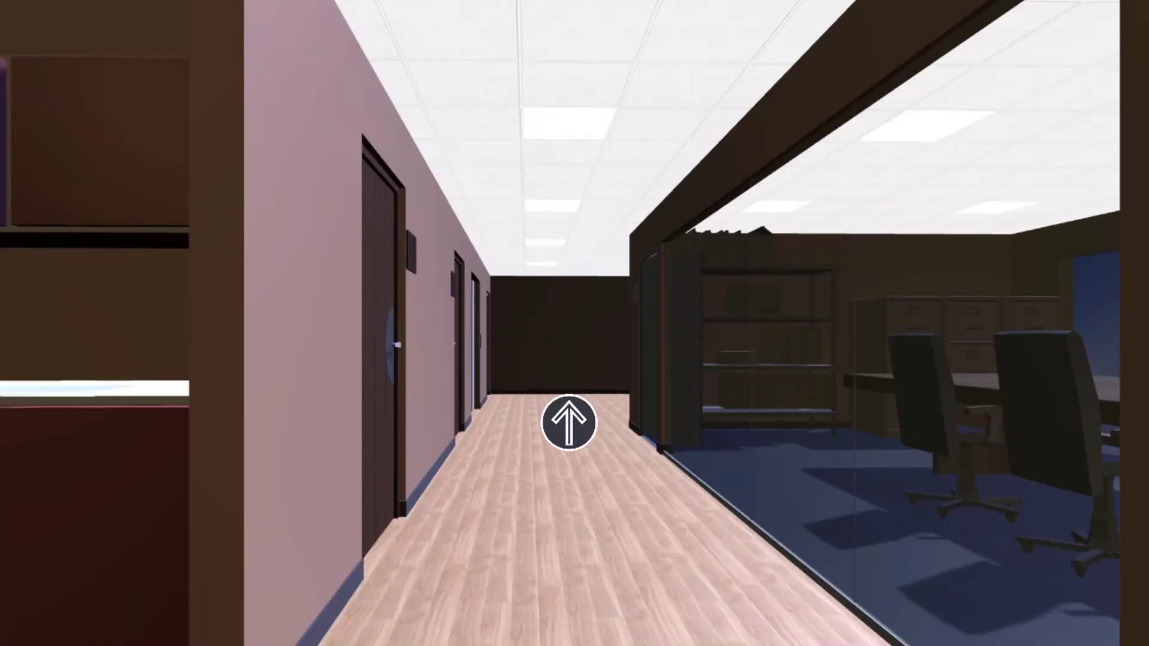
# Step: Walk into the filing room and open the computer forensics notes from the cabinet
pyautogui.click(569, 422)
pyautogui.click(857, 425)
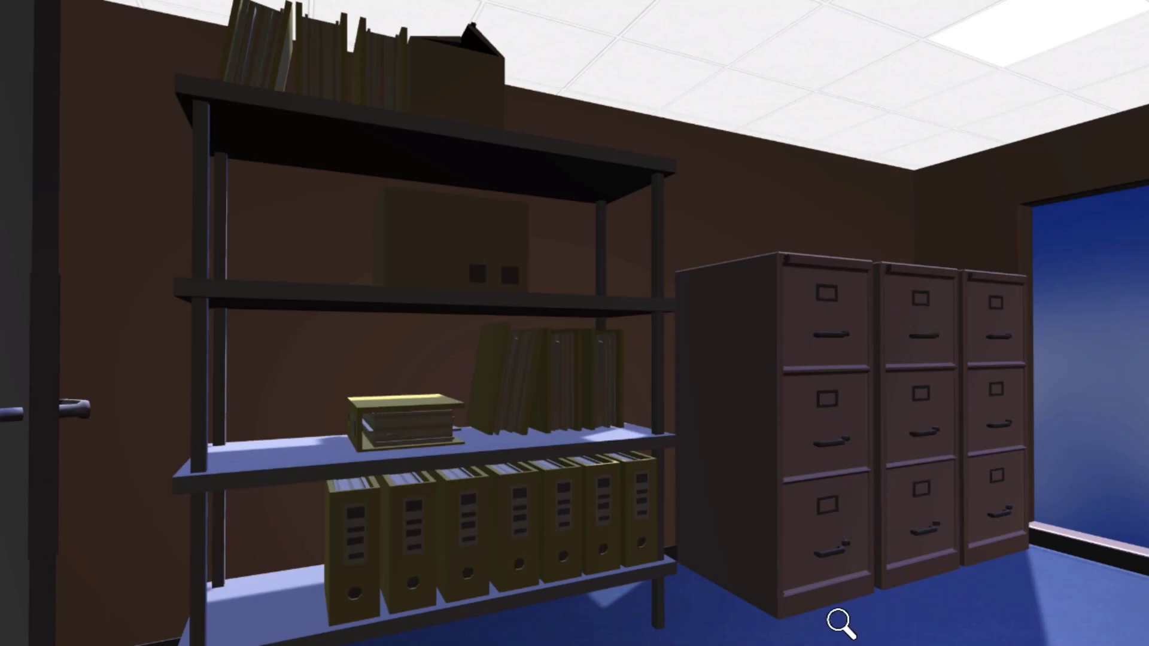
pyautogui.click(853, 559)
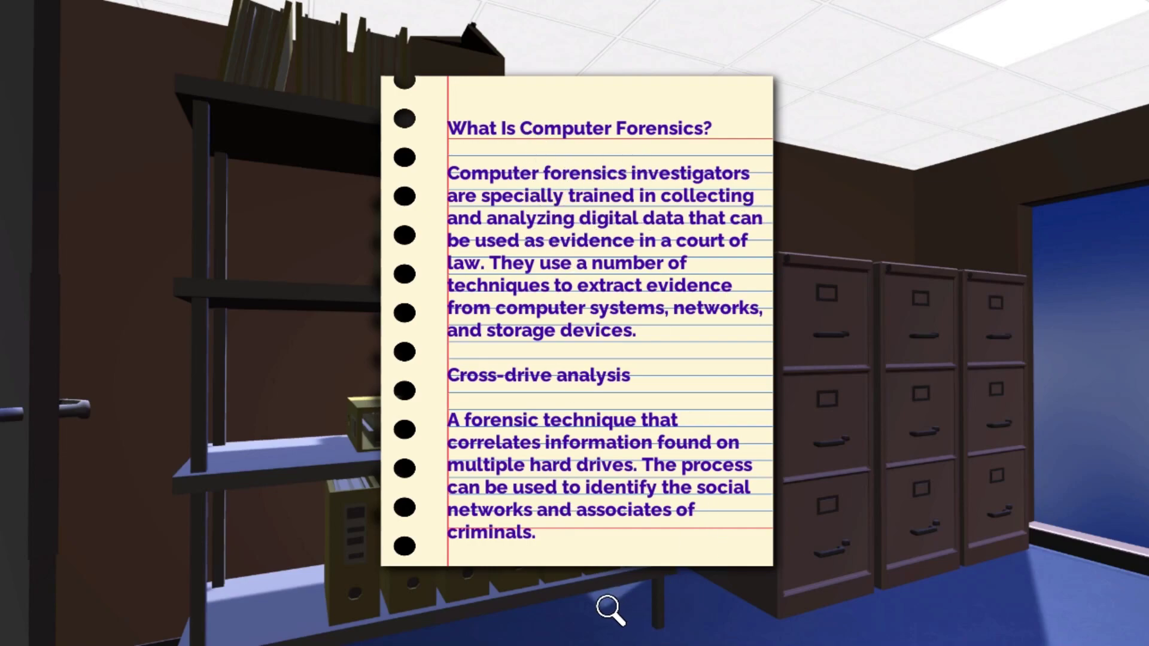
# Step: Page through the forensics notes to the steganography page, then put them away
pyautogui.click(610, 526)
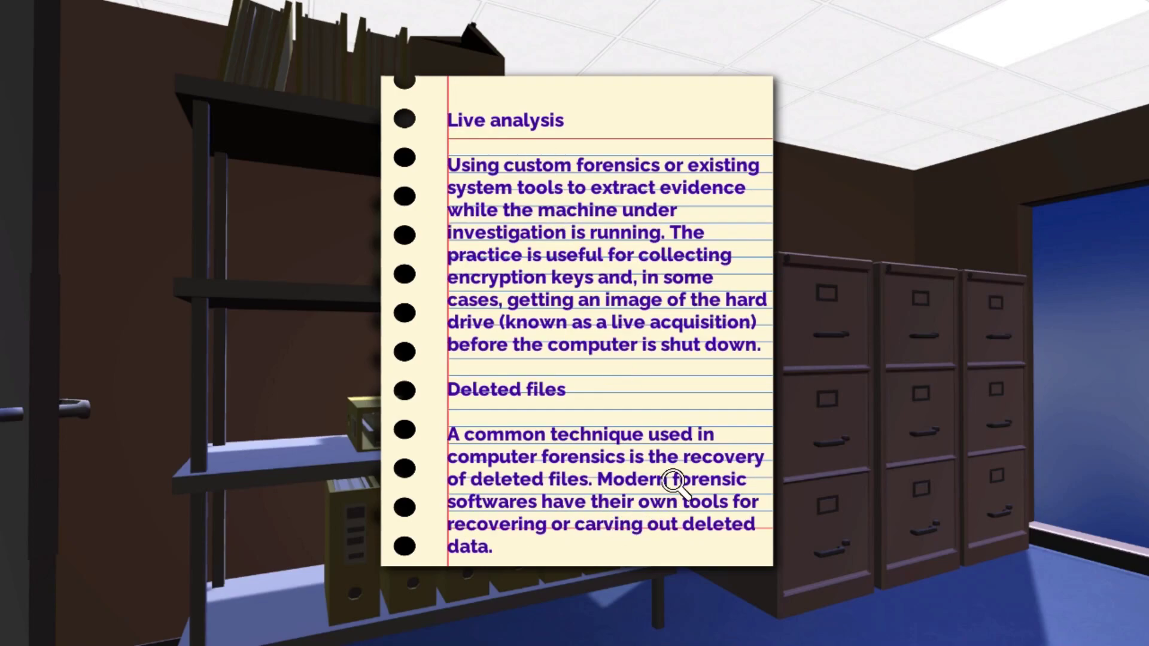
pyautogui.click(658, 545)
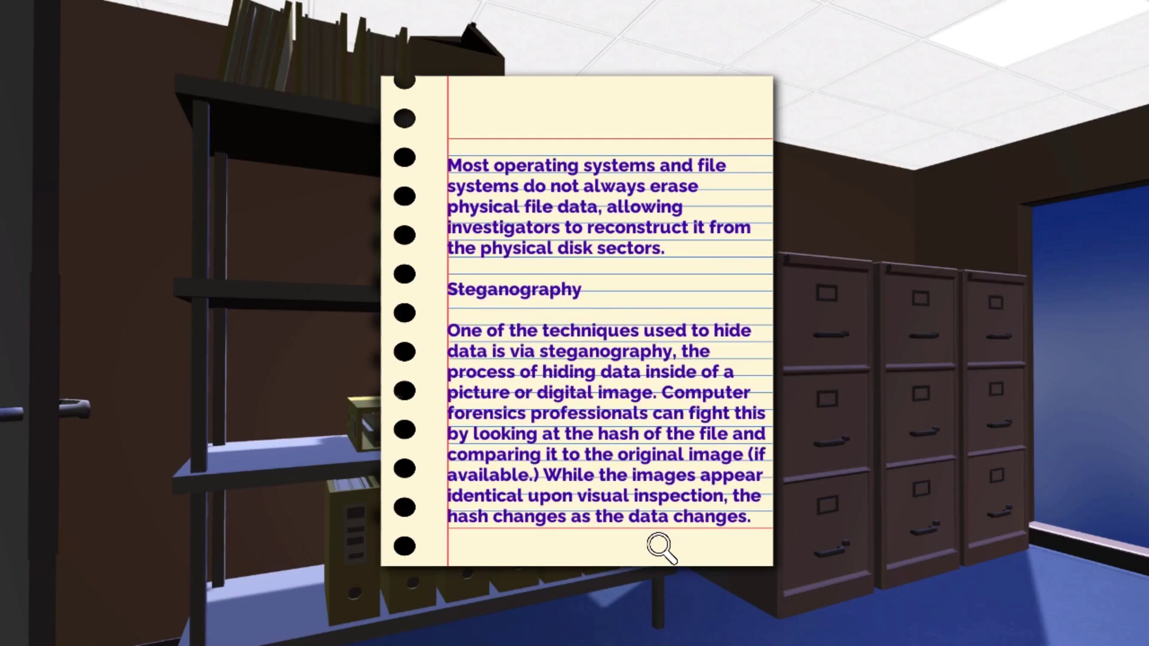
pyautogui.click(660, 546)
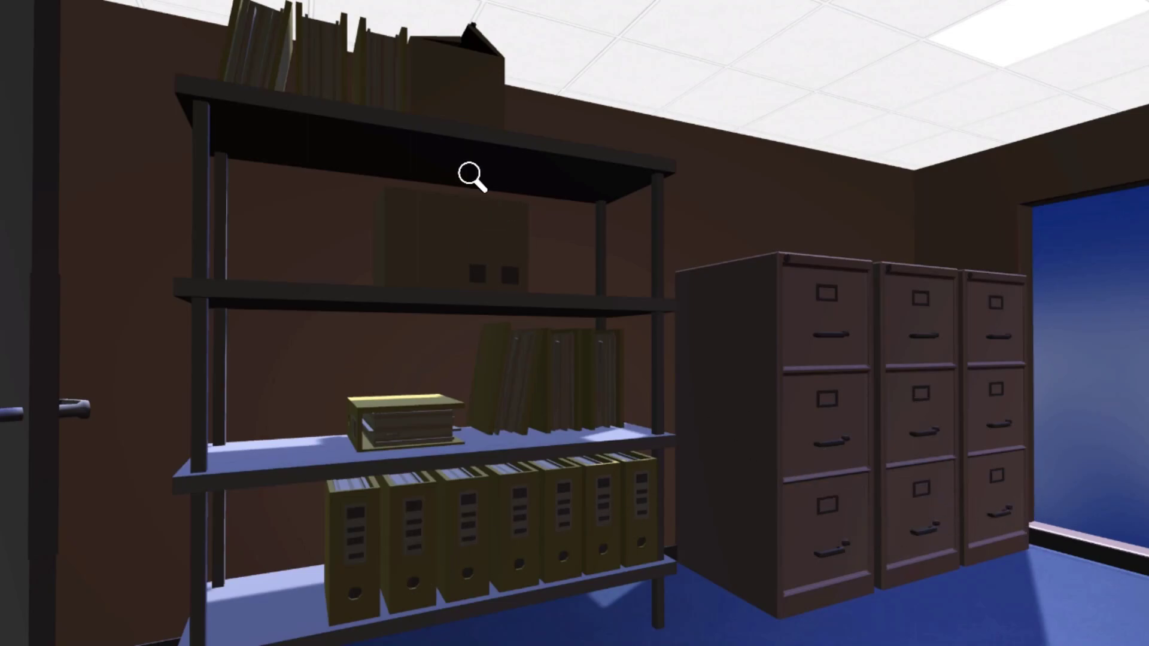
# Step: Read the crime scene procedures note through the investigation unit page and close it
pyautogui.click(359, 606)
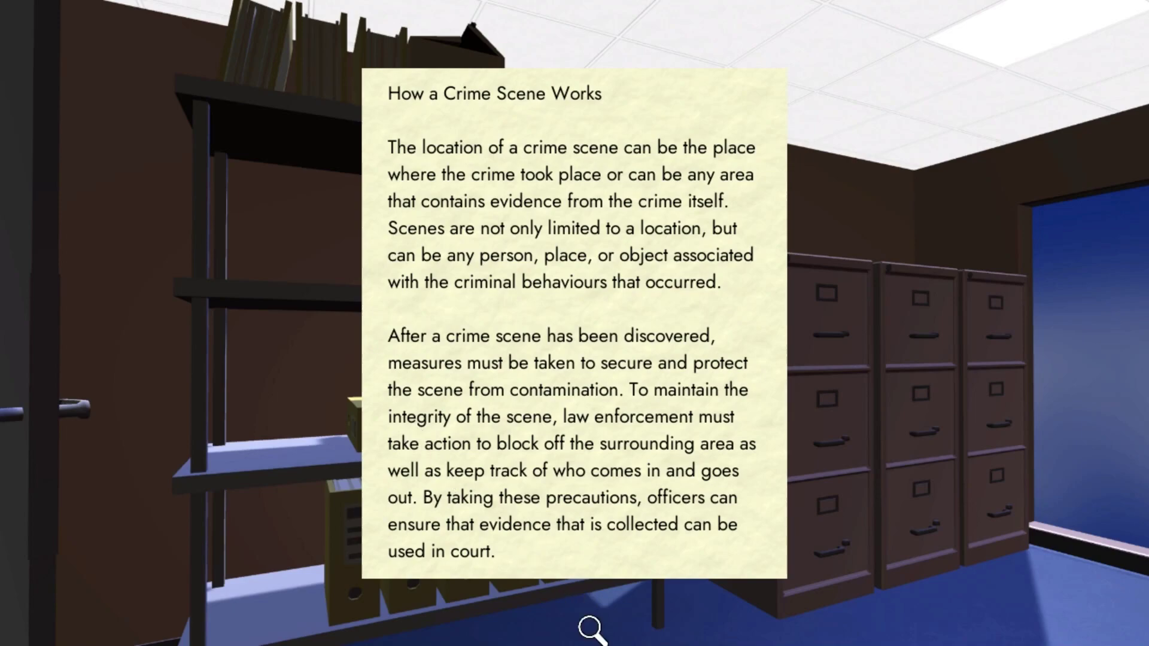
pyautogui.click(462, 235)
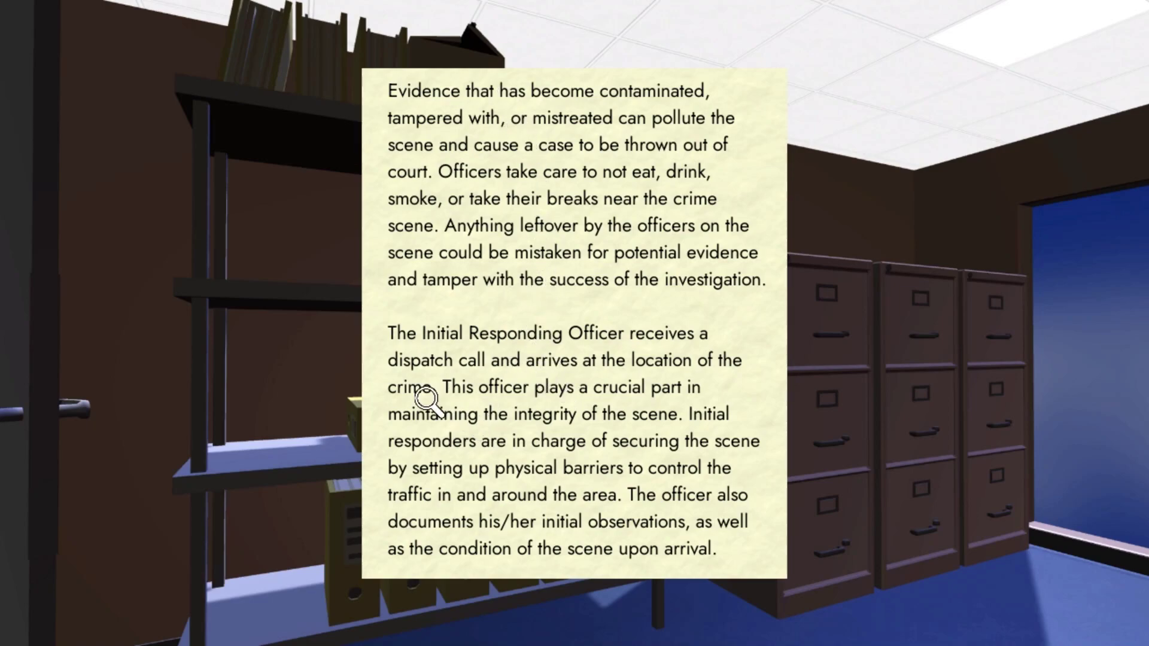
pyautogui.click(542, 499)
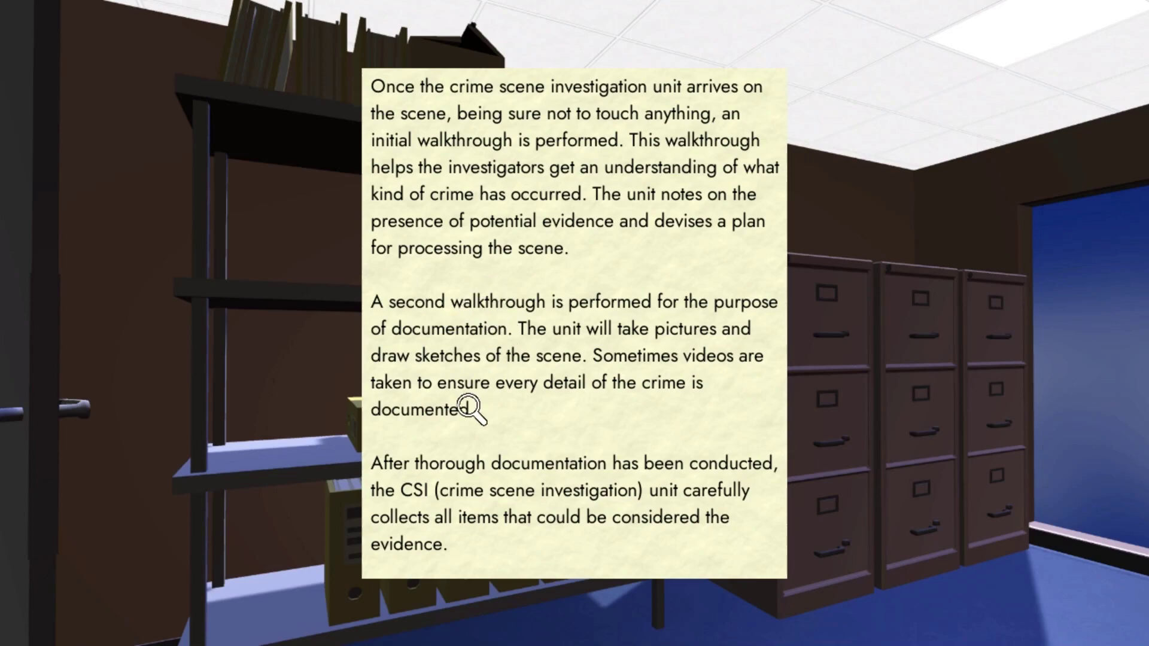
pyautogui.scroll(-5, 630, 539)
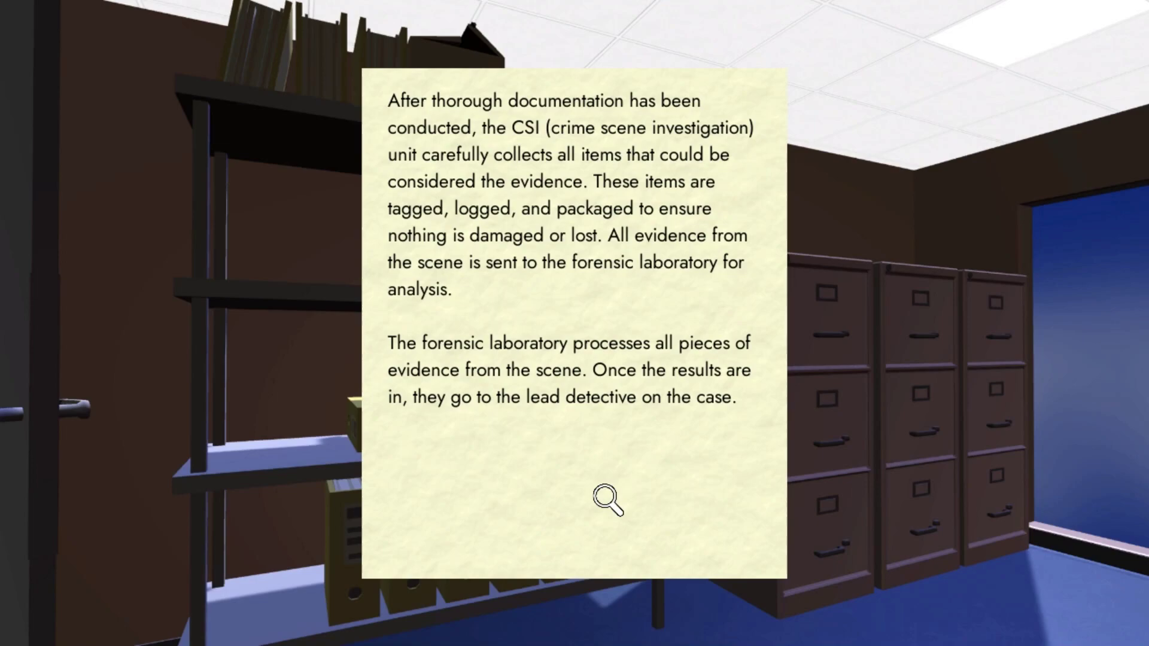
pyautogui.click(608, 501)
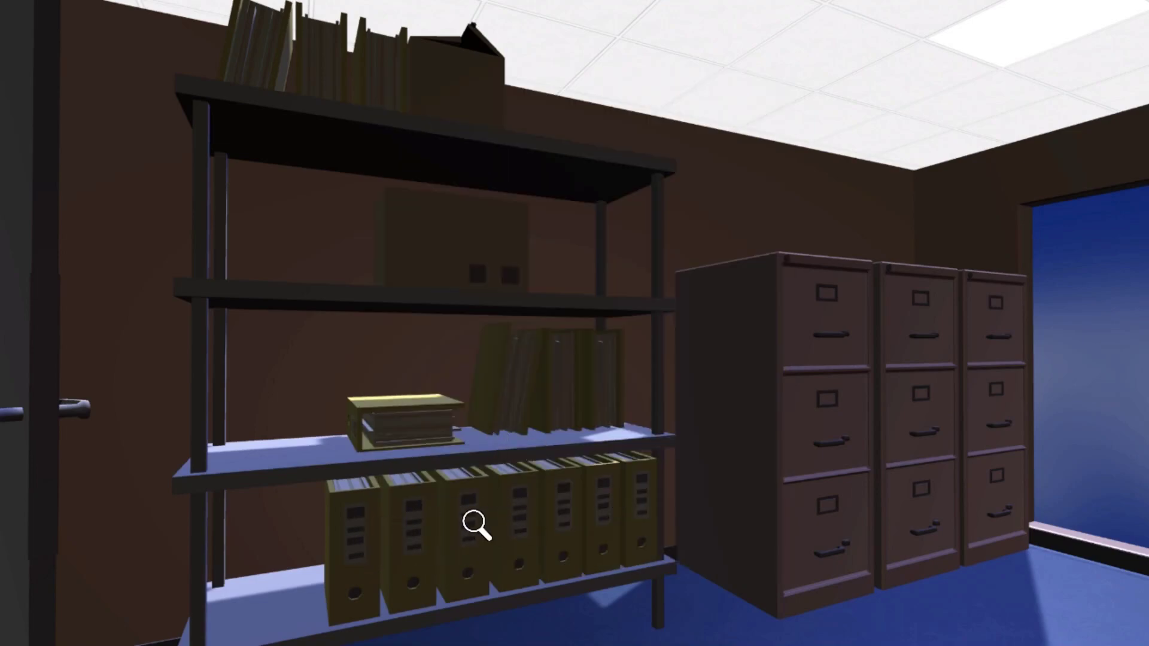
# Step: Reopen and close the crime scene note, then open the 'What Is Forensic Science?' note
pyautogui.click(441, 537)
pyautogui.scroll(-5, 440, 537)
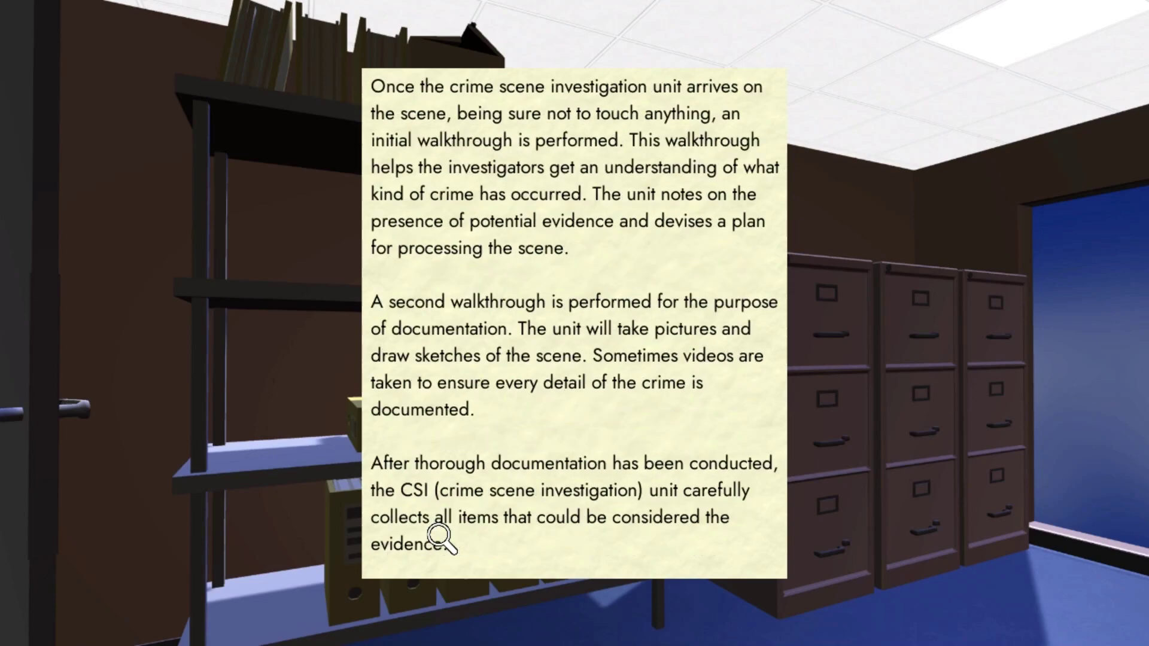
pyautogui.scroll(-5, 440, 537)
pyautogui.click(517, 461)
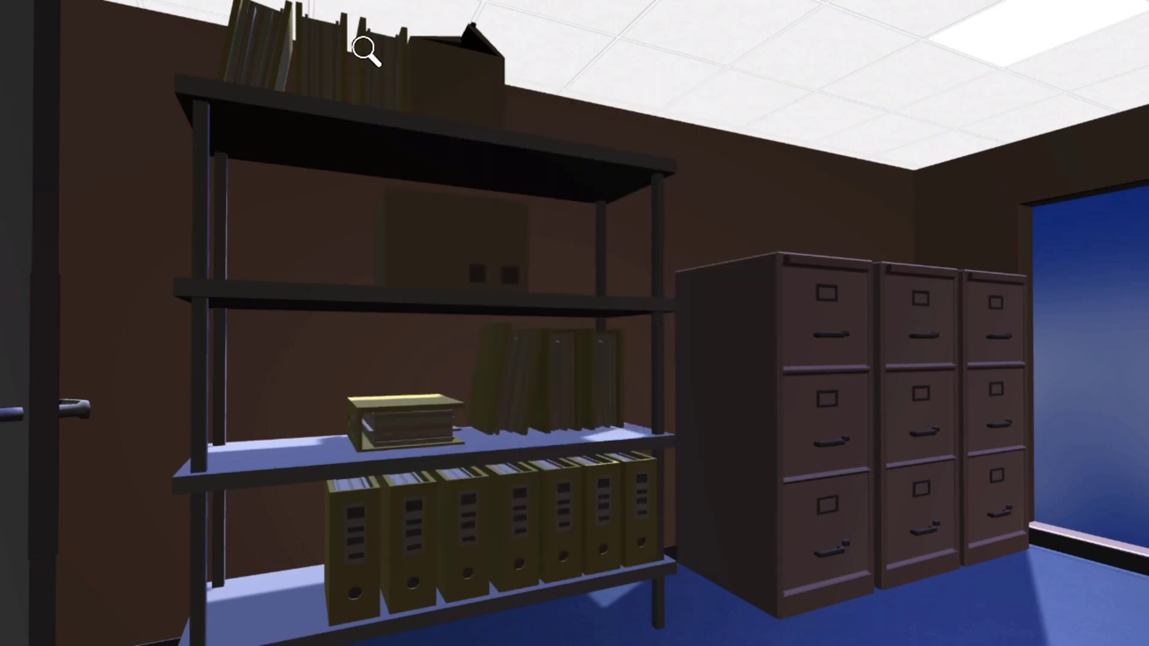
pyautogui.click(475, 277)
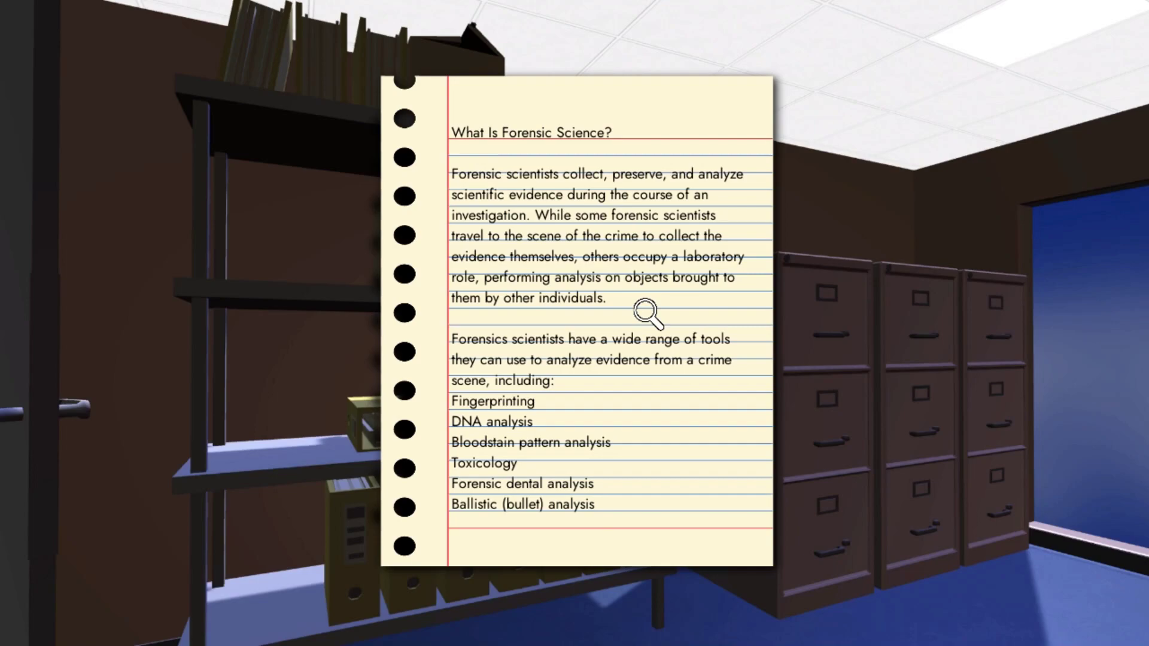
# Step: Close the forensic science note, then view and close the numbered grid clue from the book
pyautogui.click(626, 486)
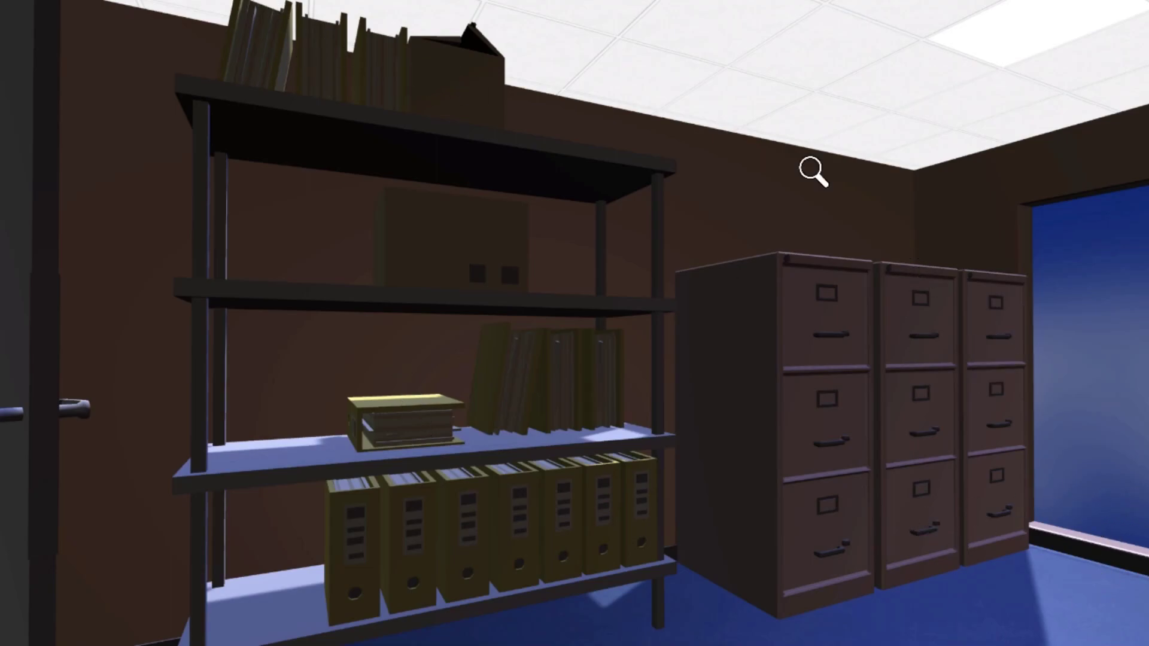
pyautogui.click(937, 291)
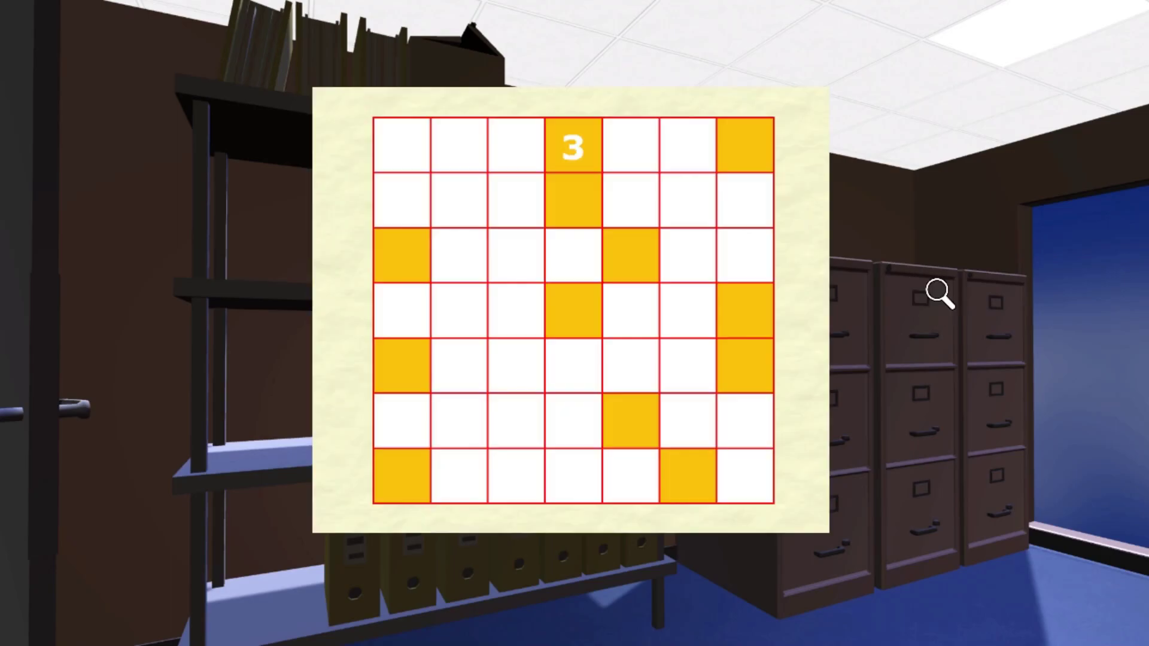
pyautogui.click(568, 189)
pyautogui.click(1000, 297)
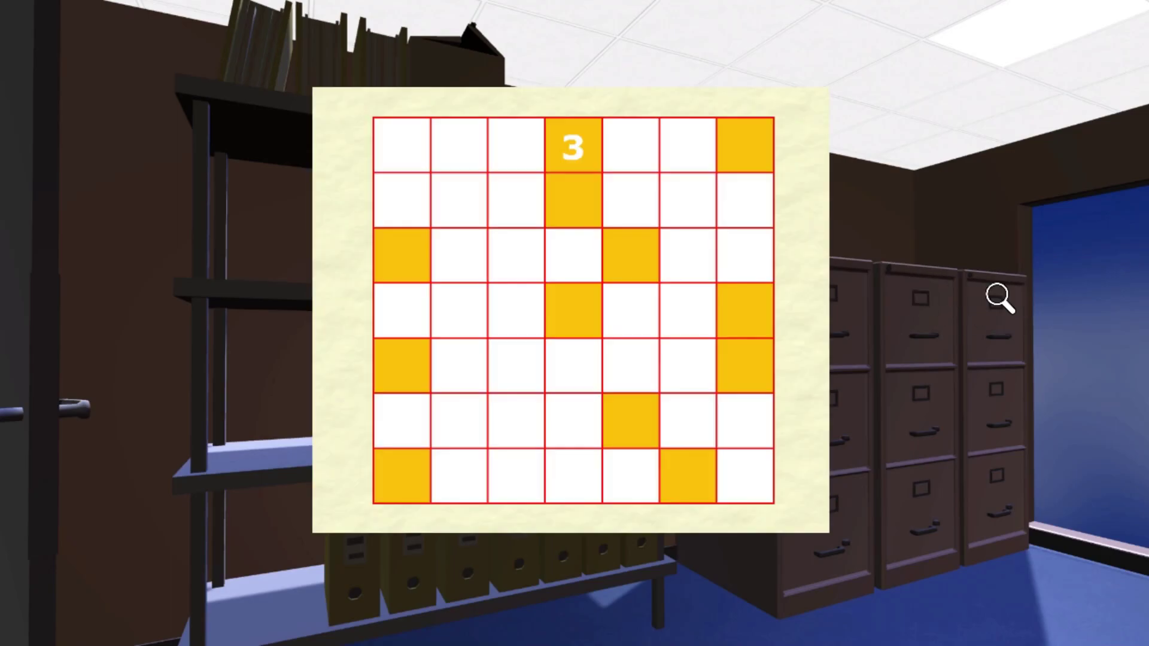
pyautogui.click(757, 325)
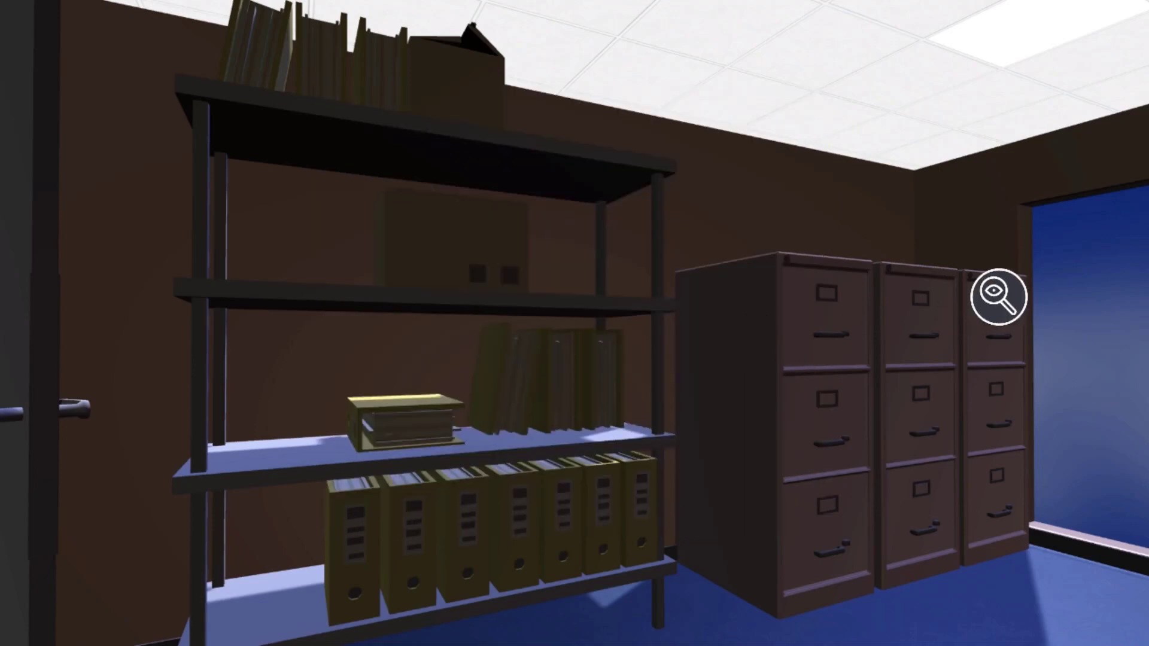
pyautogui.click(996, 295)
pyautogui.click(368, 133)
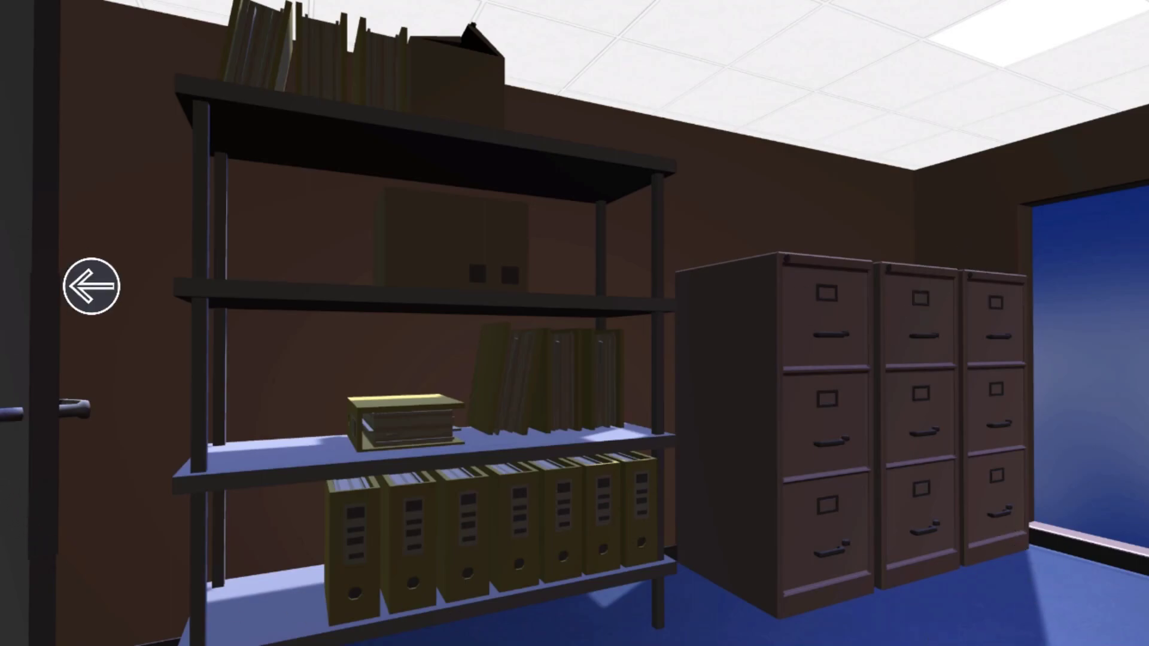
# Step: Exit the filing room through the left arrow toward the commissioner's office
pyautogui.click(90, 289)
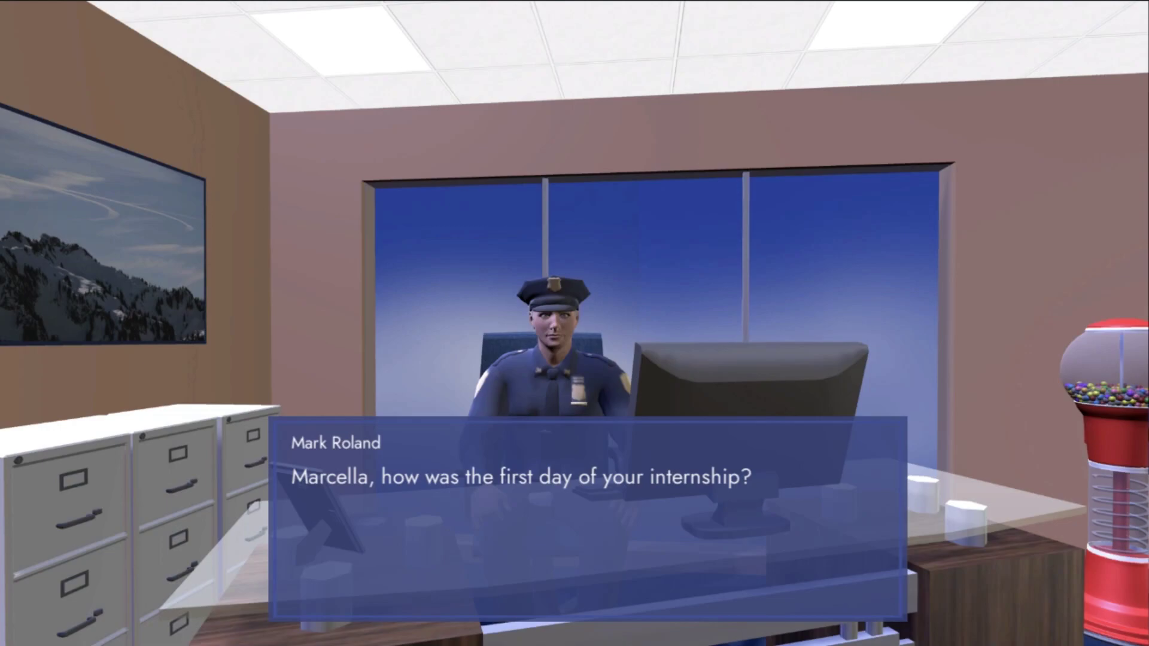
# Step: Advance the commissioner's dialogue and reply that detective Randall seemed not to want her
pyautogui.press('space')
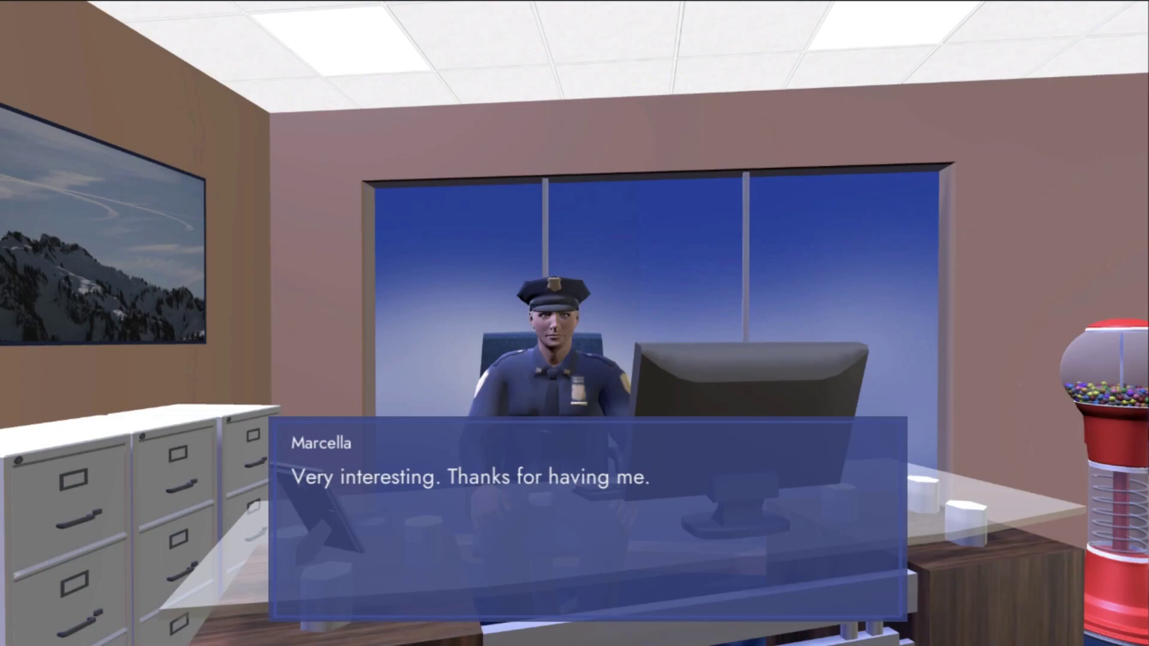
pyautogui.press('space')
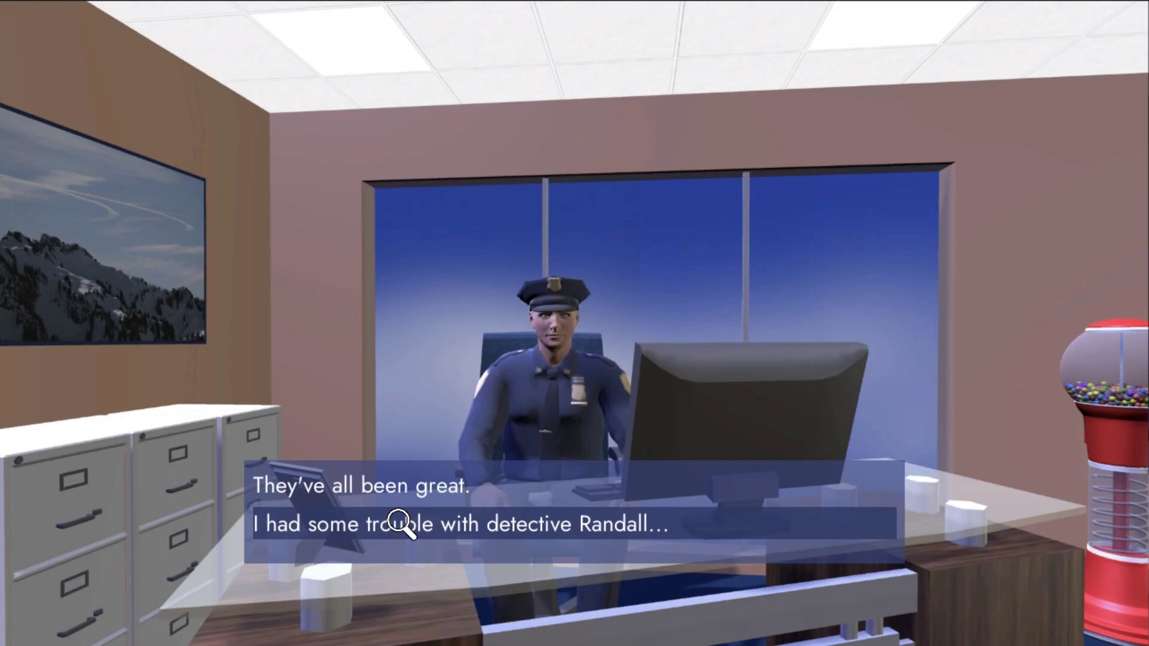
pyautogui.click(495, 526)
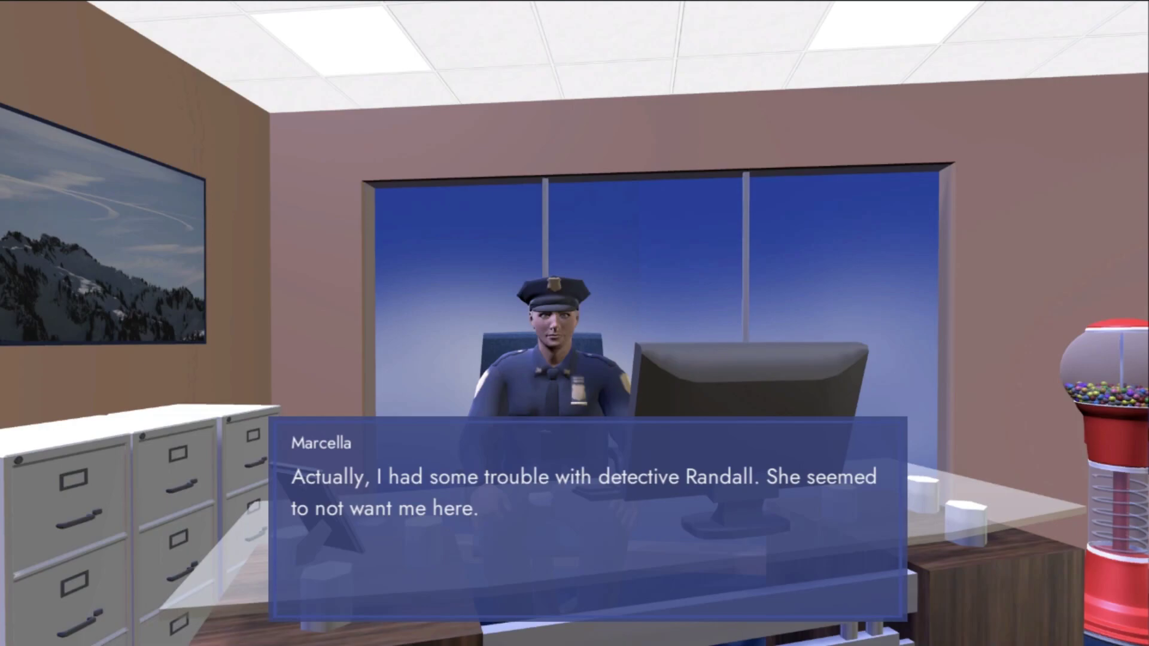
# Step: Step through Mark Roland's promise to talk with Randall to his welcome greeting
pyautogui.press('space')
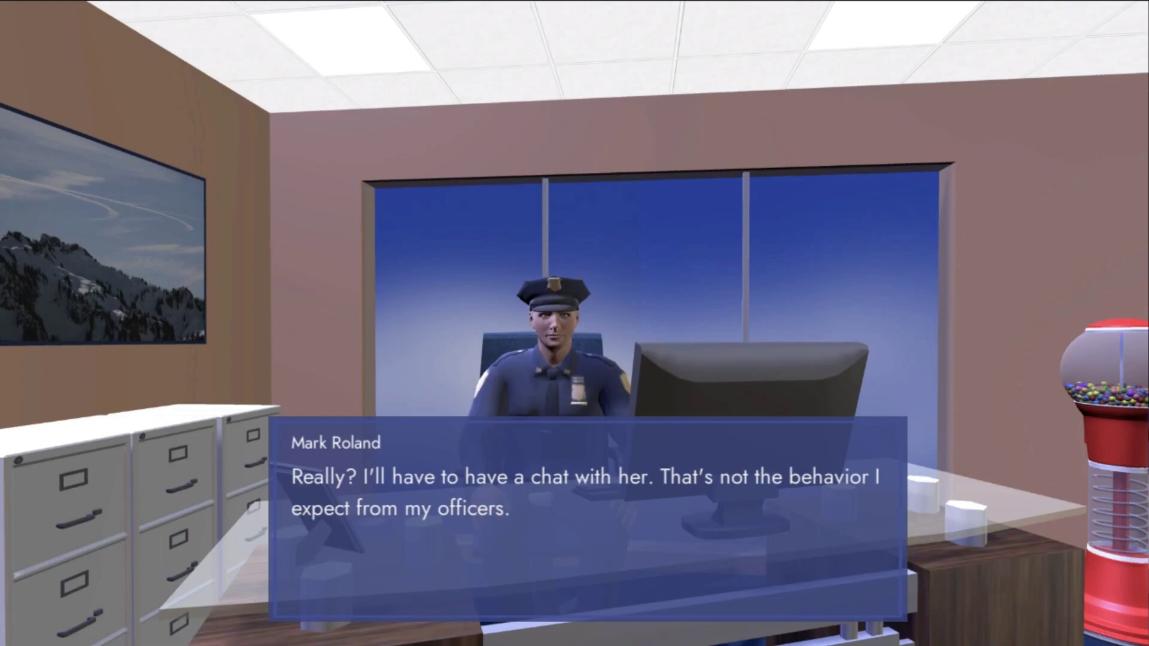
pyautogui.press('space')
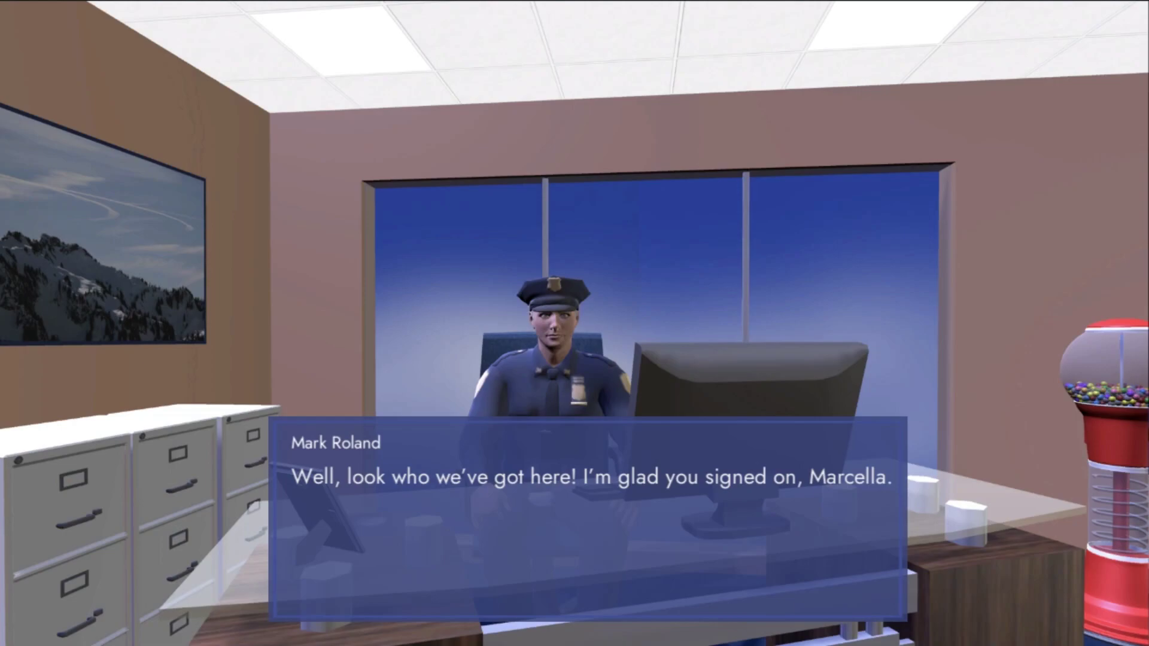
# Step: Advance to Marcella's reply thanking the commissioner and saying she's eager to learn
pyautogui.press('space')
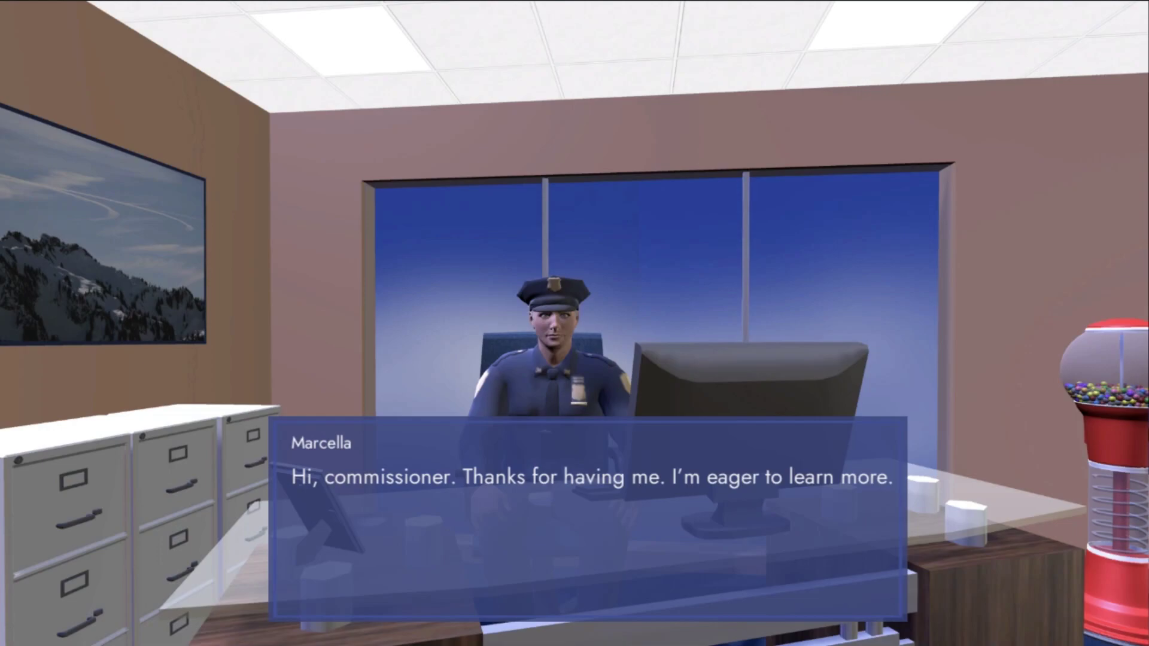
# Step: Bring up the question list and ask how long he has been commissioner
pyautogui.click(467, 605)
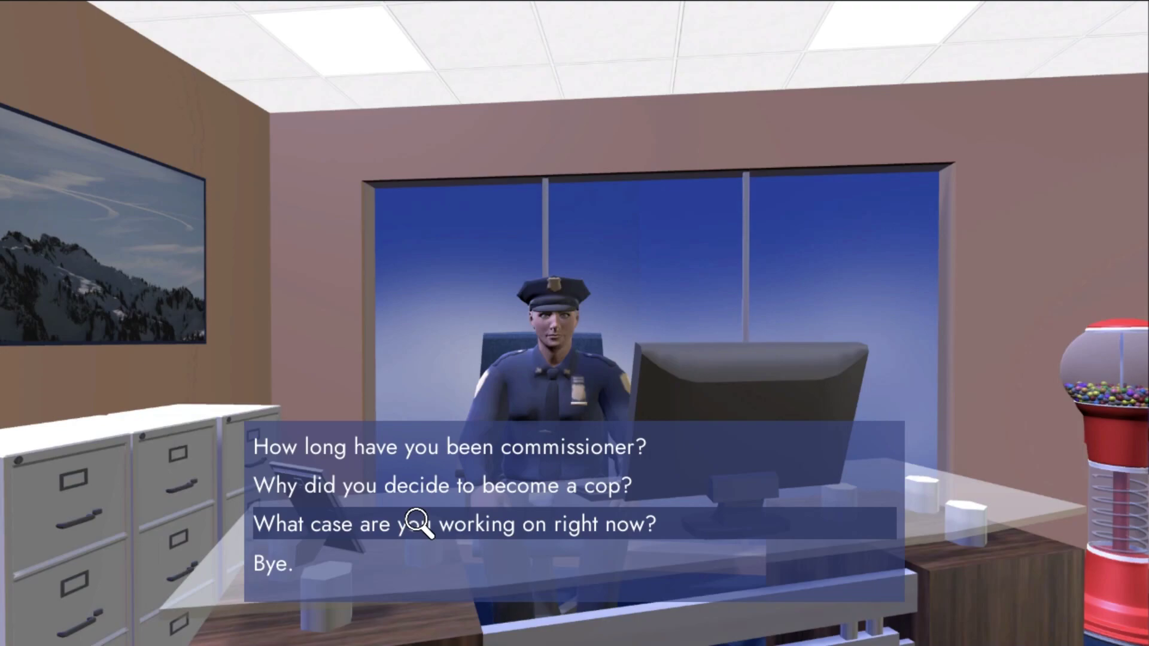
pyautogui.click(360, 442)
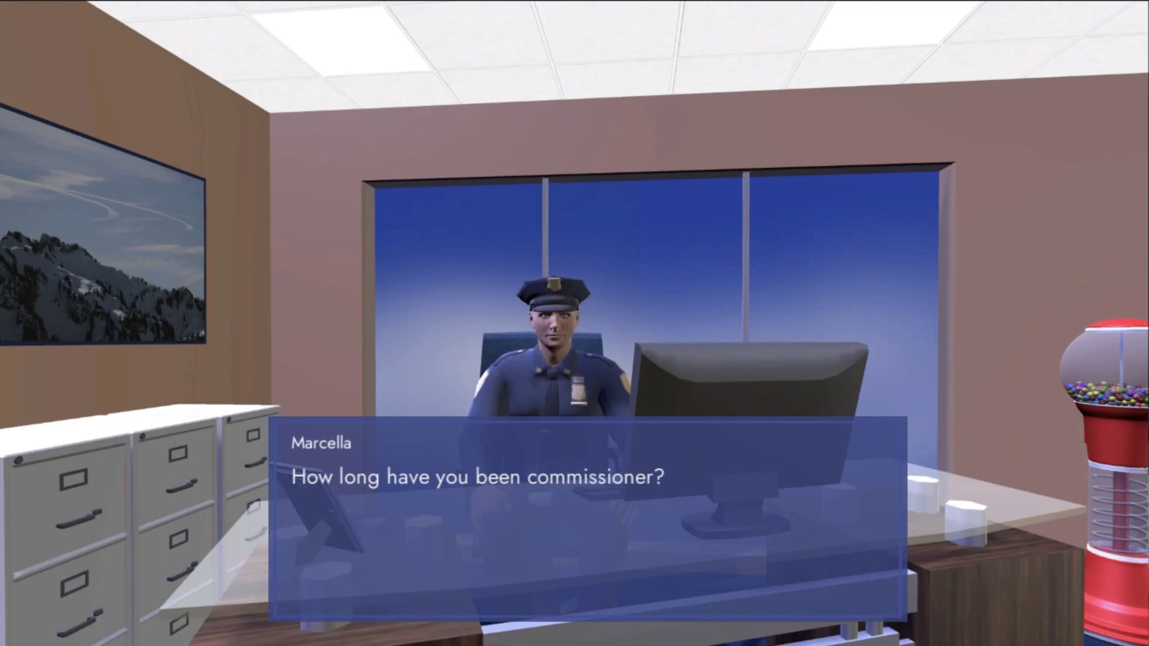
pyautogui.press('Return')
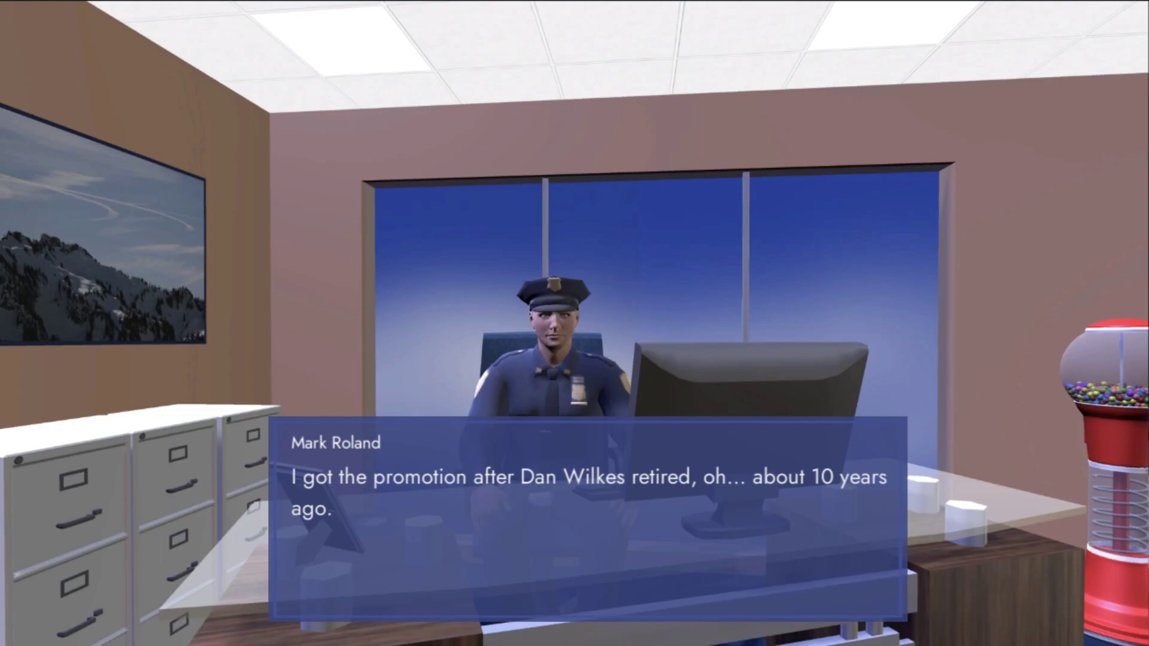
# Step: Return to the questions and ask why he decided to become a cop
pyautogui.press('Return')
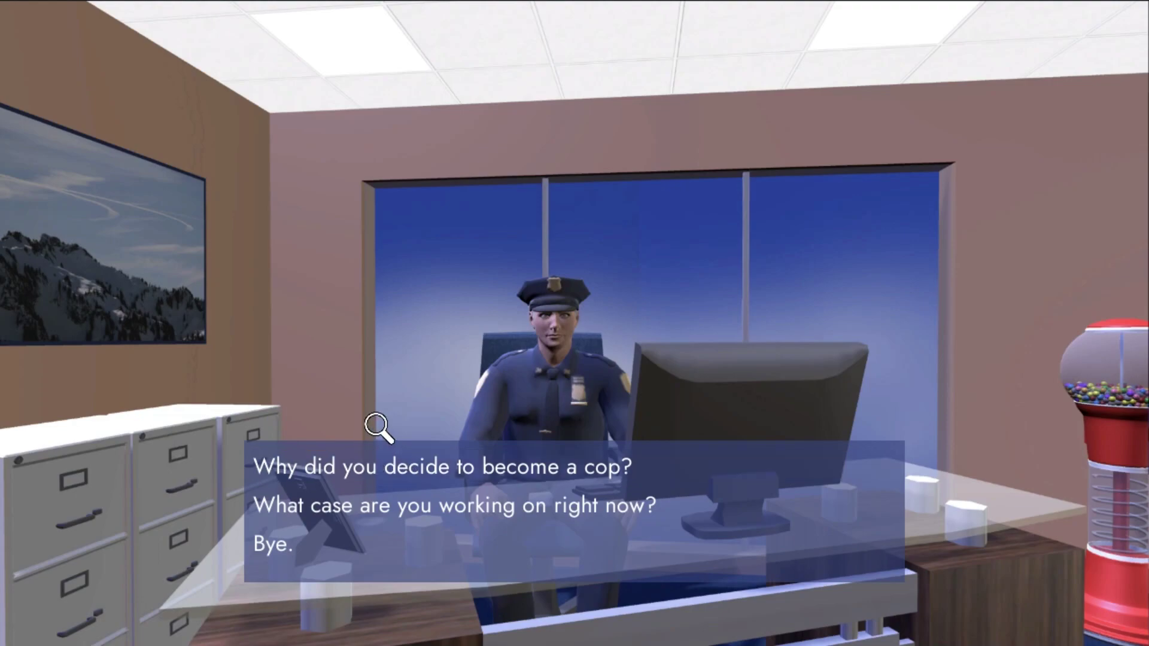
pyautogui.click(342, 477)
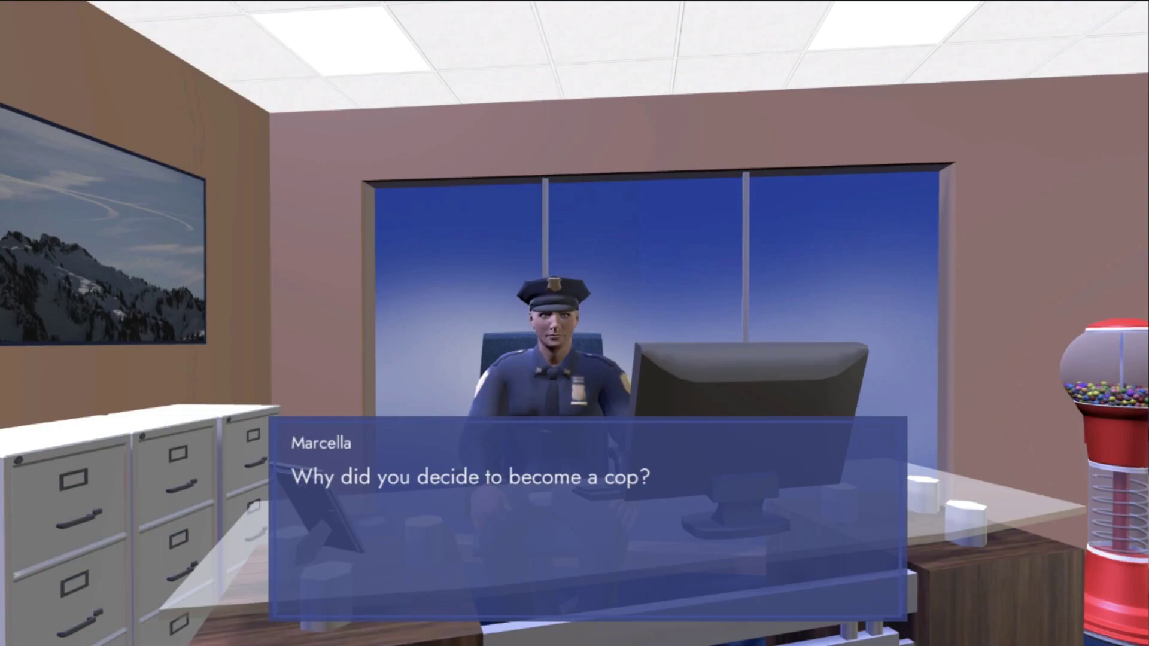
pyautogui.press('Return')
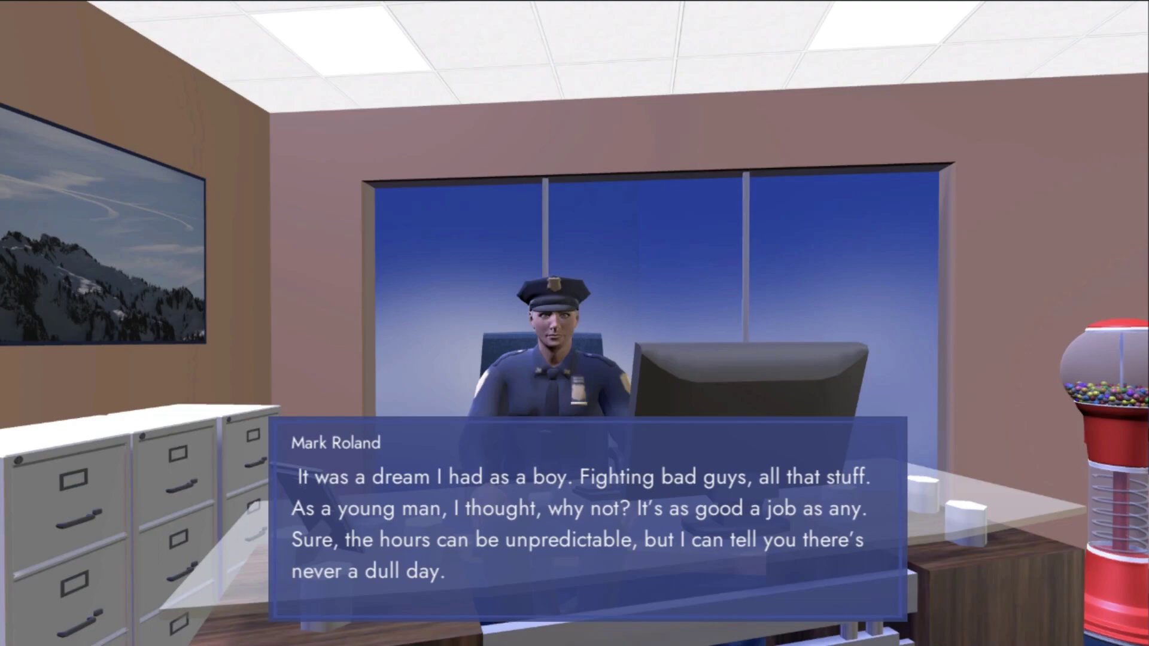
# Step: Ask Mark Roland what case he's working on and hear the welcome-mat prank answer
pyautogui.click(333, 475)
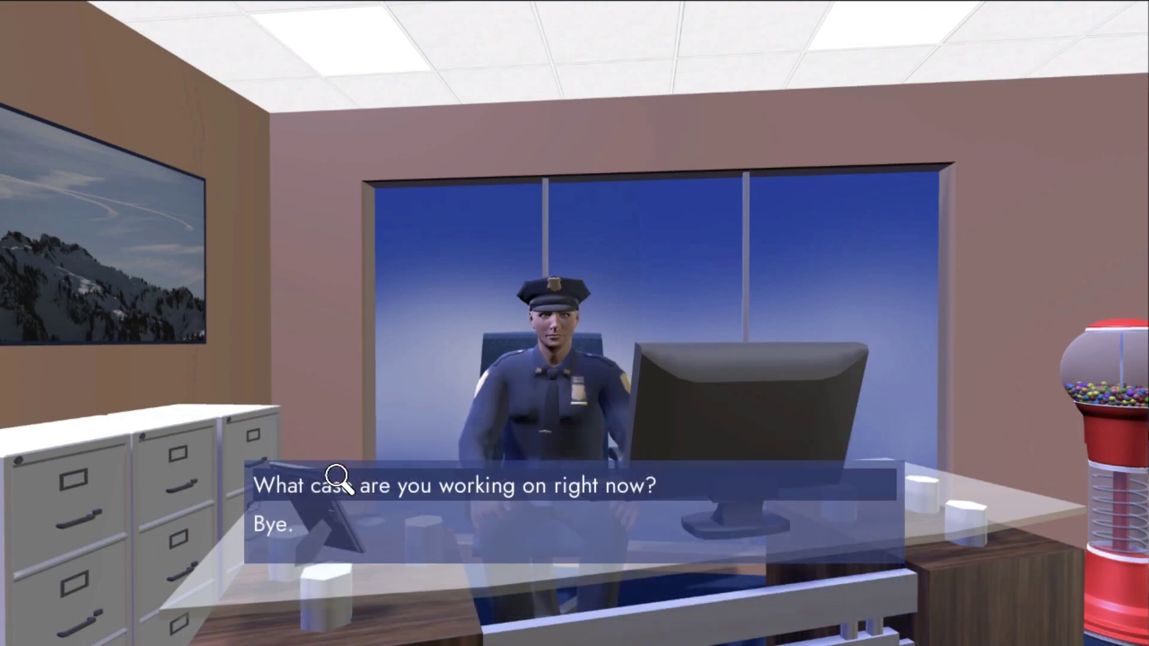
pyautogui.click(342, 487)
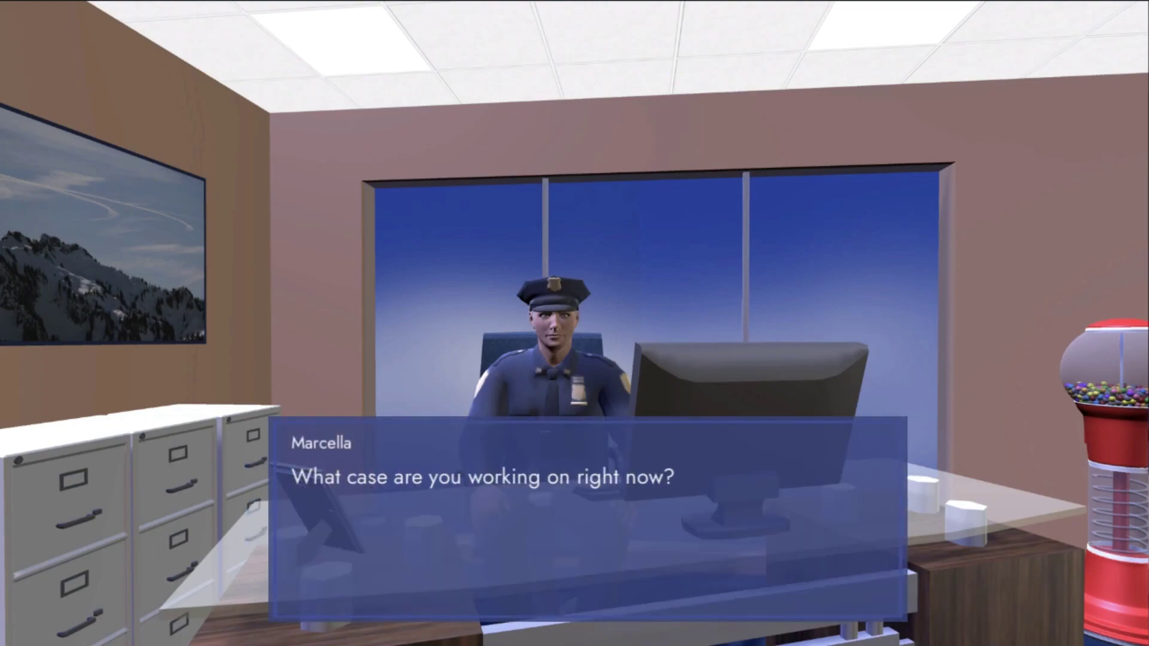
pyautogui.press('space')
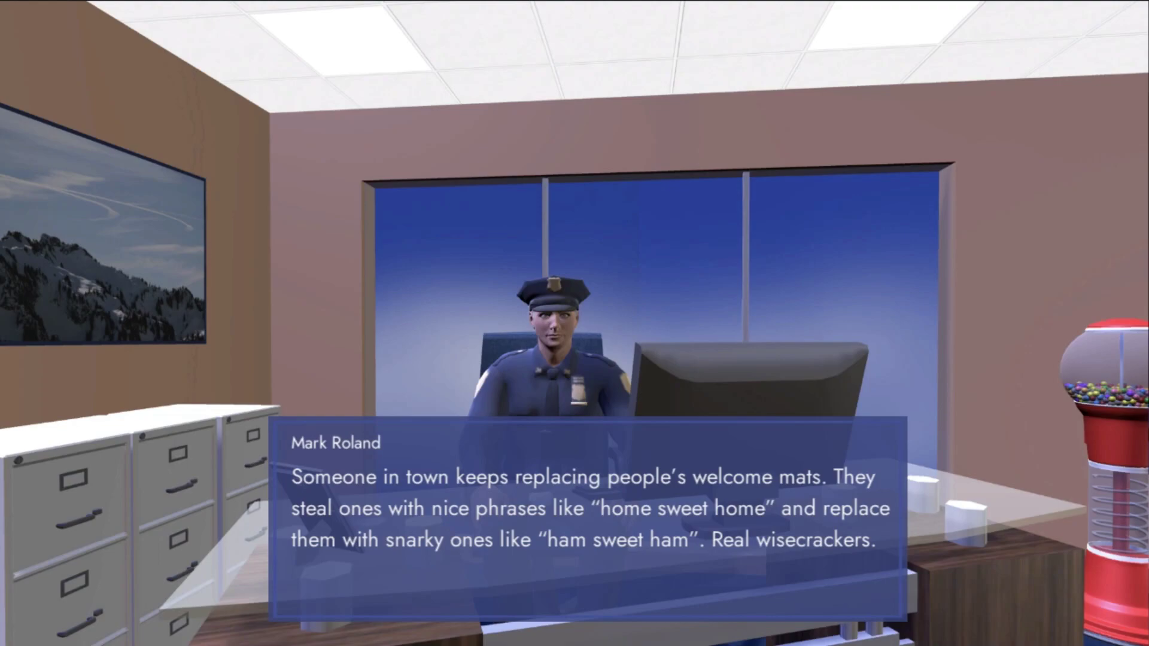
# Step: Say 'Bye.' to the officer and close the conversation
pyautogui.click(309, 464)
pyautogui.click(333, 489)
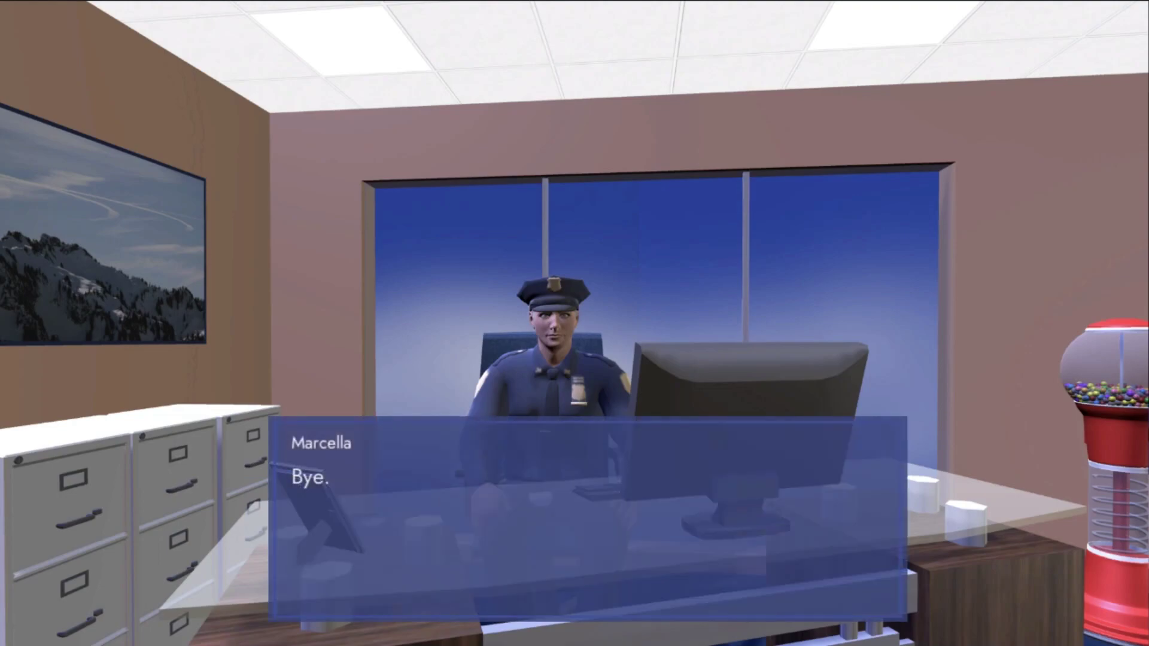
pyautogui.press('Return')
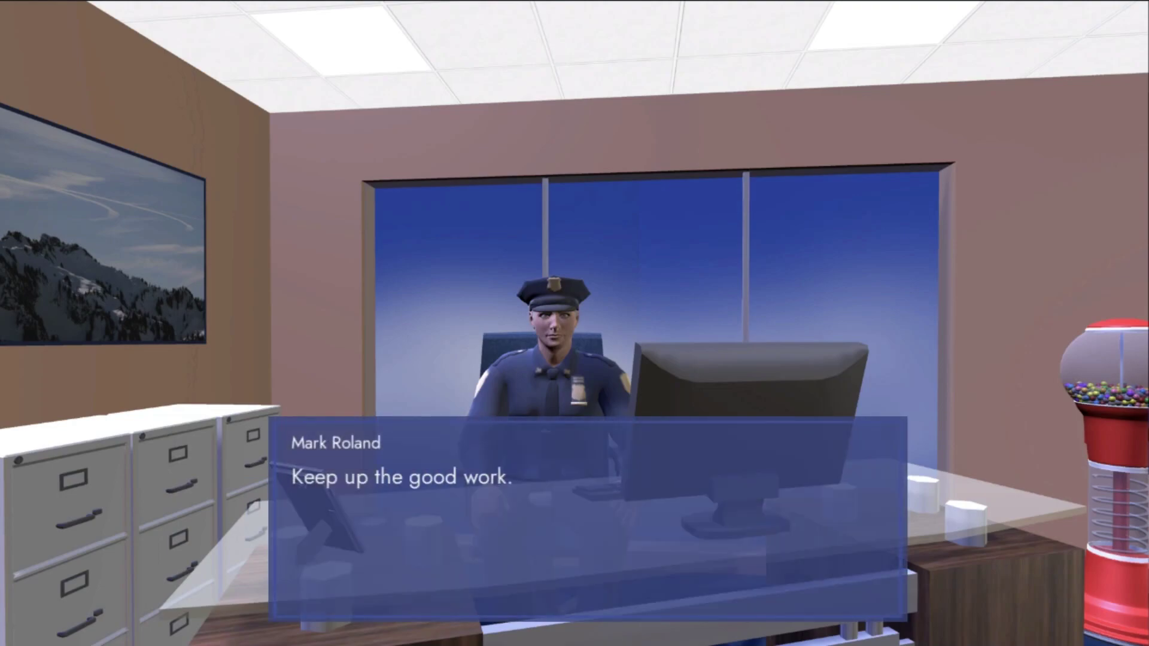
pyautogui.click(386, 539)
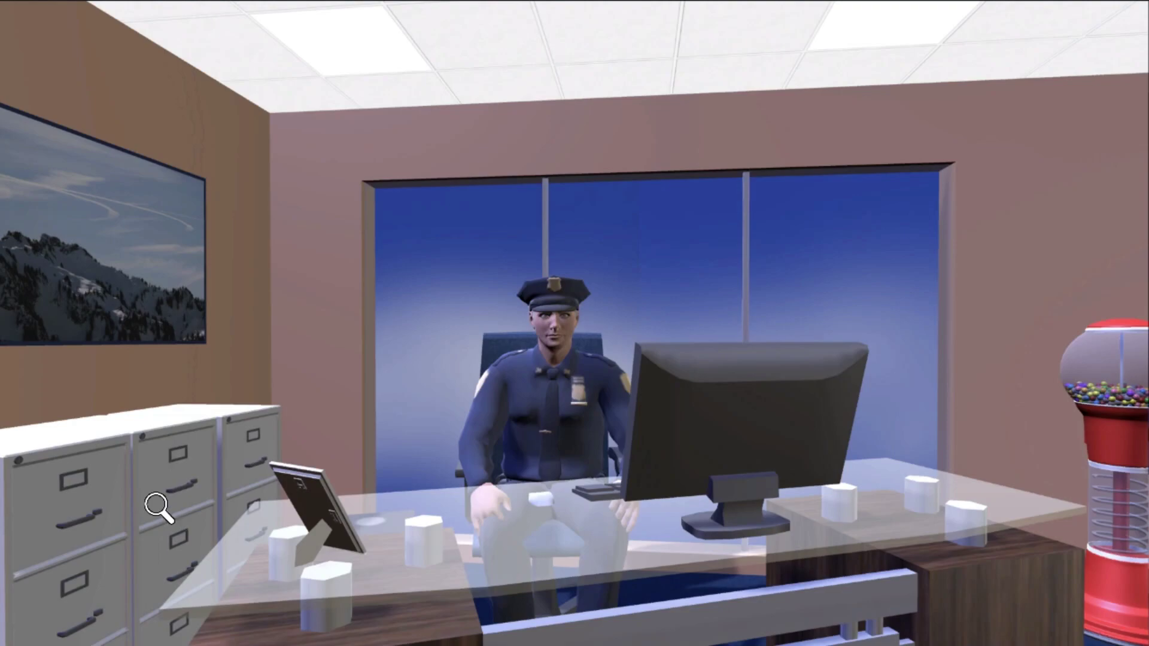
# Step: Ask about the mountain painting, hear about his 14 Mount Rainier summits, then close the talk
pyautogui.click(118, 233)
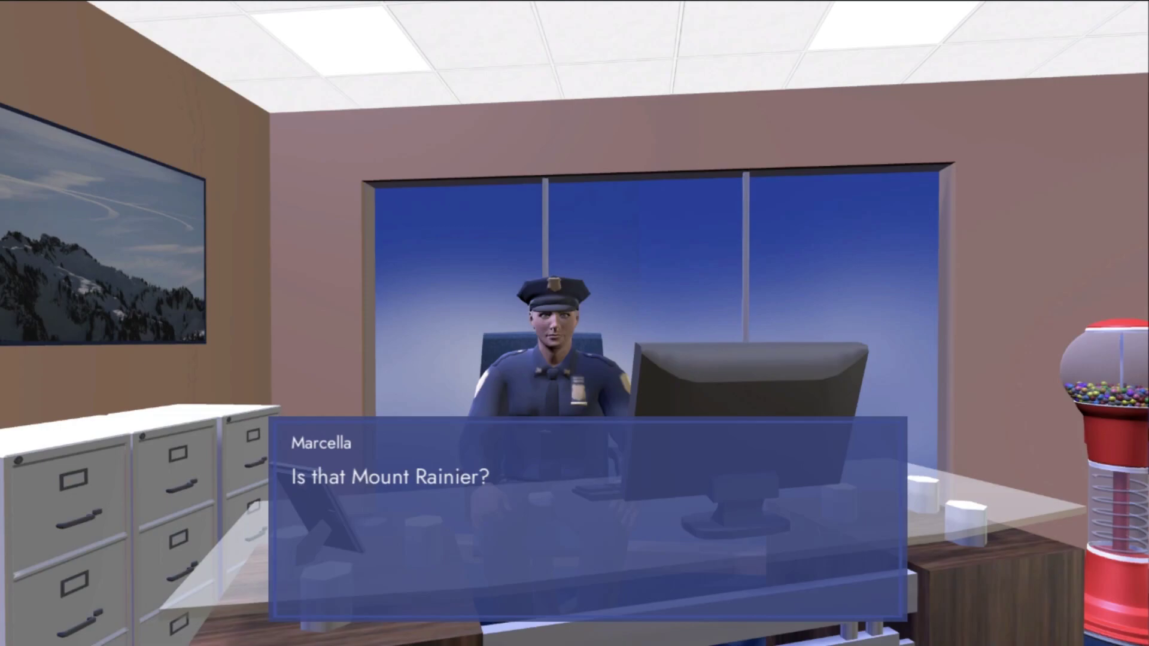
pyautogui.press('Return')
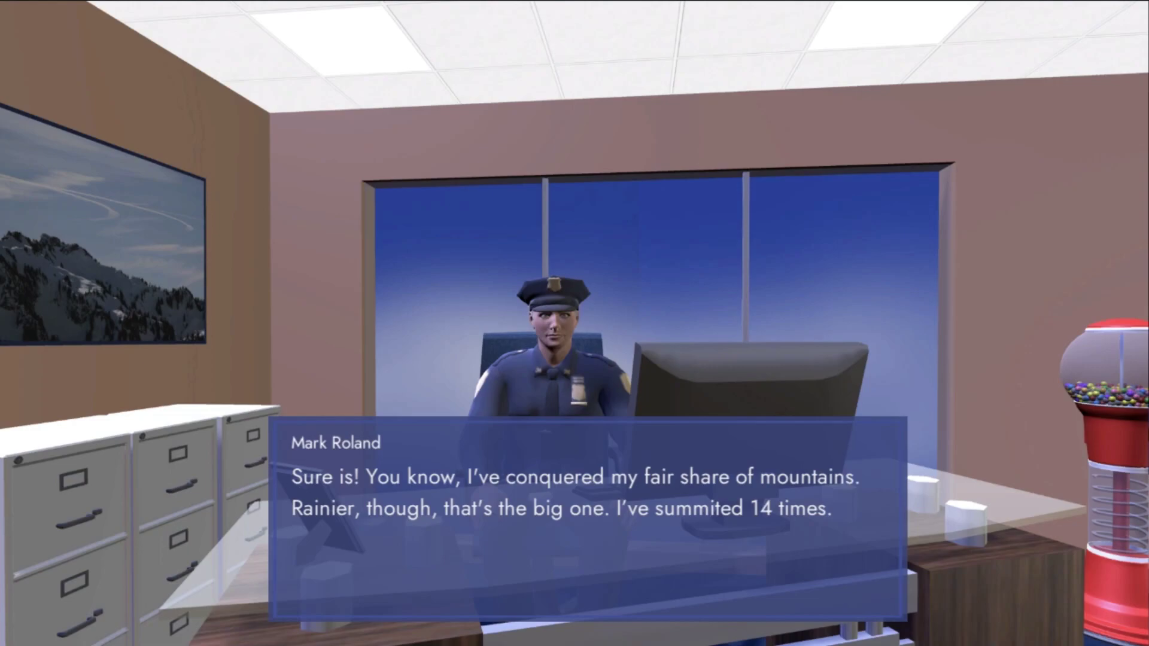
pyautogui.press('space')
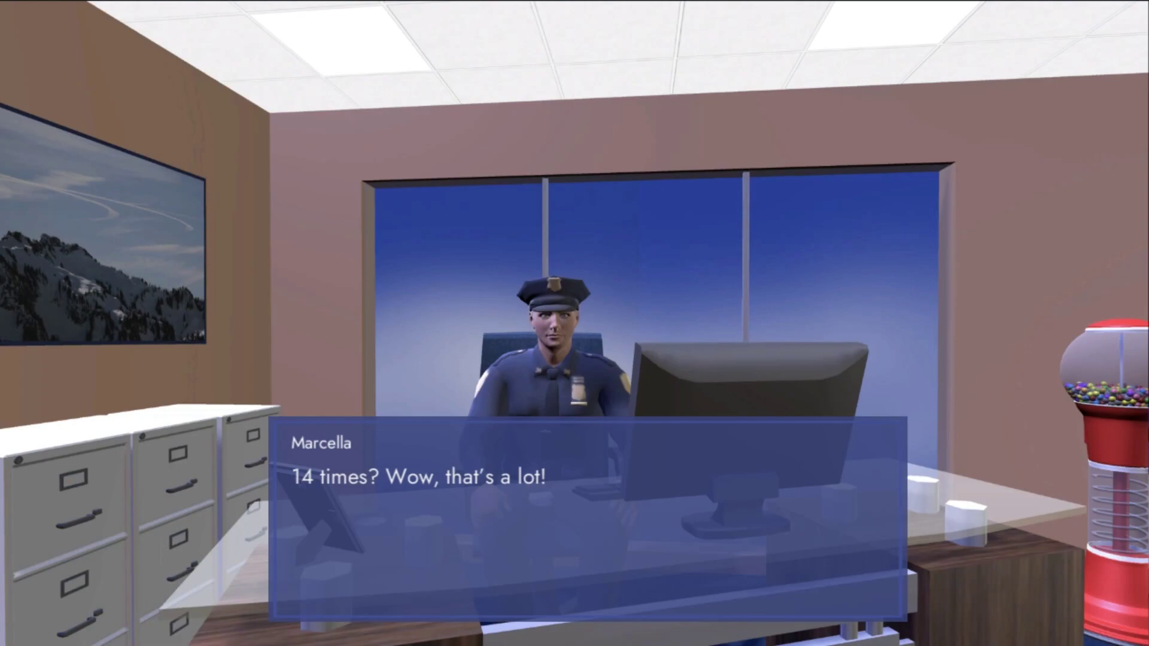
pyautogui.press('space')
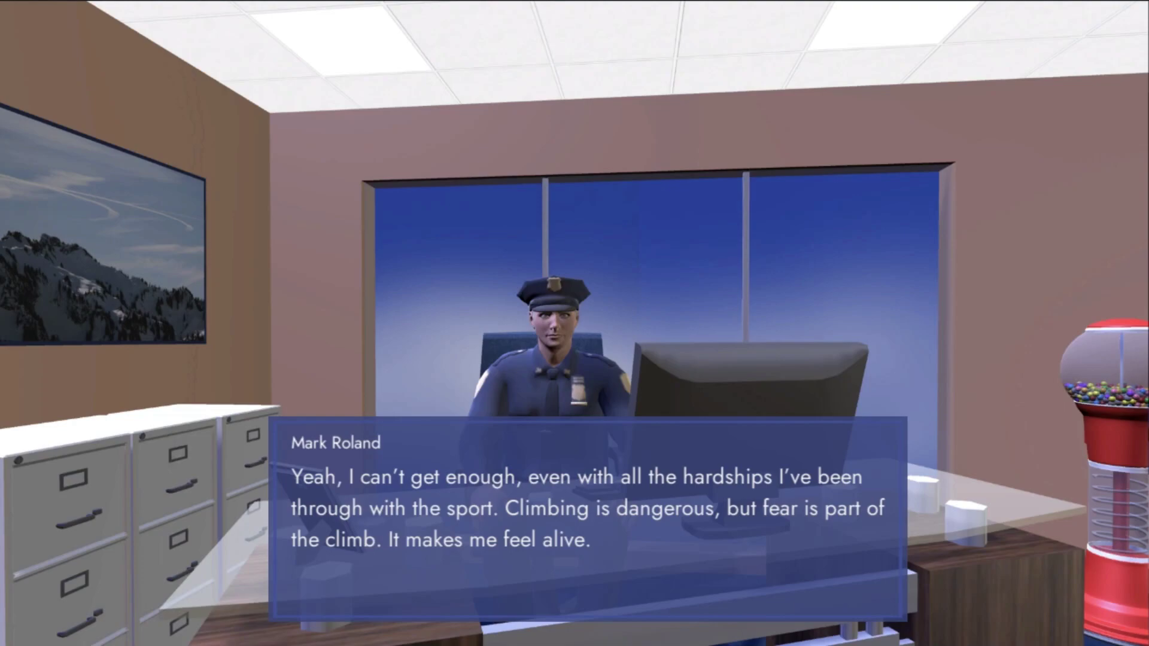
pyautogui.click(143, 285)
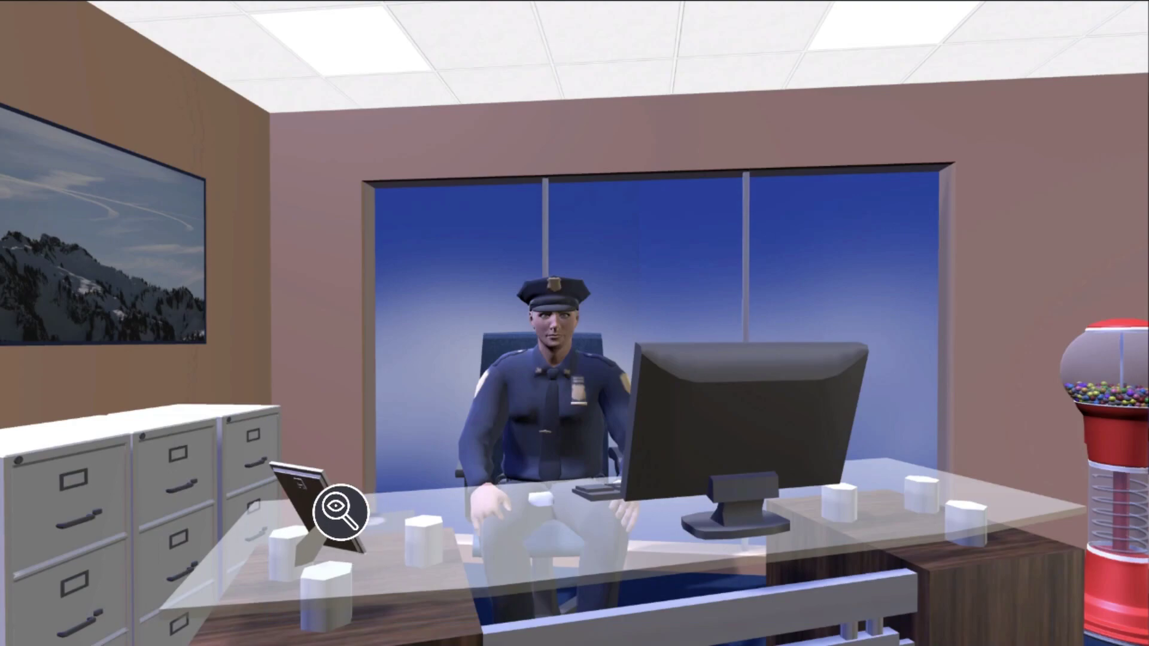
pyautogui.click(315, 527)
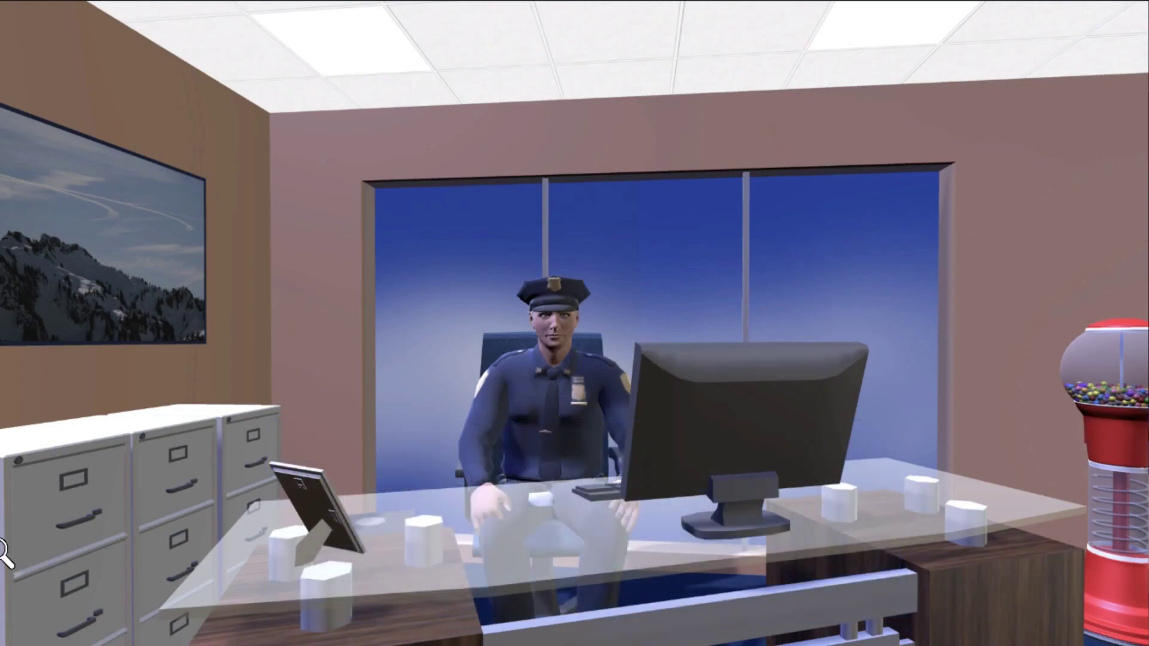
# Step: Ask Officer Mark Roland about the gumball machine, decline a gumball, and hear his snack talk
pyautogui.click(1127, 377)
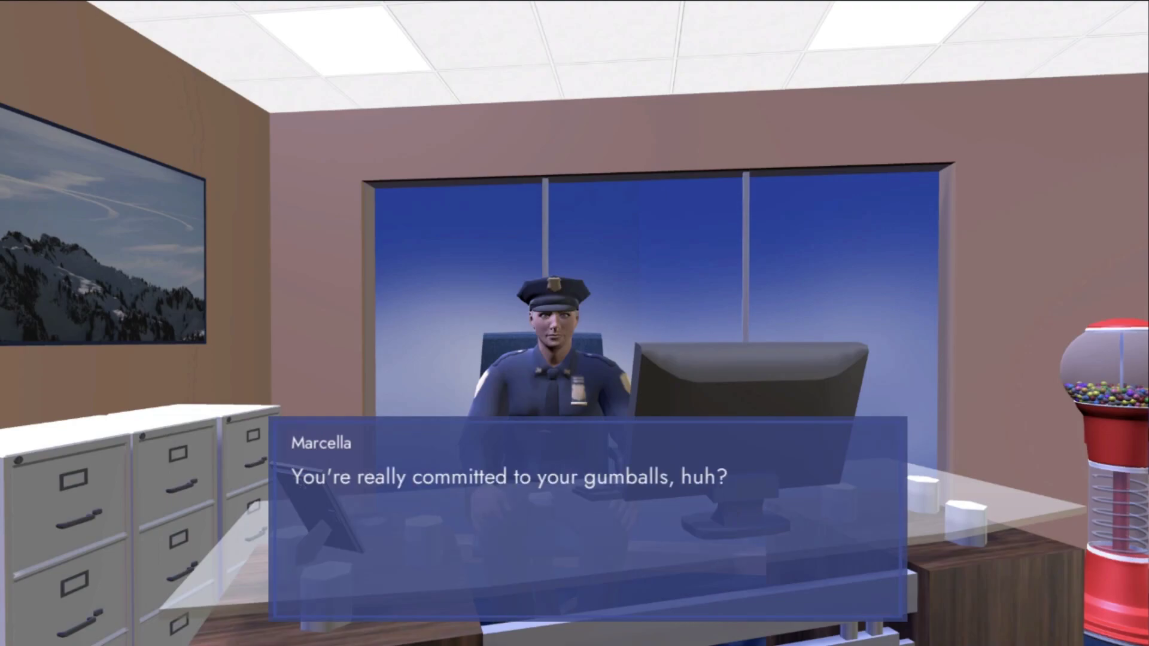
pyautogui.press('space')
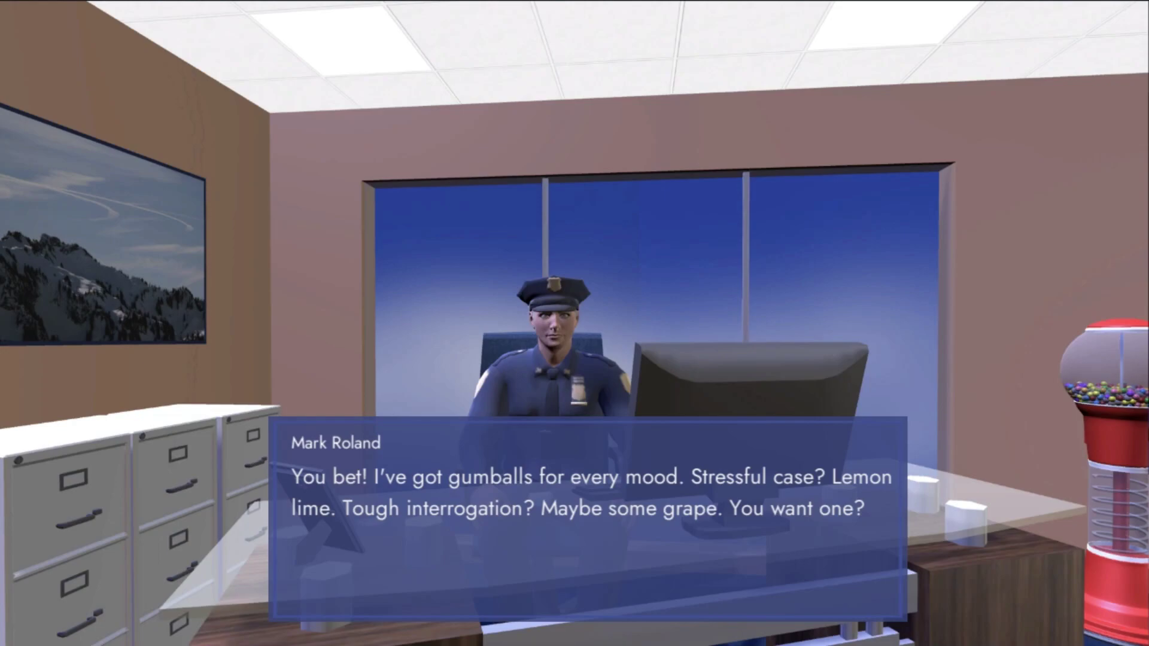
pyautogui.press('space')
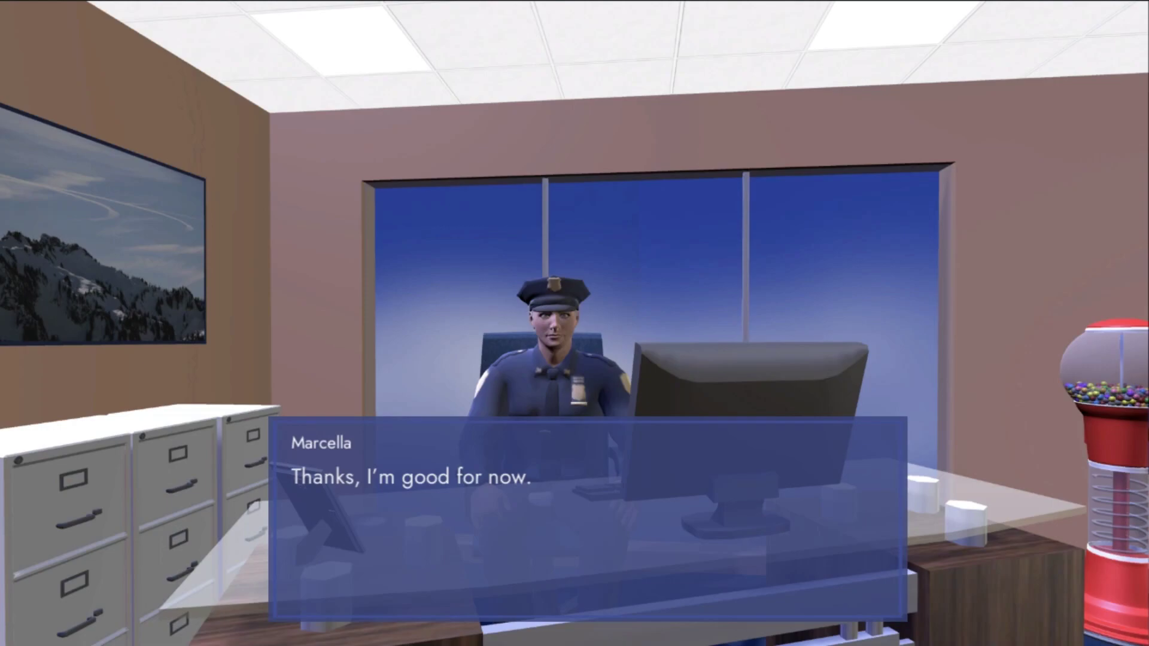
pyautogui.press('space')
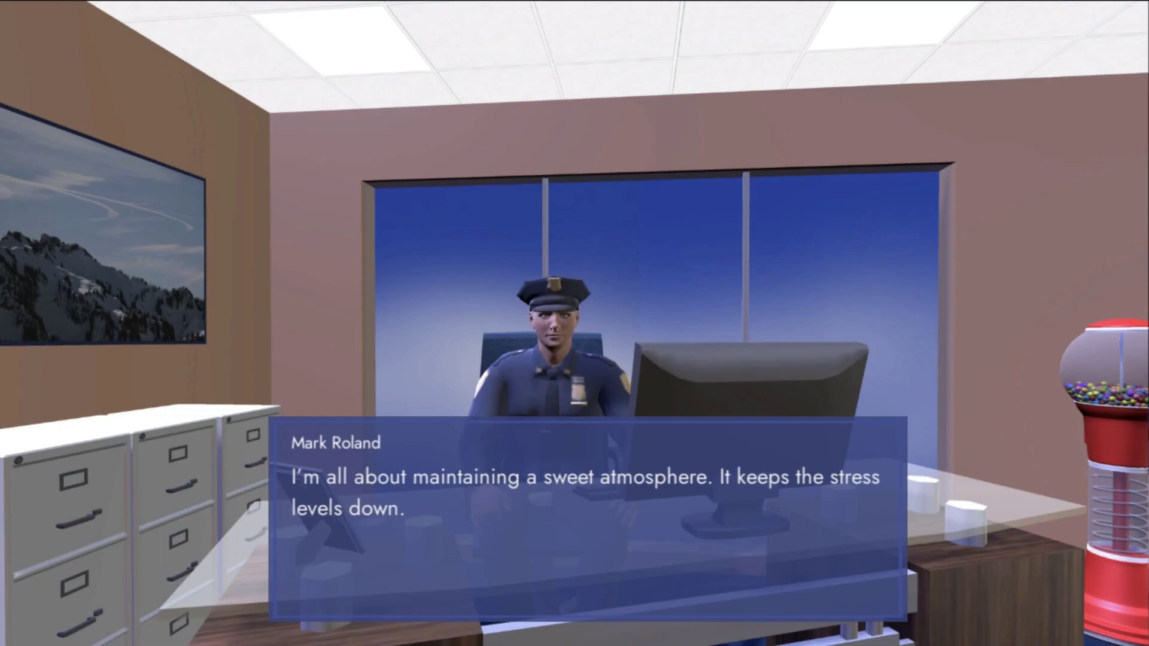
pyautogui.press('space')
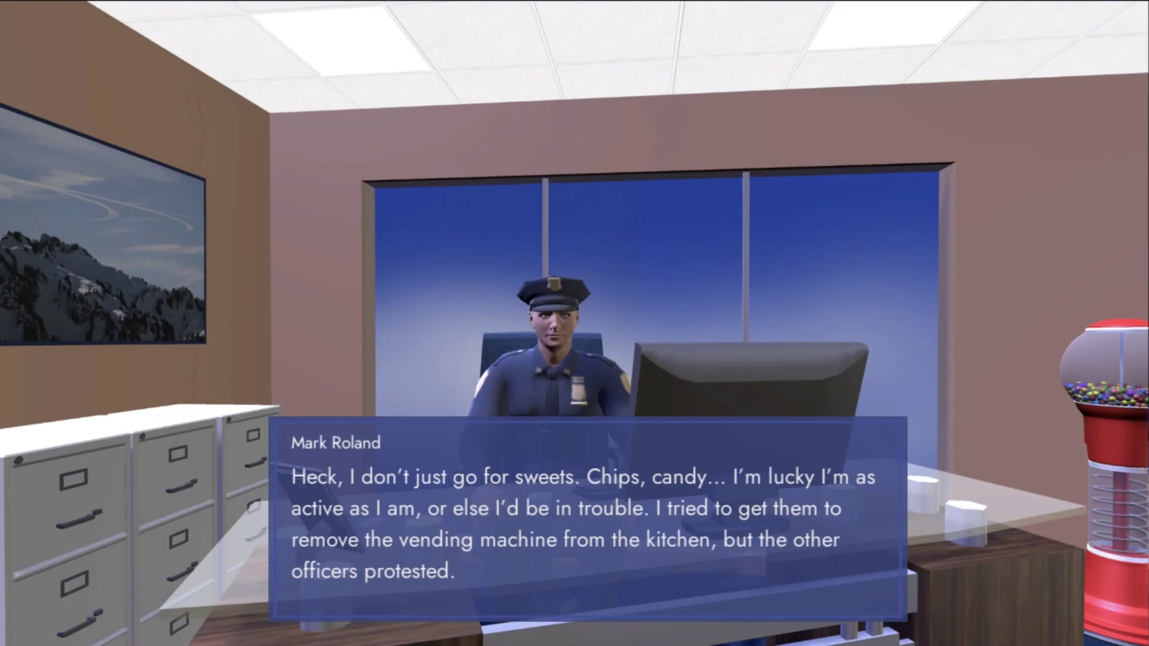
# Step: Hear that the officer's favourite vending snack is truffled sushi chips, then answer 'I'm sure.'
pyautogui.press('space')
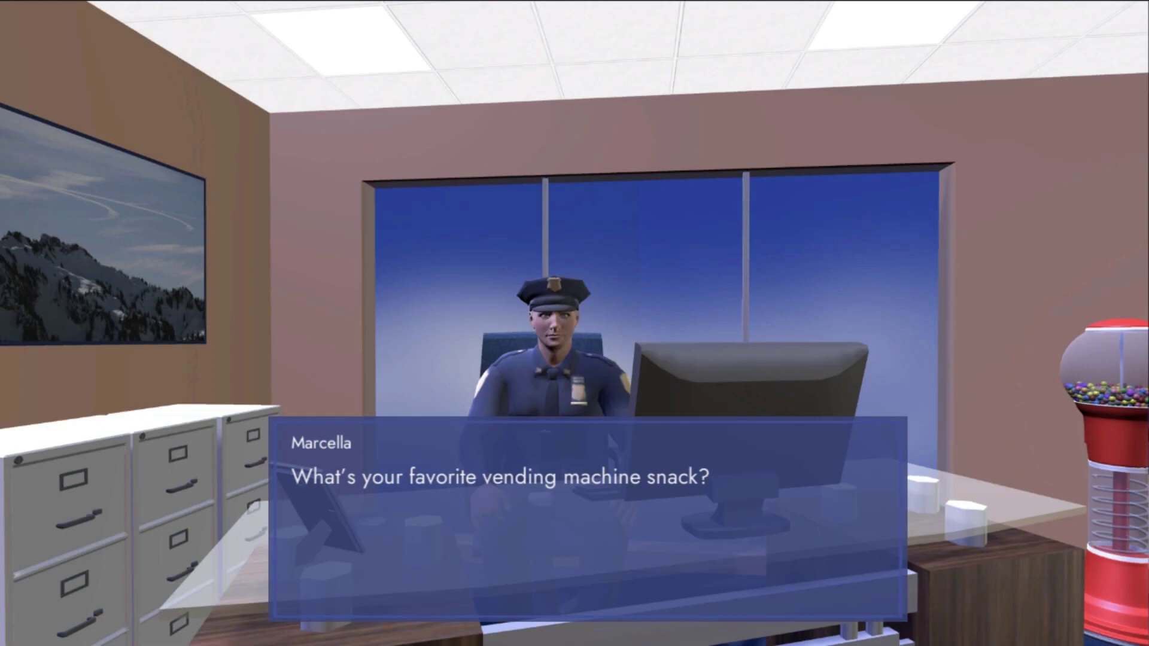
pyautogui.press('space')
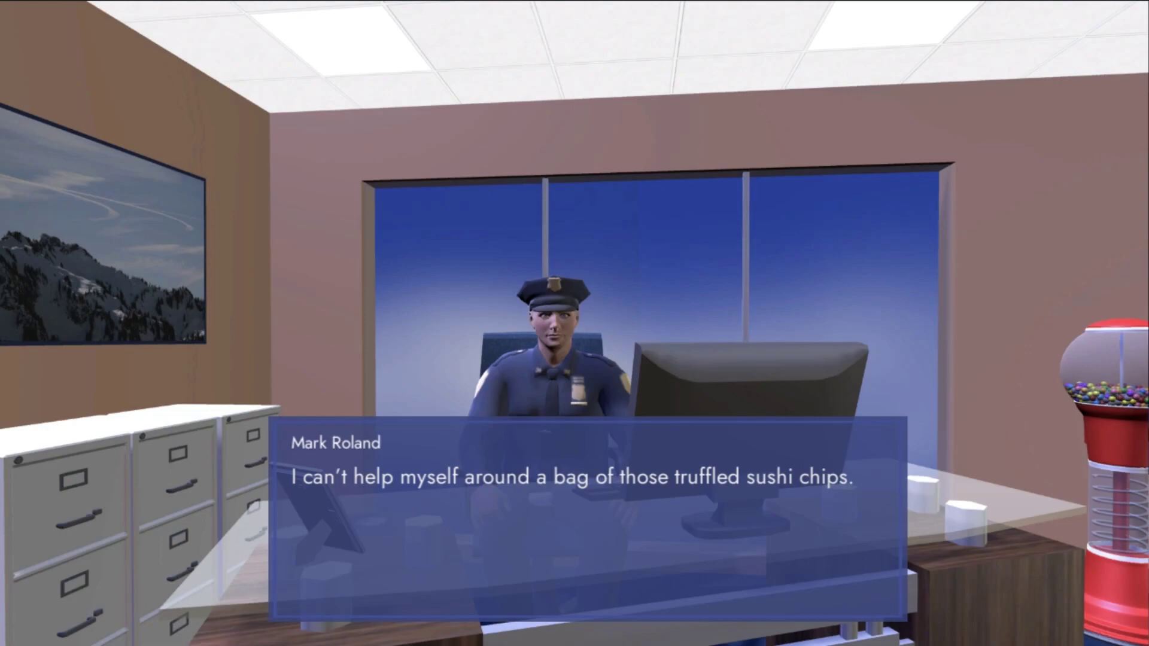
pyautogui.press('space')
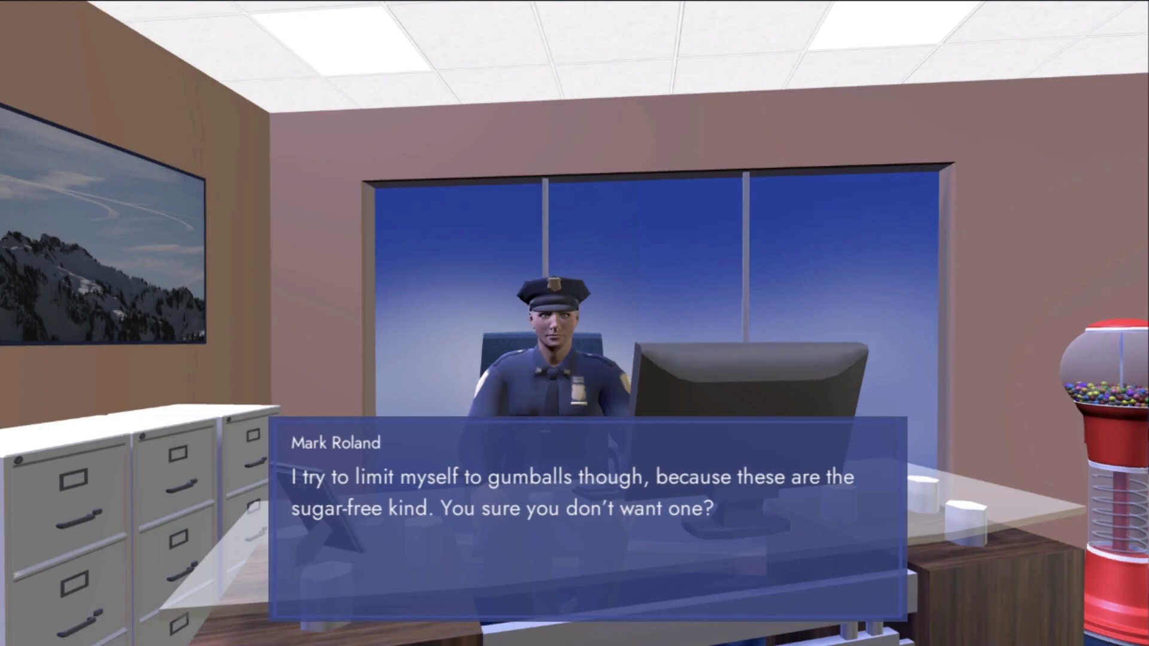
pyautogui.click(607, 432)
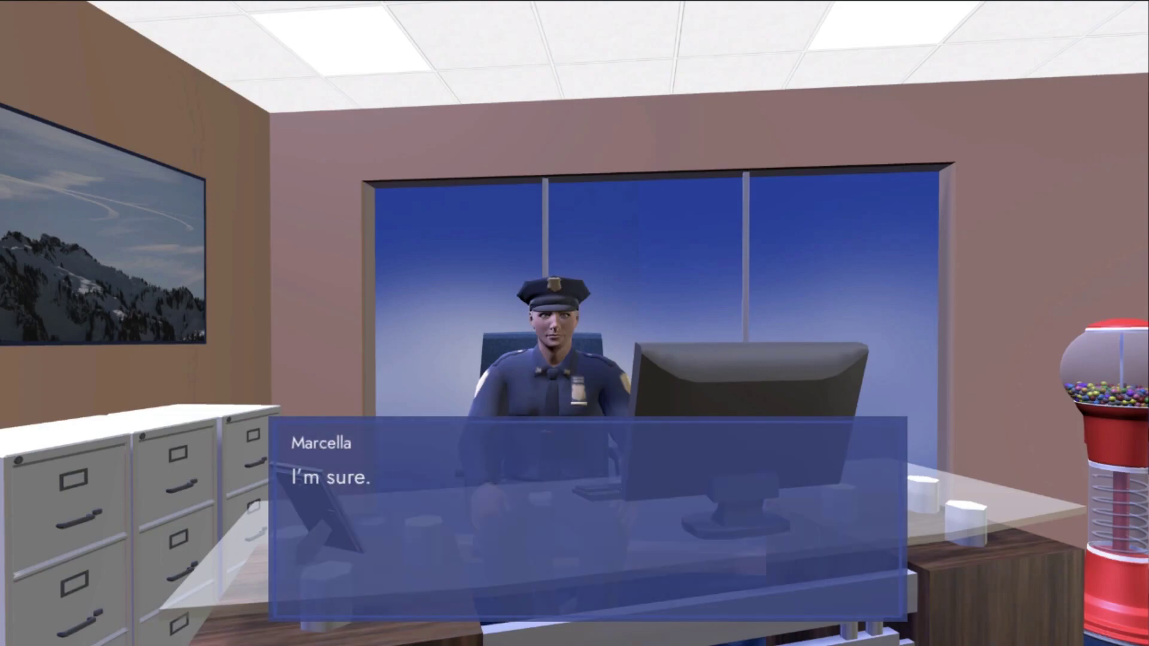
pyautogui.click(608, 432)
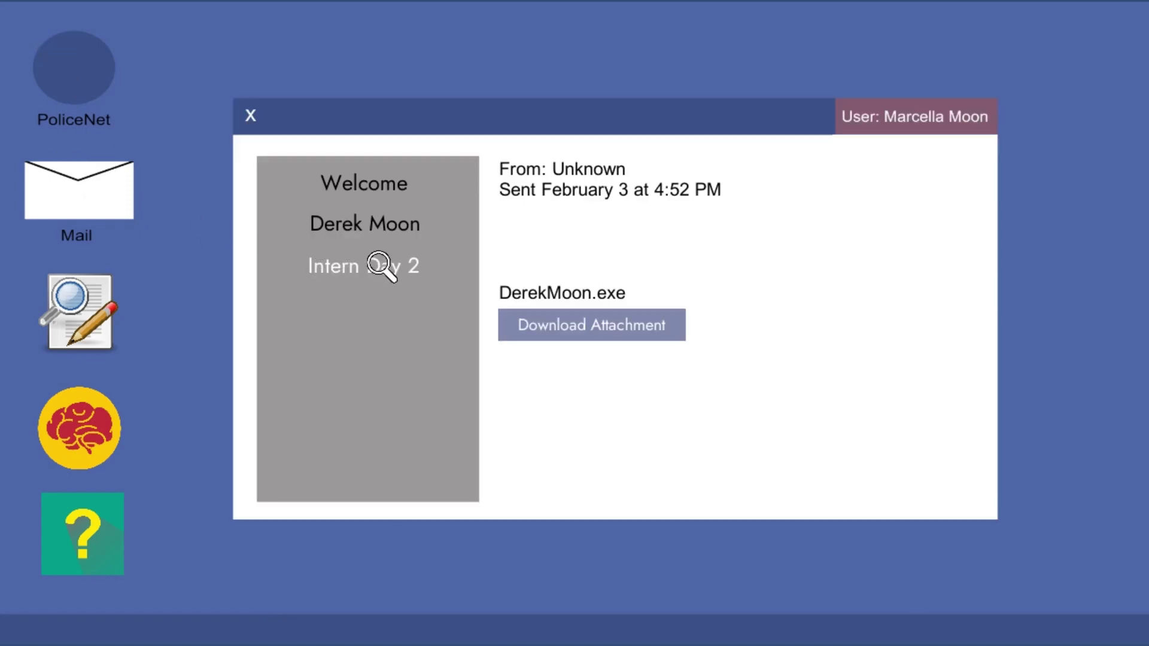
# Step: Open the 'Intern Day 2' email from Nataila Perez in the in-game Mail inbox
pyautogui.click(380, 266)
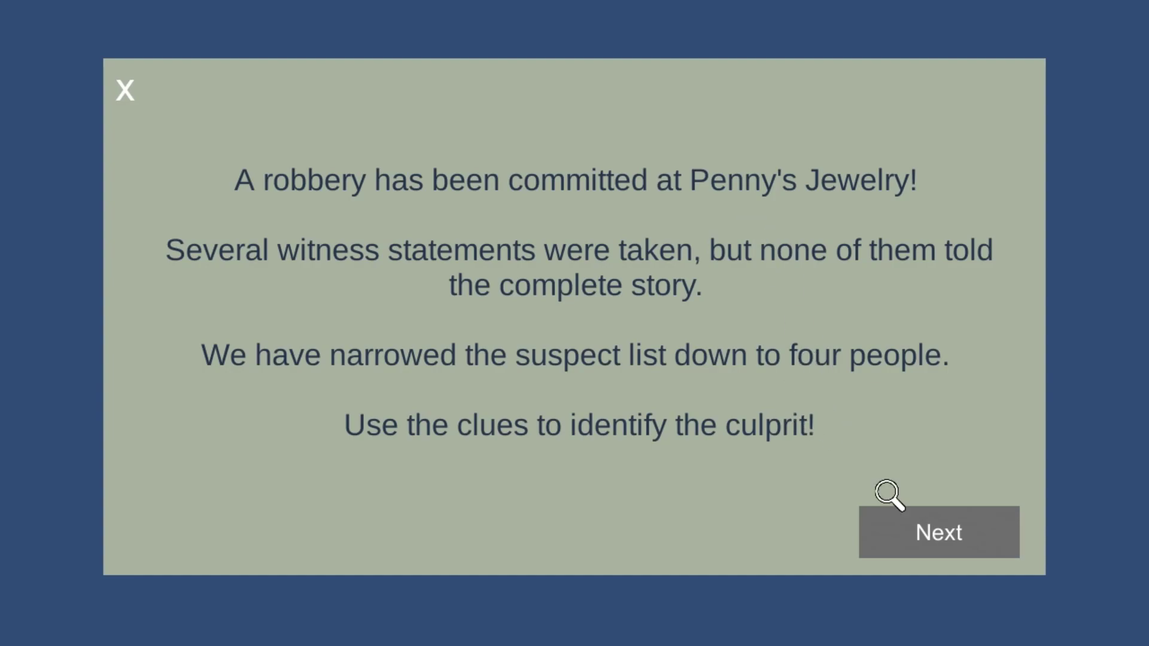
# Step: Advance past the Penny's Jewelry robbery introduction and clue list to the blank logic grid
pyautogui.click(936, 529)
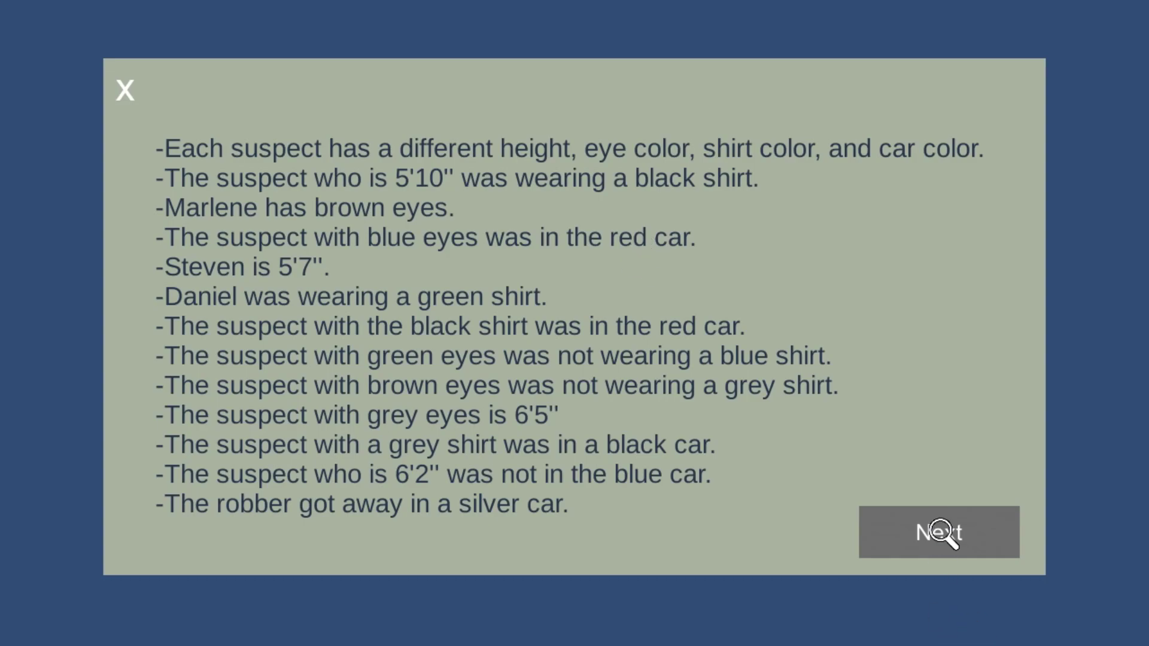
pyautogui.click(924, 532)
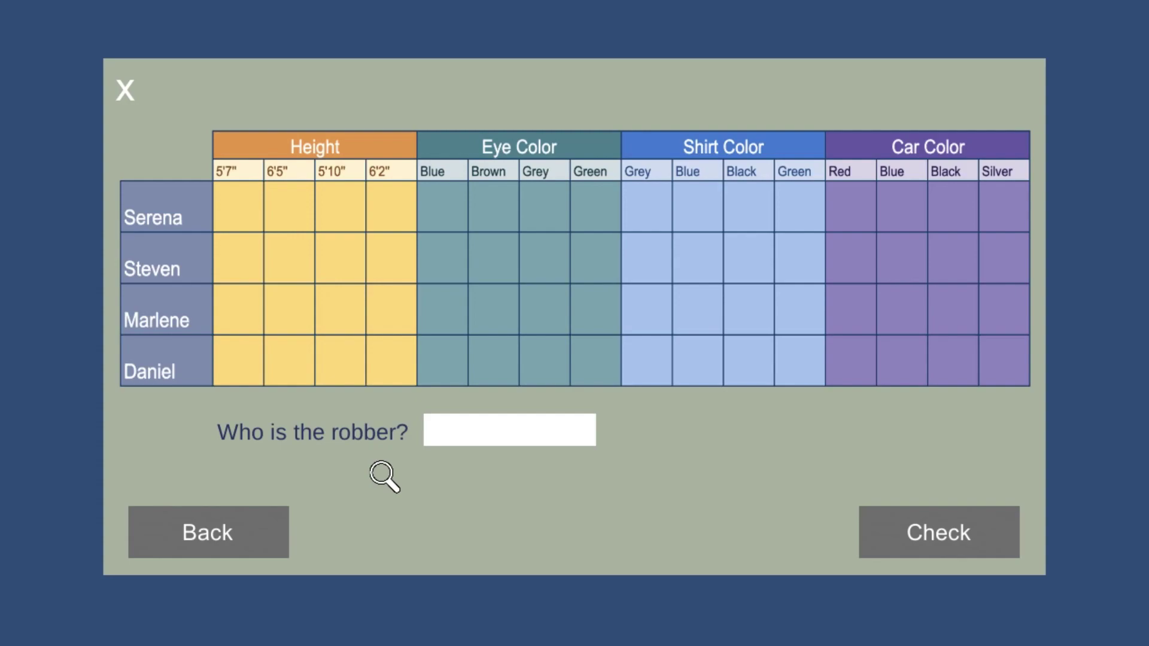
pyautogui.click(239, 258)
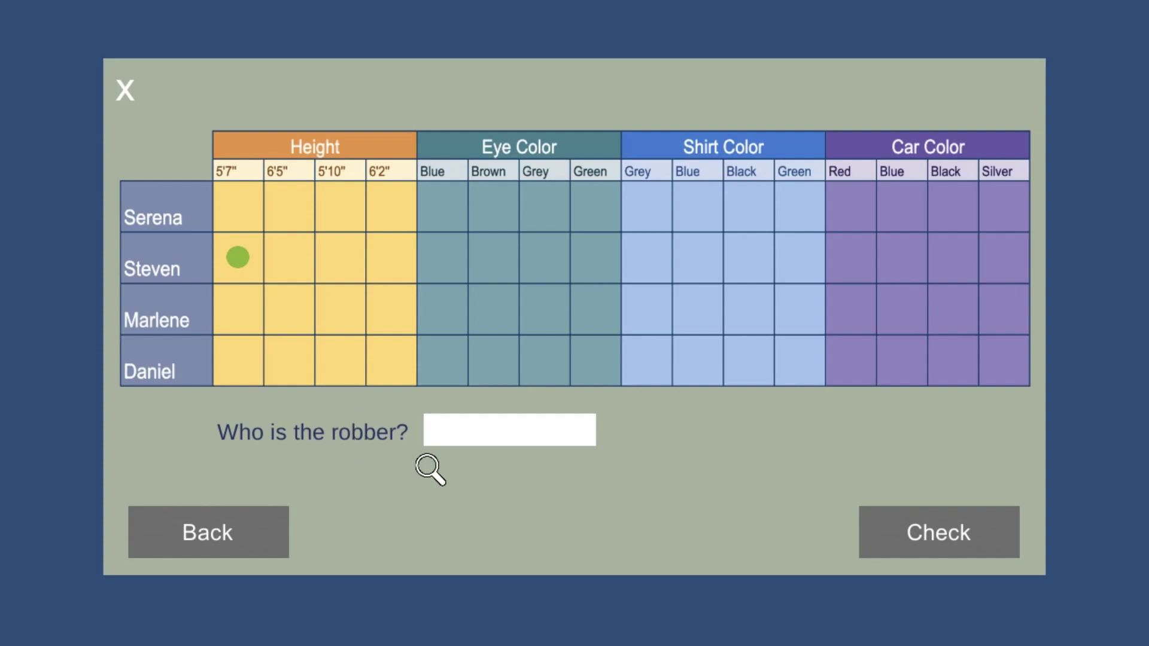
pyautogui.click(512, 428)
pyautogui.write('Marcella')
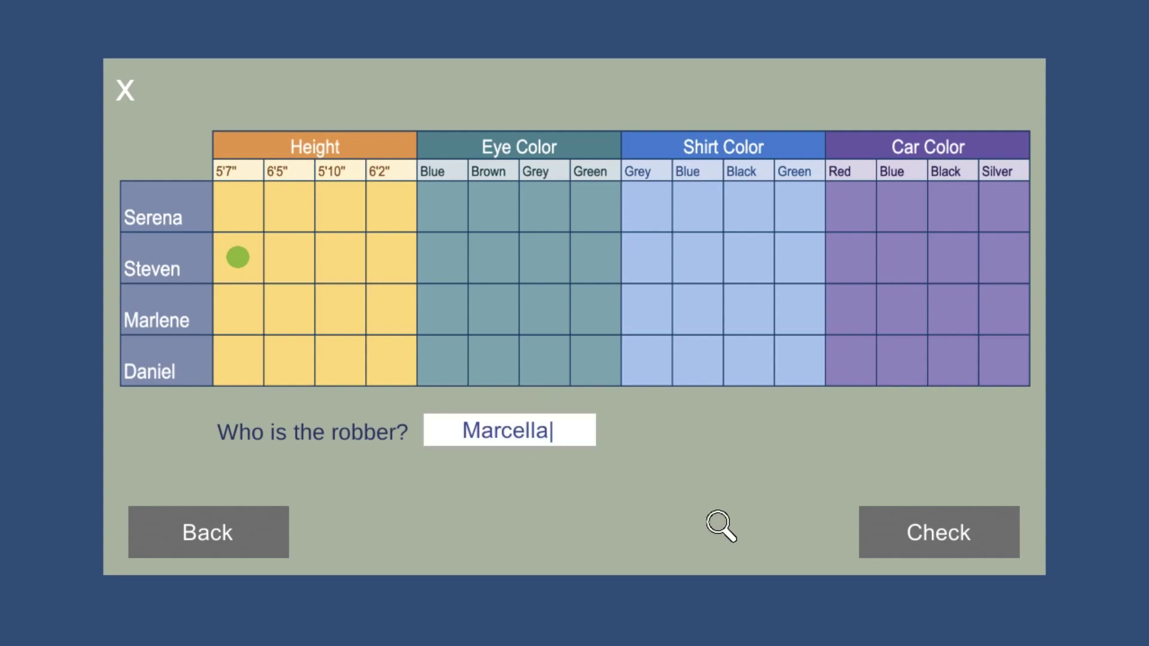
pyautogui.click(970, 541)
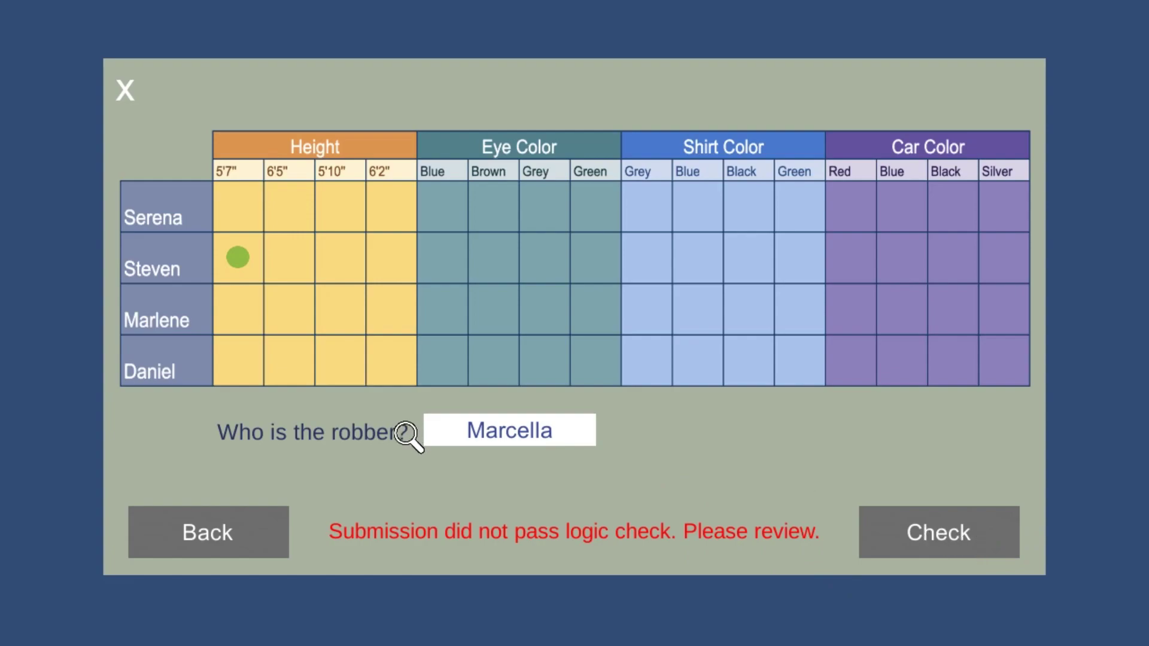
pyautogui.click(575, 435)
pyautogui.press('BackSpace')
pyautogui.press('BackSpace')
pyautogui.press('BackSpace')
pyautogui.press('BackSpace')
pyautogui.press('BackSpace')
pyautogui.press('BackSpace')
pyautogui.press('BackSpace')
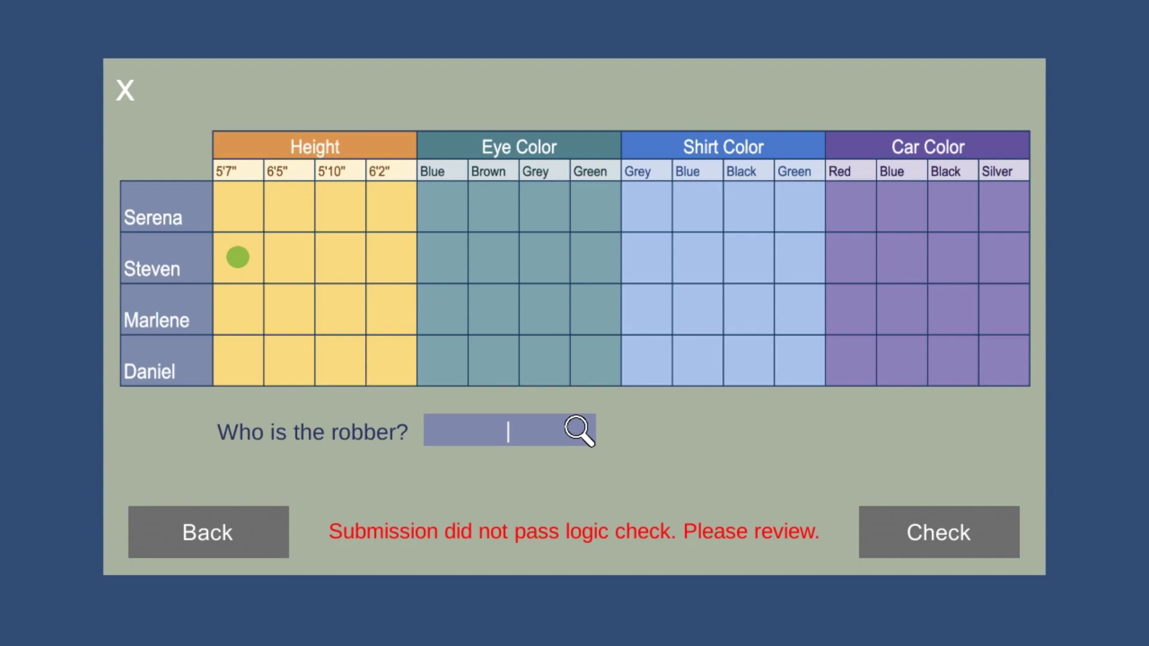
pyautogui.write('Serena')
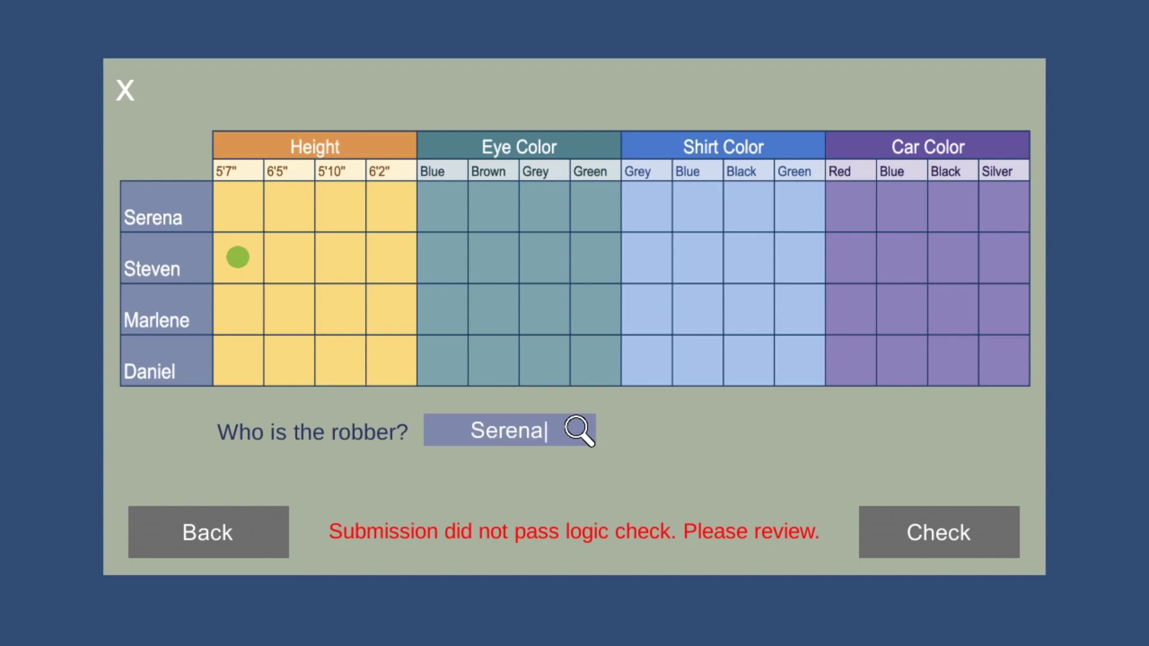
pyautogui.click(970, 539)
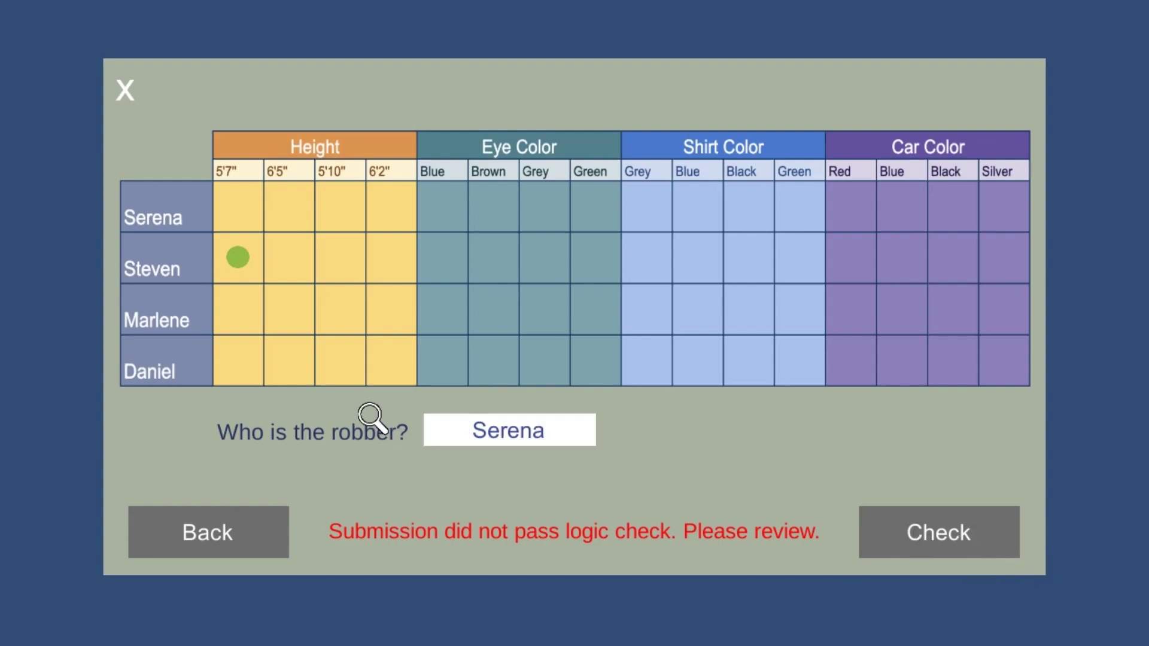
pyautogui.click(547, 433)
pyautogui.press('BackSpace')
pyautogui.press('BackSpace')
pyautogui.press('BackSpace')
pyautogui.press('BackSpace')
pyautogui.press('BackSpace')
pyautogui.write('Steveb')
pyautogui.press('BackSpace')
pyautogui.write('n')
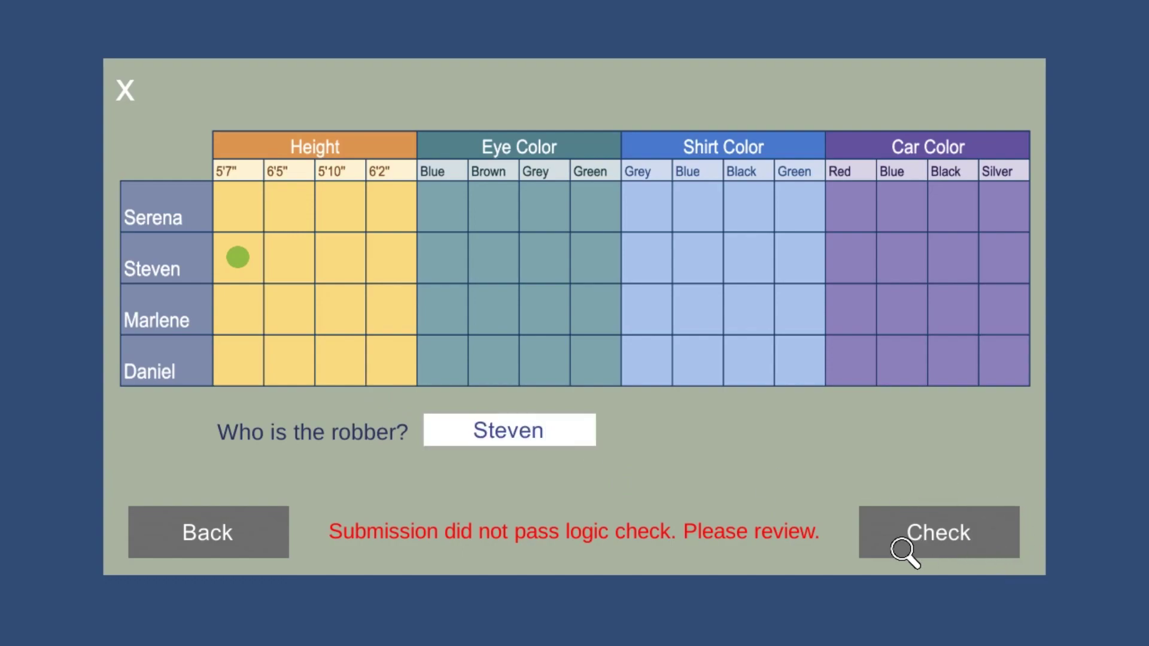
pyautogui.press('BackSpace')
pyautogui.press('BackSpace')
pyautogui.press('BackSpace')
pyautogui.press('BackSpace')
pyautogui.press('BackSpace')
pyautogui.press('BackSpace')
pyautogui.write('Marlene')
pyautogui.click(462, 426)
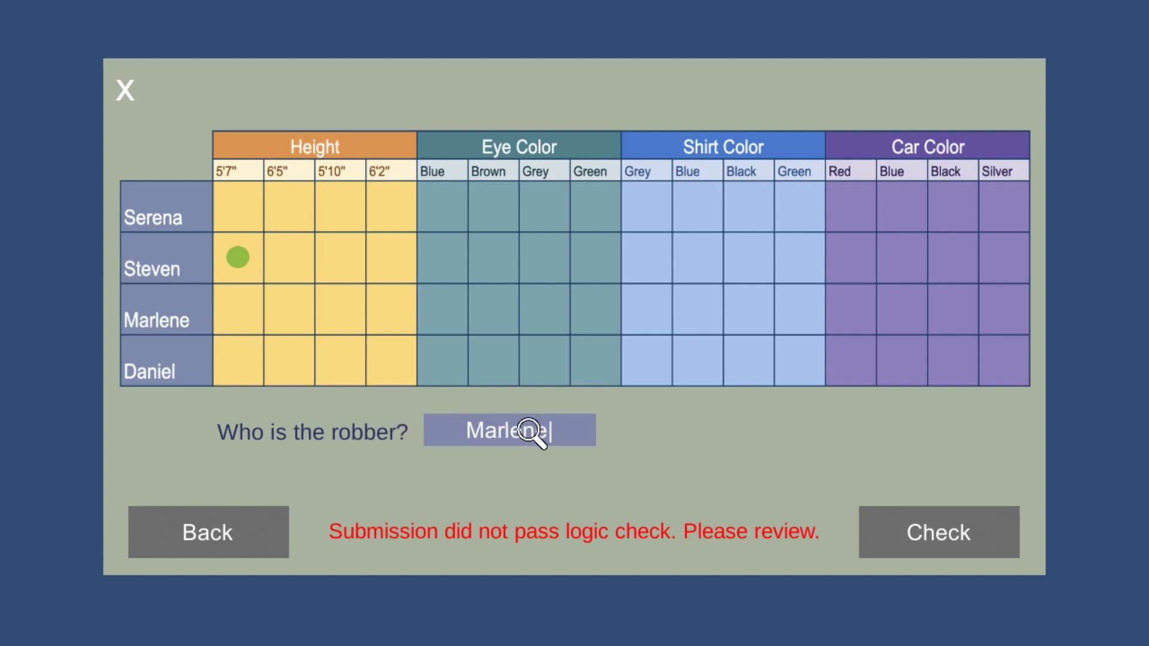
pyautogui.press('BackSpace')
pyautogui.press('BackSpace')
pyautogui.press('BackSpace')
pyautogui.press('BackSpace')
pyautogui.press('BackSpace')
pyautogui.press('BackSpace')
pyautogui.press('BackSpace')
pyautogui.write('Daniel')
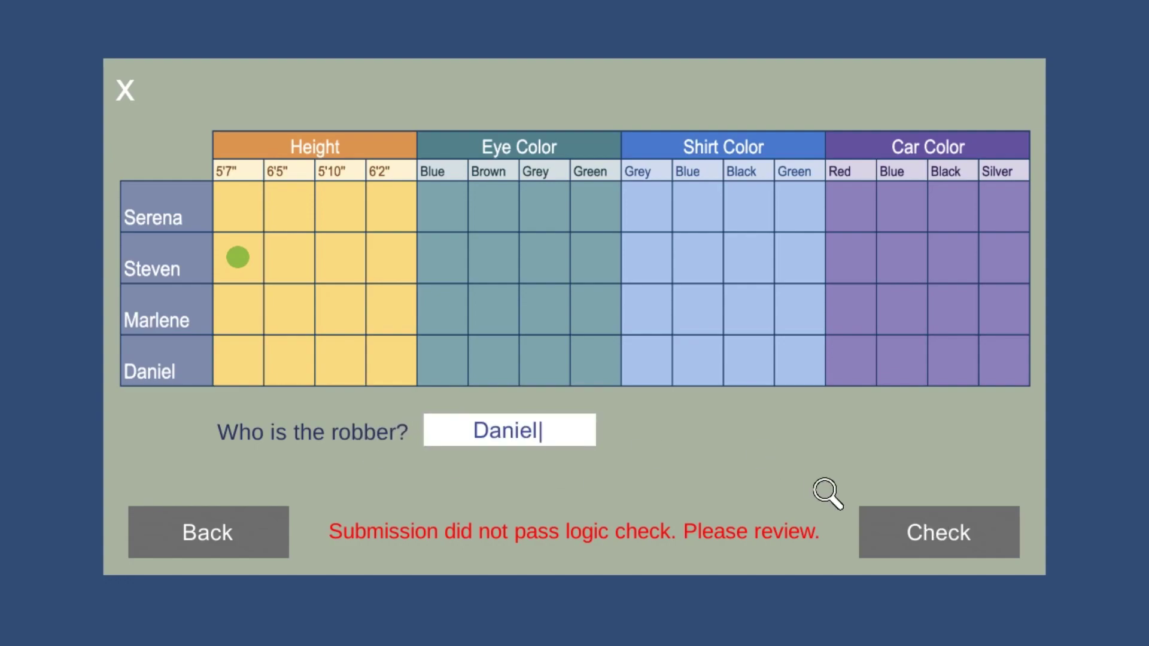
pyautogui.click(941, 538)
pyautogui.click(582, 429)
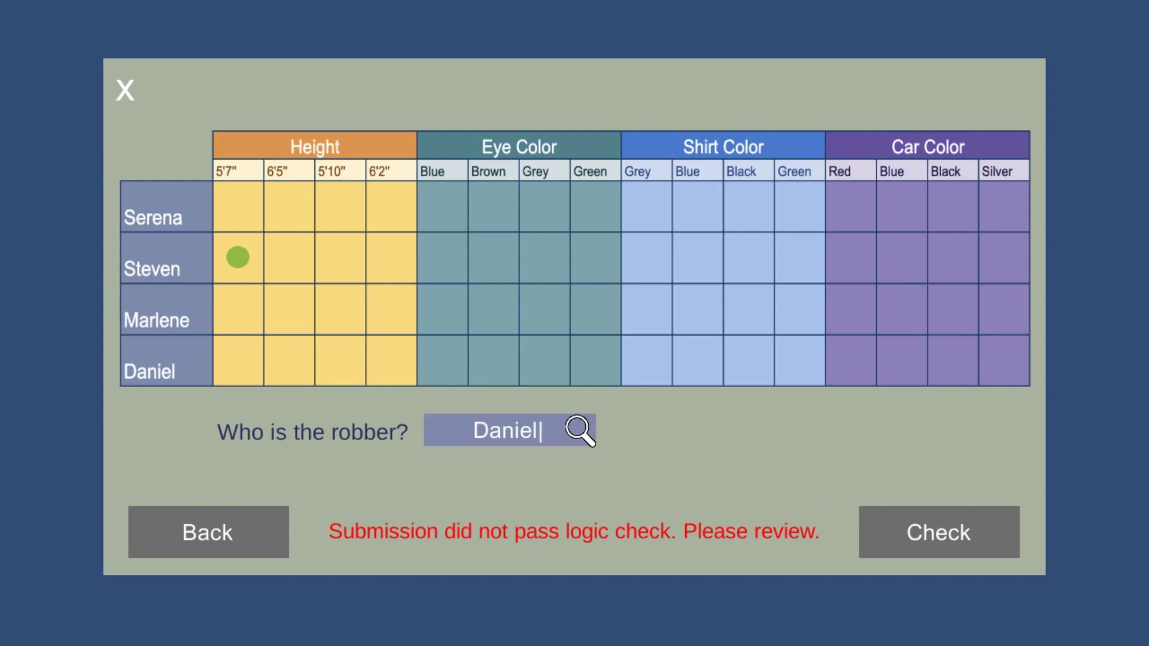
pyautogui.press('BackSpace')
pyautogui.press('BackSpace')
pyautogui.press('BackSpace')
pyautogui.press('BackSpace')
pyautogui.press('BackSpace')
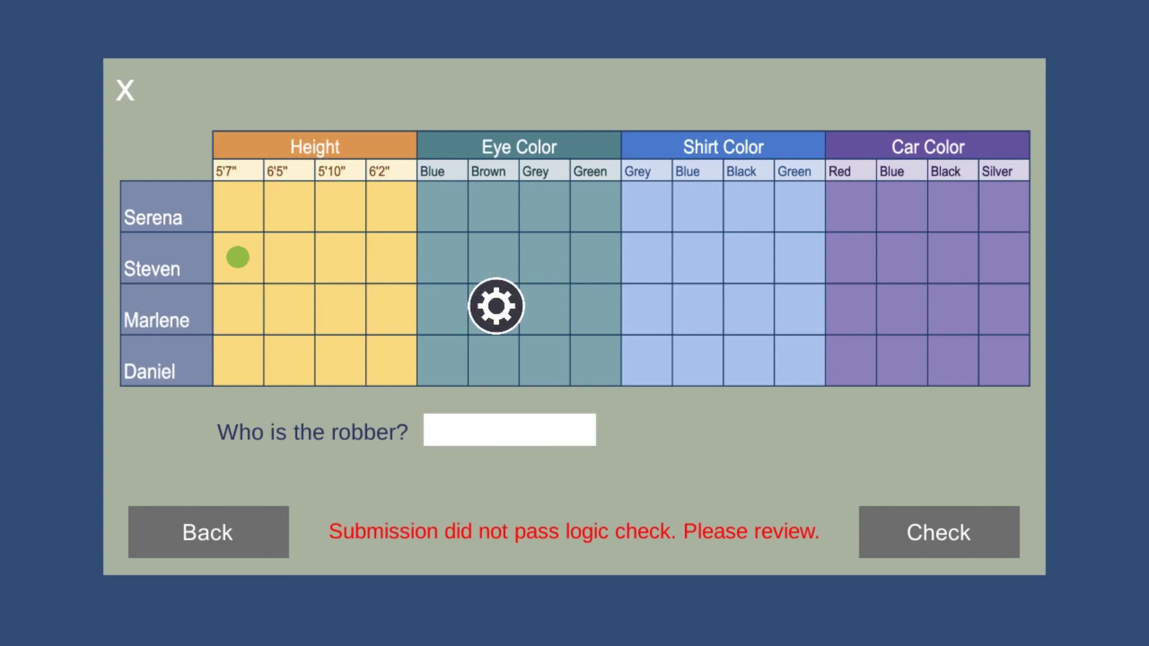
# Step: Dot Marlene/Brown eyes and Daniel/Green shirt, then settle Marlene's shirt dot on Blue
pyautogui.click(494, 307)
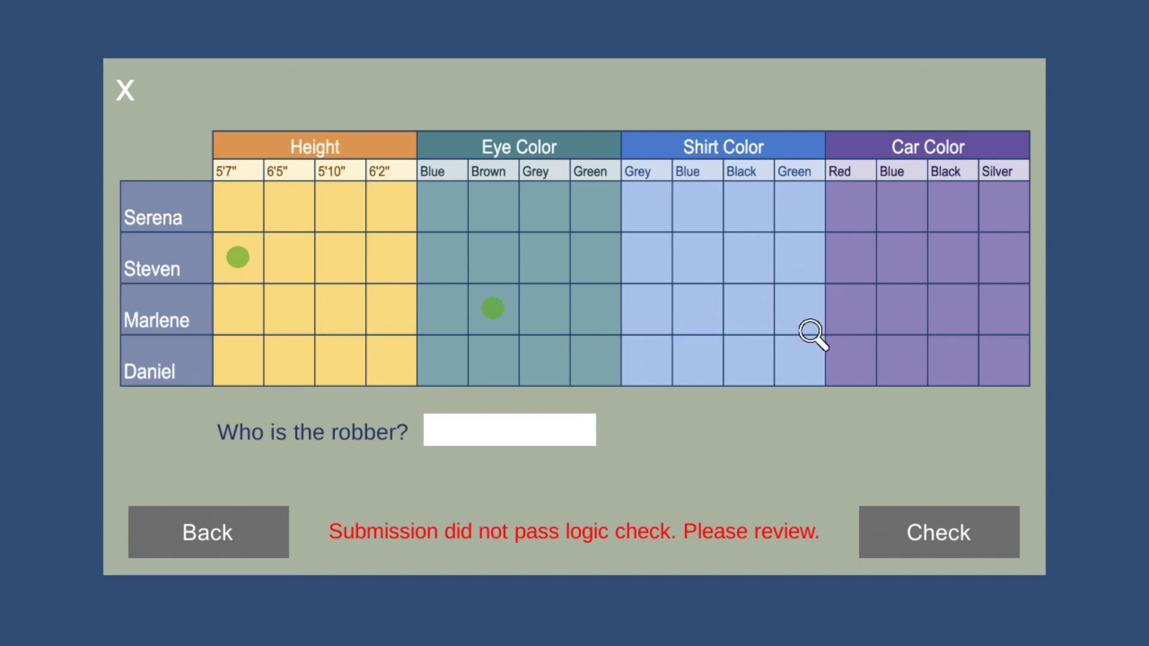
pyautogui.click(802, 360)
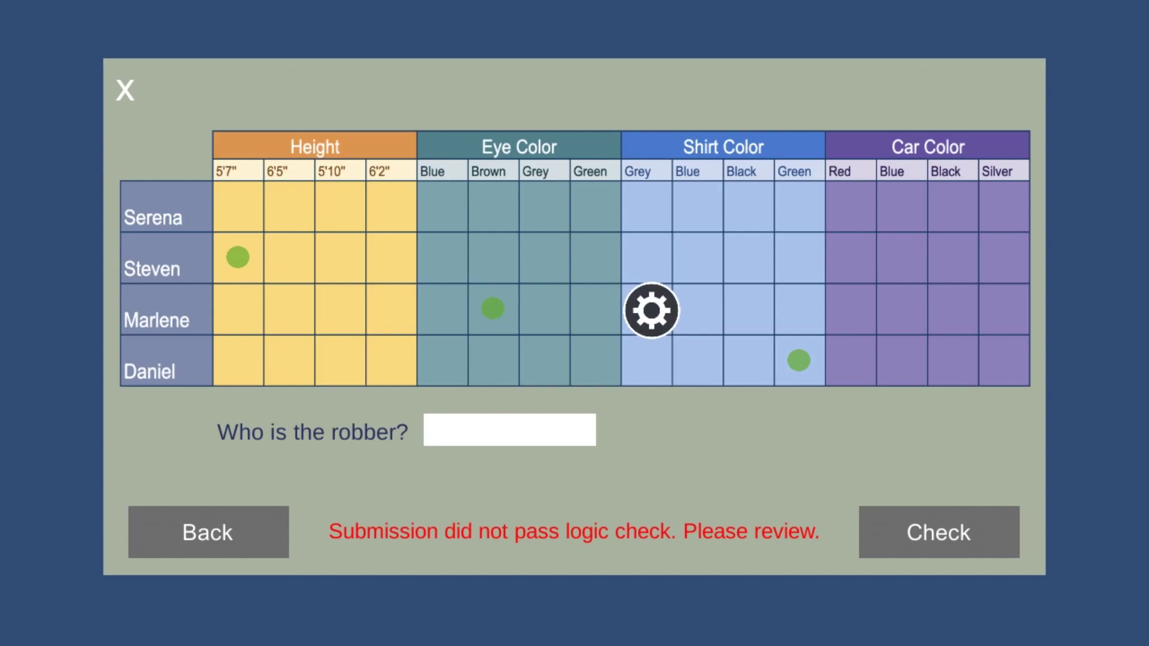
pyautogui.click(651, 310)
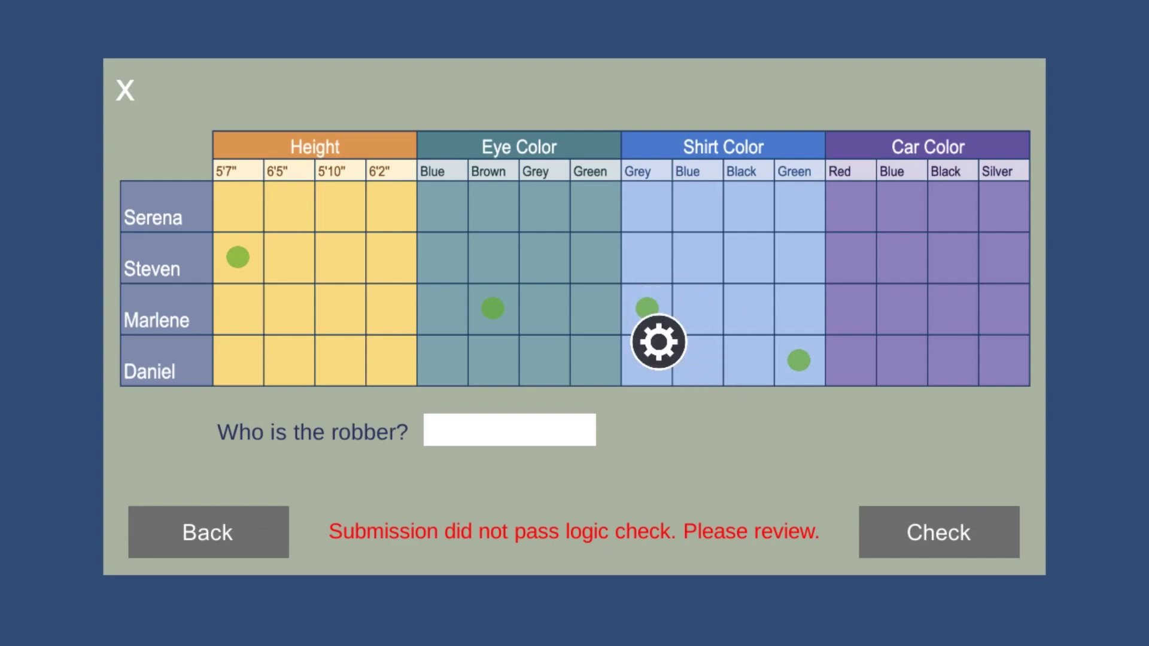
pyautogui.click(634, 325)
pyautogui.click(678, 306)
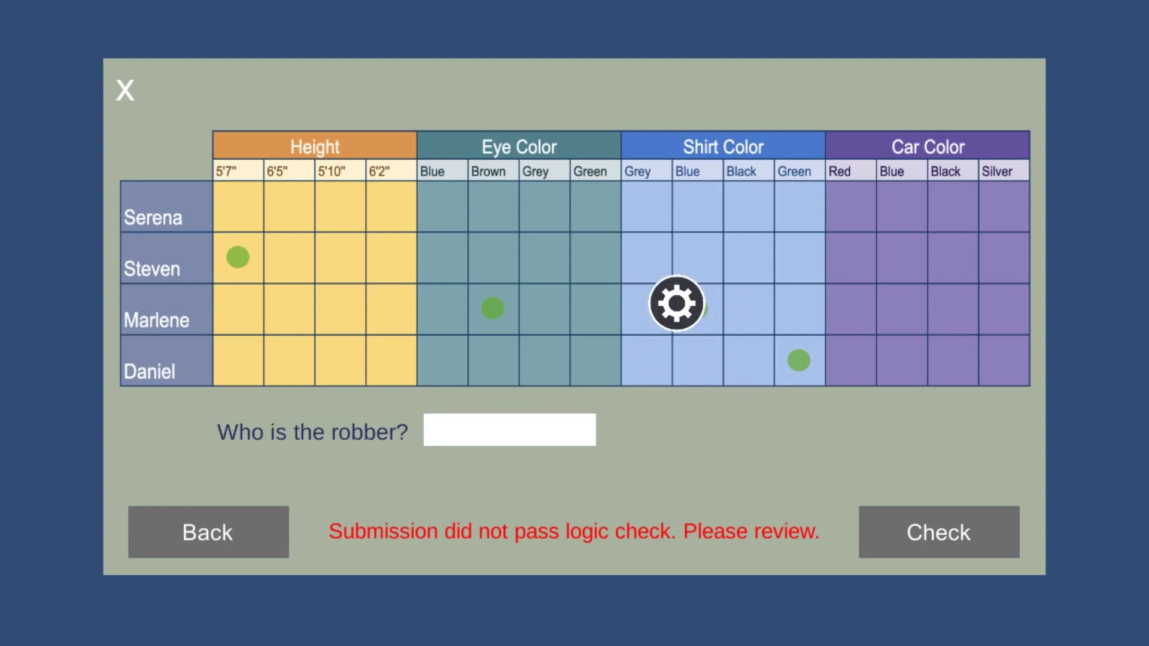
pyautogui.click(741, 314)
pyautogui.click(804, 304)
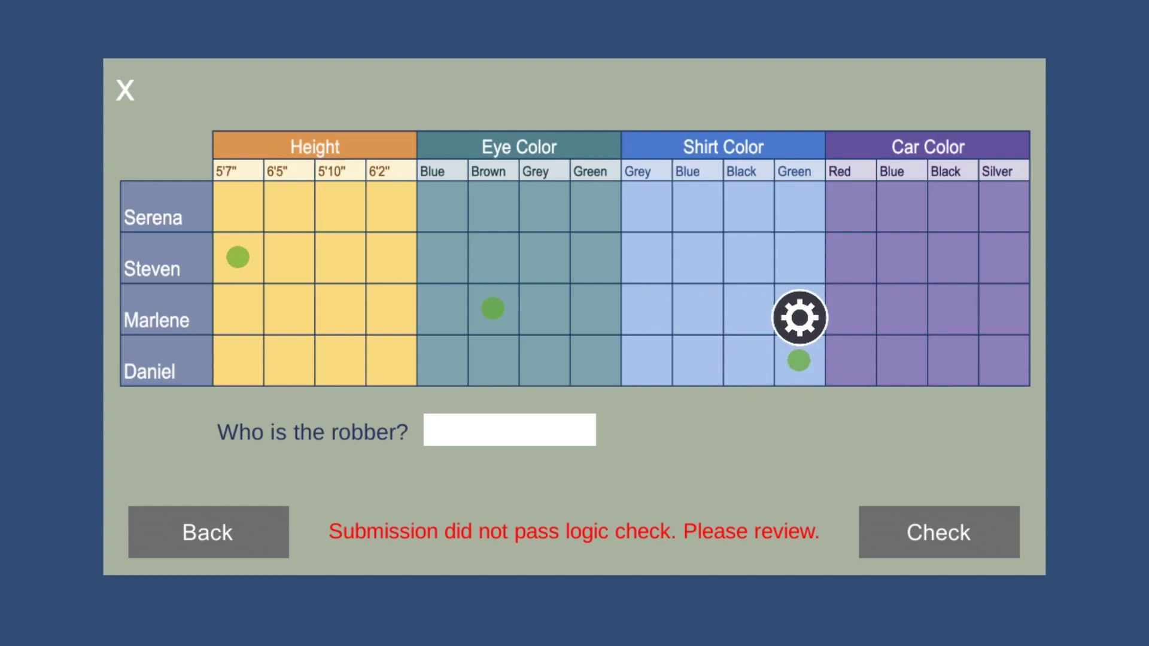
pyautogui.click(642, 316)
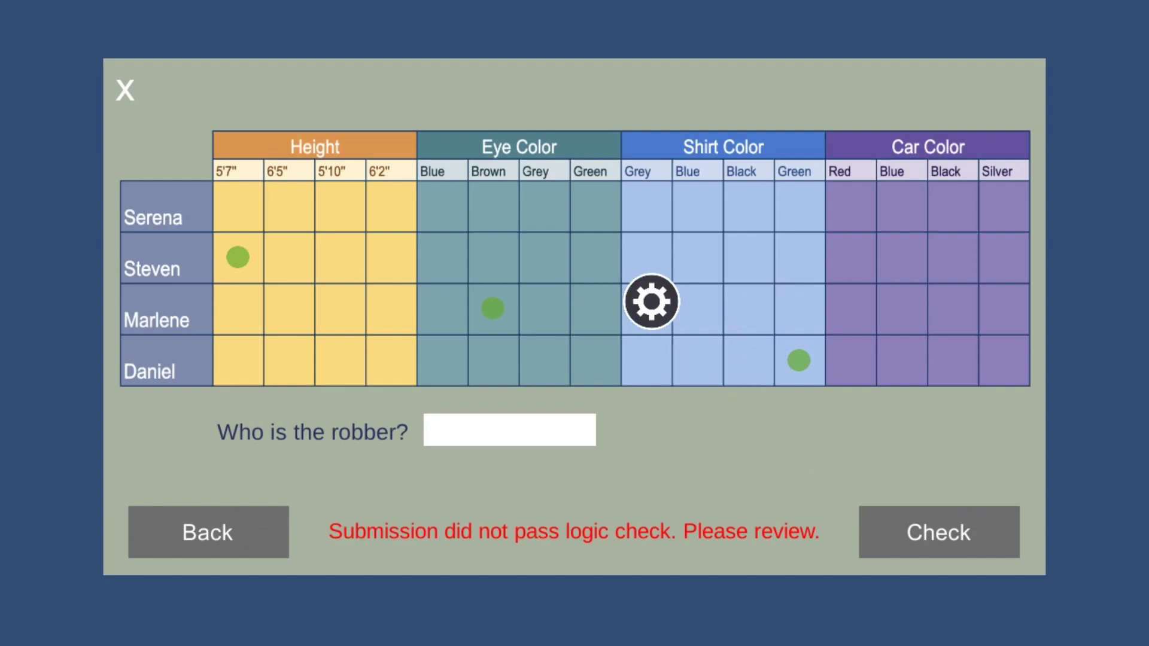
pyautogui.click(691, 313)
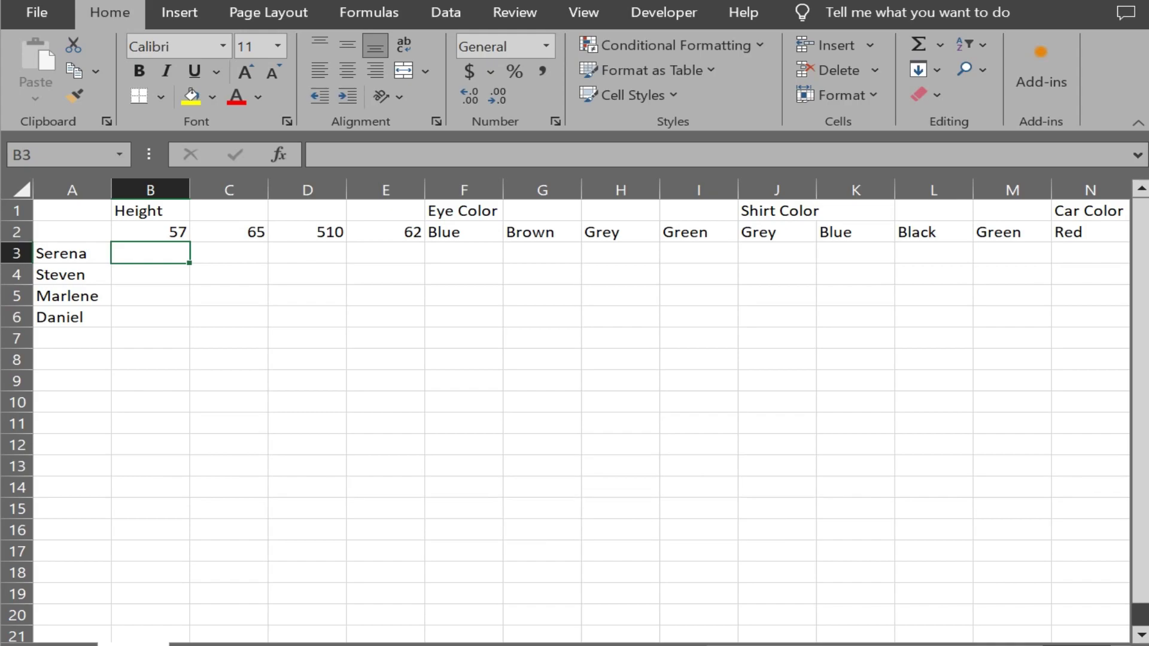
# Step: Enter o in B4 (Steven, 57), I6 (Daniel, Green) and G5 (Marlene, Brown)
pyautogui.press('Down')
pyautogui.write('x')
pyautogui.press('Return')
pyautogui.press('Right')
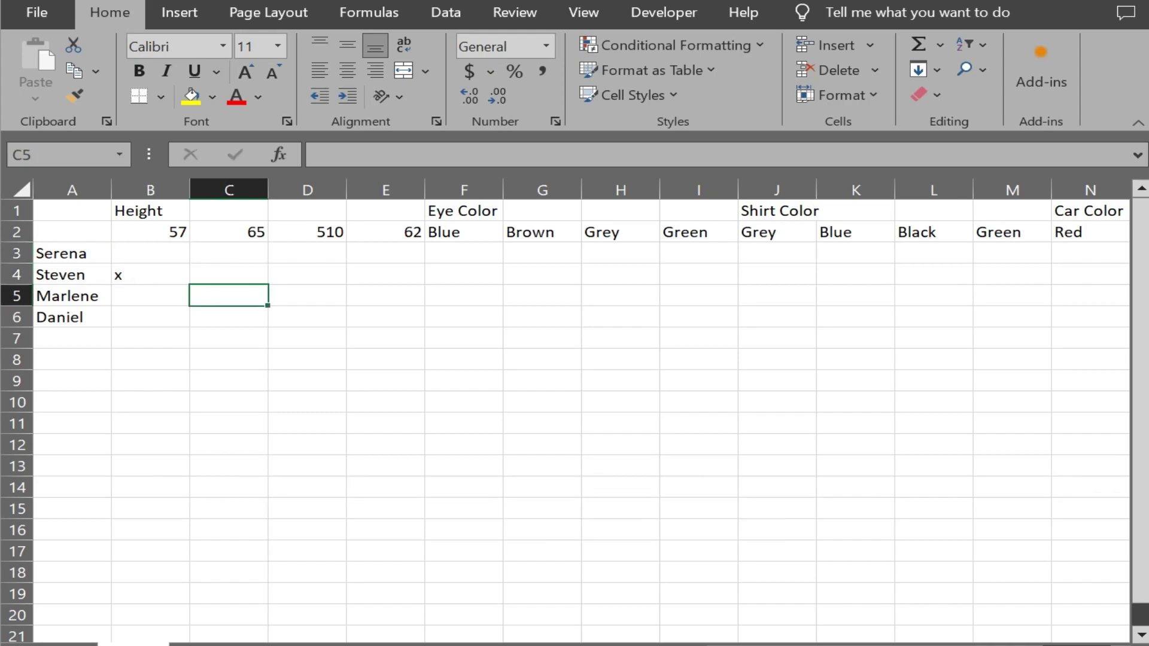
pyautogui.press('Up')
pyautogui.press('Left')
pyautogui.write('o')
pyautogui.press('Return')
pyautogui.press('Right')
pyautogui.press('Down')
pyautogui.press('Down')
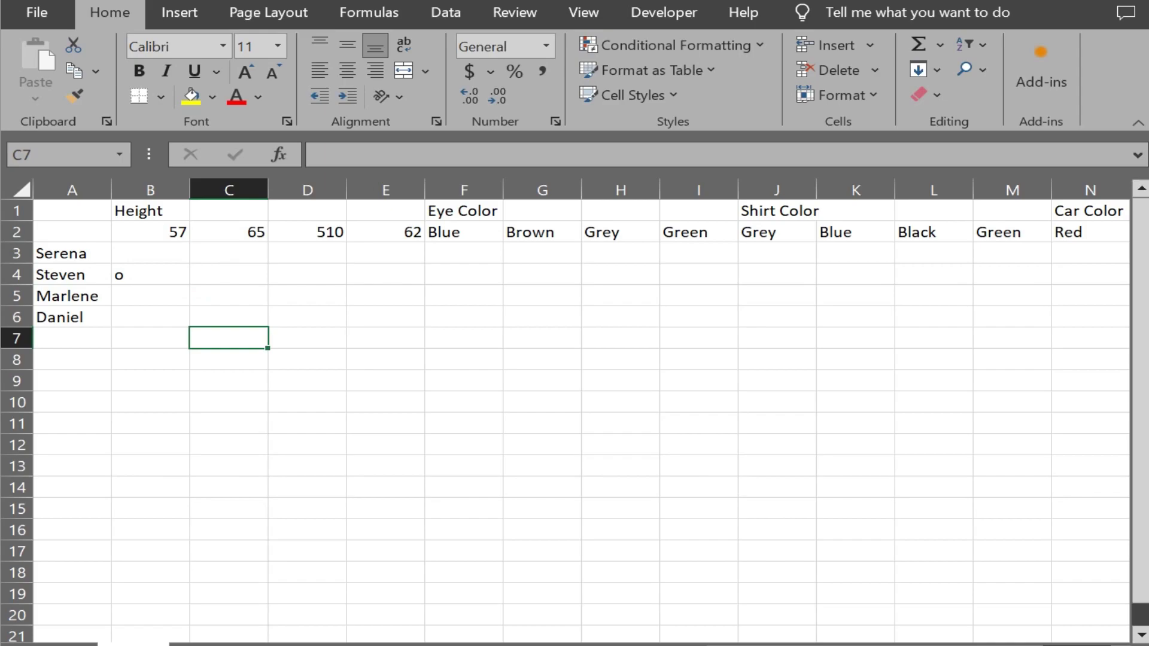
pyautogui.click(699, 316)
pyautogui.write('o')
pyautogui.press('Return')
pyautogui.press('Down')
pyautogui.press('Down')
pyautogui.press('Left')
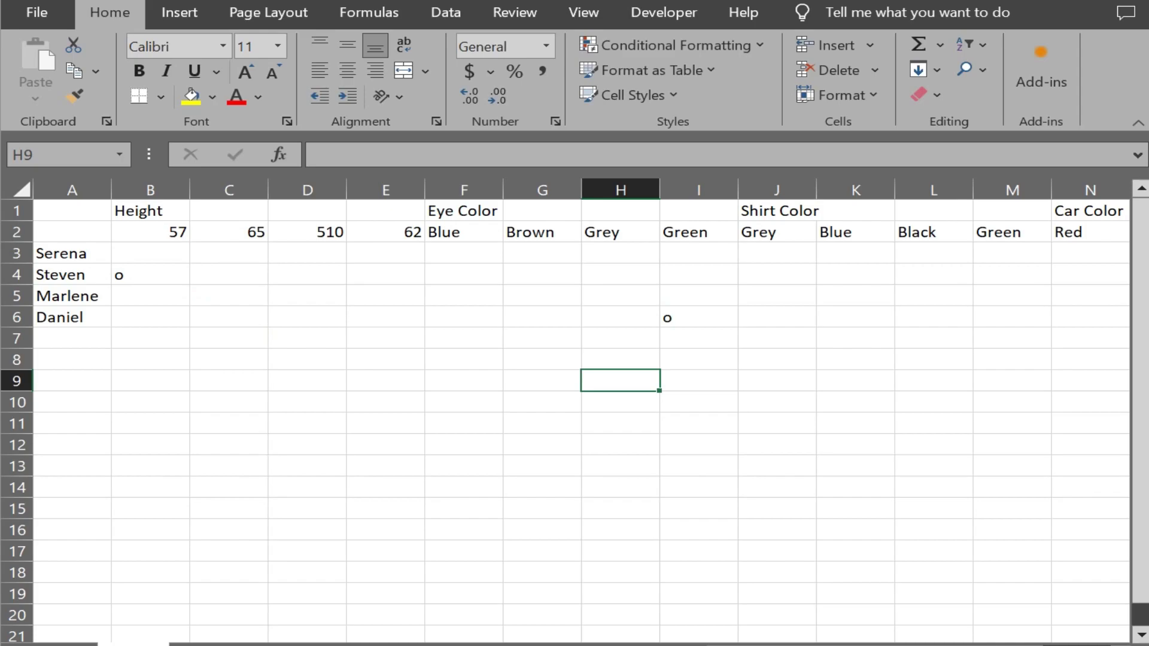
pyautogui.press('Left')
pyautogui.press('Up')
pyautogui.press('Up')
pyautogui.press('Up')
pyautogui.write('o')
pyautogui.press('Return')
# Step: Put x in Steven's other heights C4:E4 and the other suspects' 57 cells
pyautogui.press('Down')
pyautogui.press('Down')
pyautogui.press('Left')
pyautogui.press('Left')
pyautogui.press('Left')
pyautogui.press('Up')
pyautogui.press('Up')
pyautogui.press('Up')
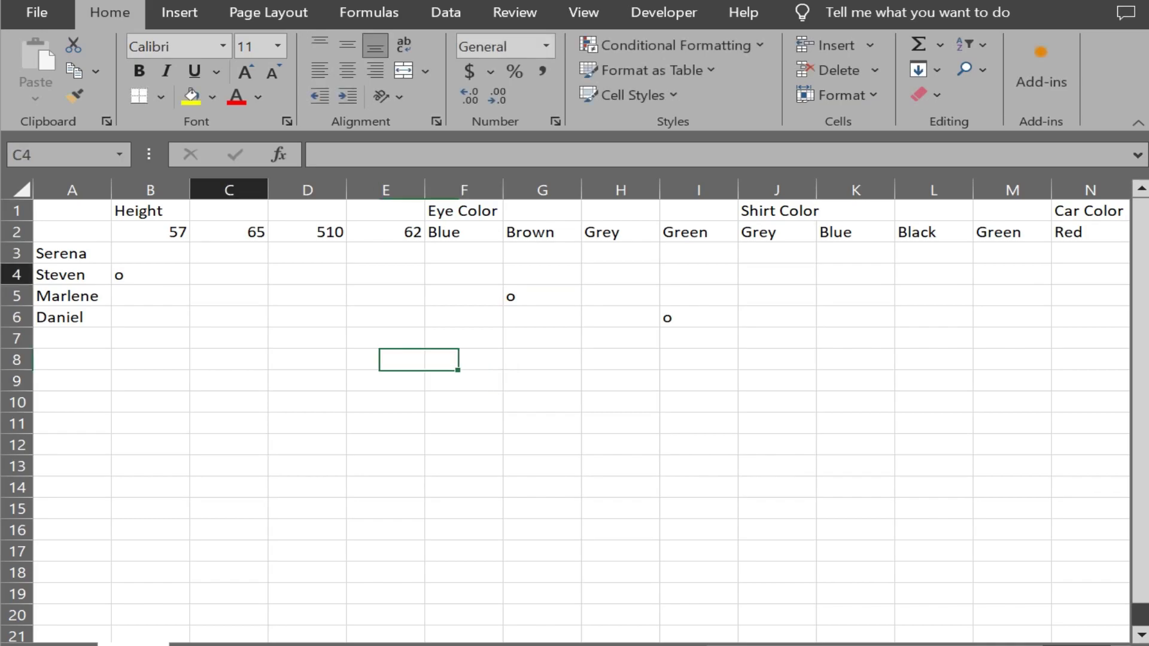
pyautogui.write('x')
pyautogui.press('Right')
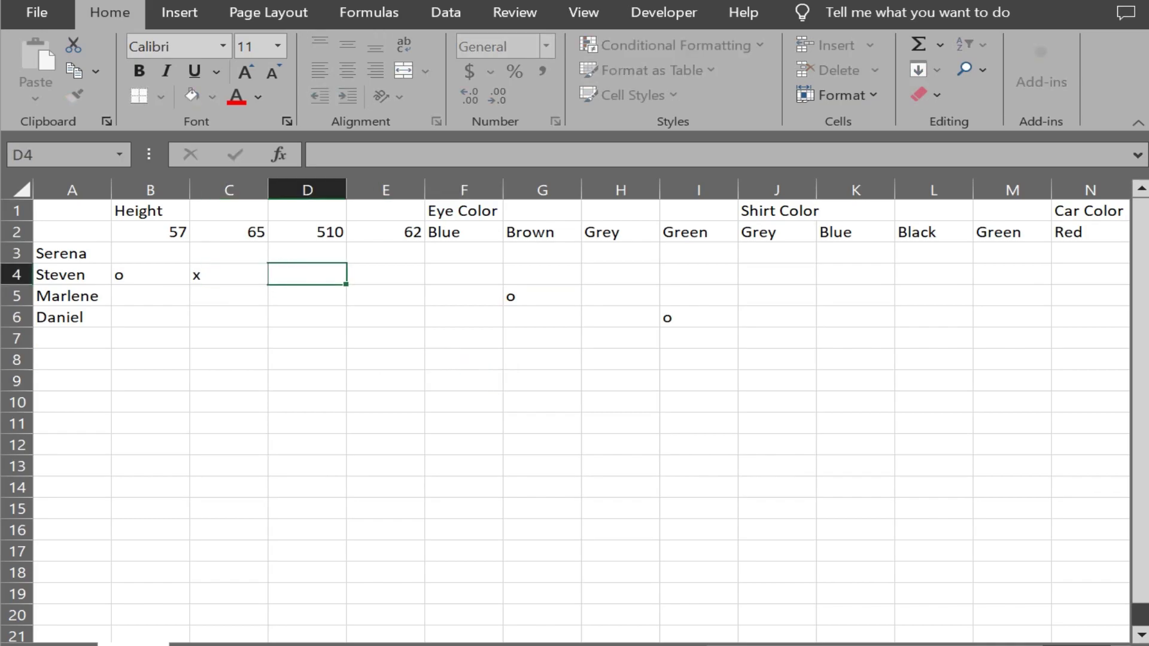
pyautogui.write('x')
pyautogui.press('Right')
pyautogui.write('x')
pyautogui.press('Up')
pyautogui.press('Left')
pyautogui.press('Left')
pyautogui.press('Left')
pyautogui.write('x')
pyautogui.press('Down')
pyautogui.press('Down')
pyautogui.write('x')
pyautogui.press('Down')
pyautogui.write('x')
pyautogui.press('Up')
pyautogui.press('Up')
# Step: Cross out the conflicting Brown and Green eye cells and Marlene's and Daniel's other eye colors
pyautogui.press('Right')
pyautogui.press('Right')
pyautogui.press('Right')
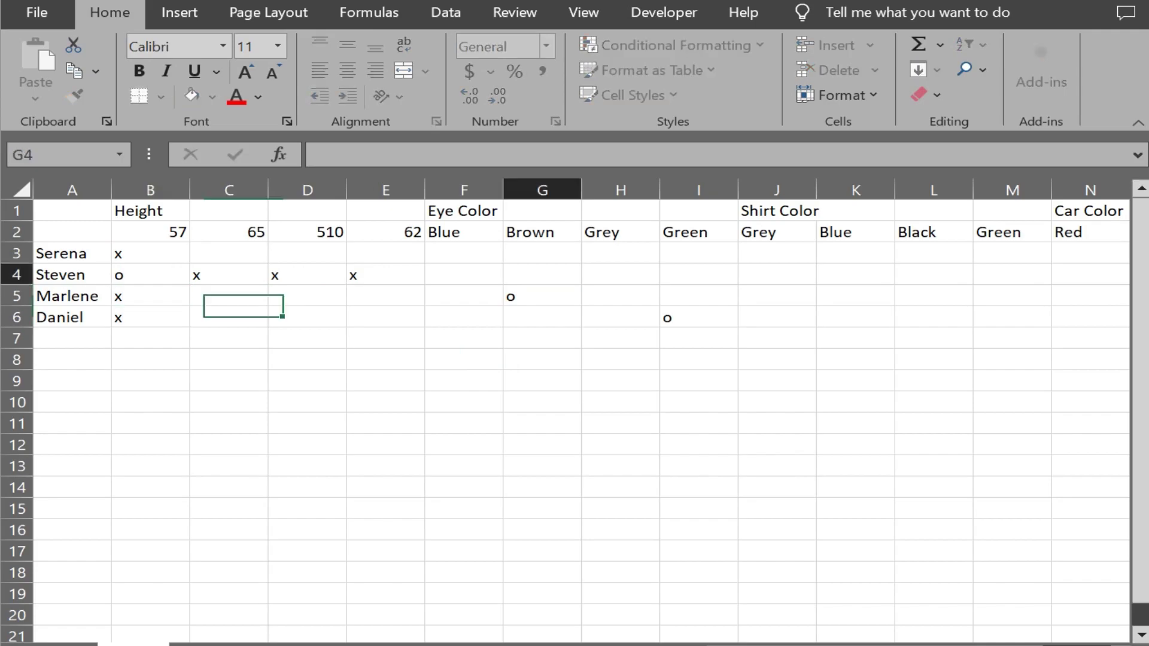
pyautogui.write('x')
pyautogui.press('Up')
pyautogui.write('x')
pyautogui.press('Down')
pyautogui.press('Down')
pyautogui.press('Left')
pyautogui.press('x')
pyautogui.press('Right')
pyautogui.press('Right')
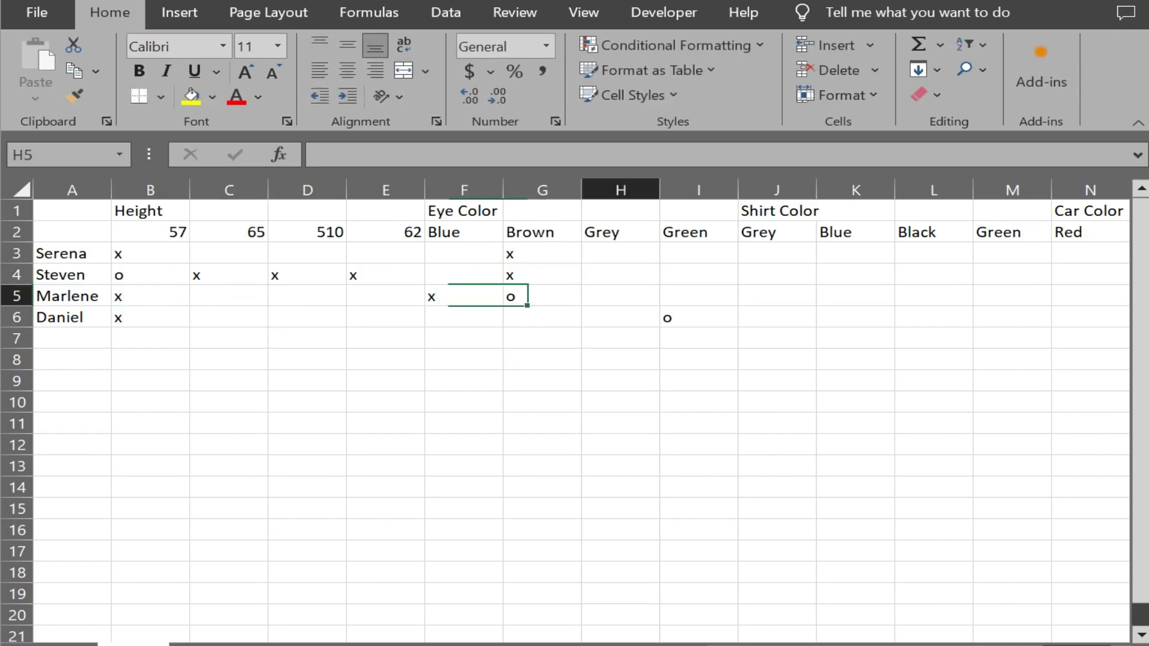
pyautogui.write('x')
pyautogui.press('Right')
pyautogui.write('x')
pyautogui.press('Down')
pyautogui.press('Left')
pyautogui.write('x')
pyautogui.press('Left')
pyautogui.write('x')
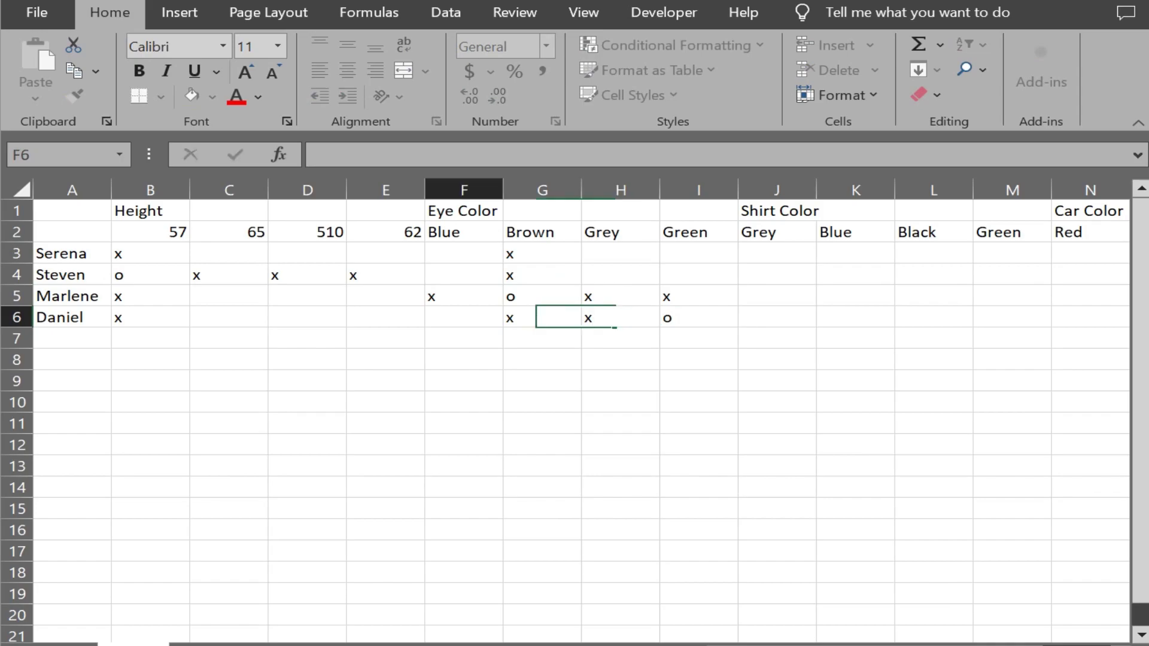
pyautogui.press('Up')
pyautogui.press('Up')
pyautogui.press('Right')
pyautogui.press('Right')
pyautogui.press('Right')
pyautogui.write('x')
pyautogui.press('Up')
pyautogui.write('x')
pyautogui.press('Down')
pyautogui.press('Down')
pyautogui.press('Down')
pyautogui.press('Left')
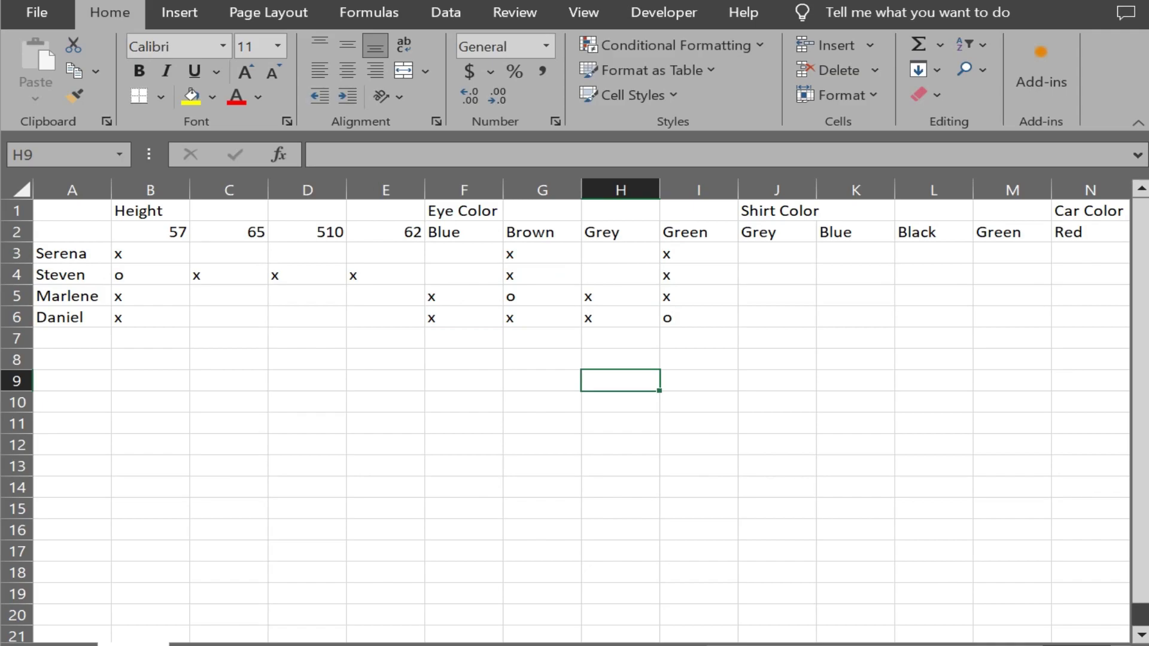
# Step: Clear the Green eye column I3:I6 and re-enter x in Marlene's cell I5
pyautogui.press('Right')
pyautogui.press('Up')
pyautogui.press('Up')
pyautogui.press('Up')
pyautogui.hotkey('shift', 'Up')
pyautogui.hotkey('shift', 'Up')
pyautogui.hotkey('shift', 'Up')
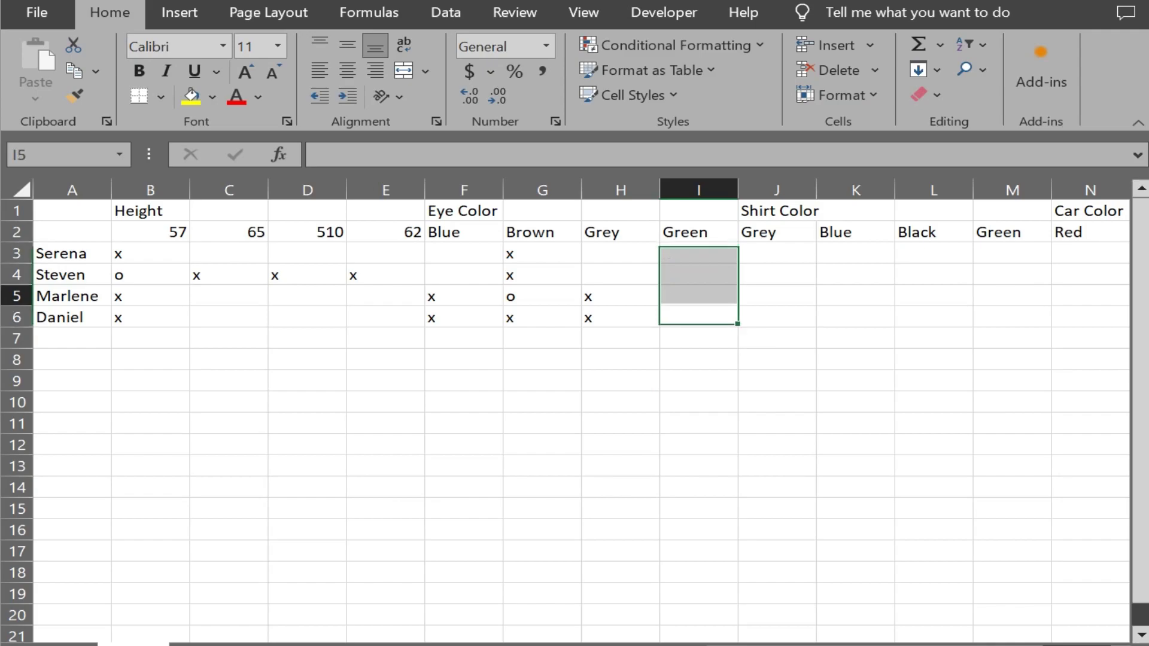
pyautogui.press('Delete')
pyautogui.press('Up')
pyautogui.press('F2')
pyautogui.write('x')
pyautogui.press('Return')
# Step: Clear Daniel's eye x's in F6:H6 and mark his Green shirt cell M6 with o
pyautogui.press('Left')
pyautogui.hotkey('shift', 'Left')
pyautogui.hotkey('shift', 'Left')
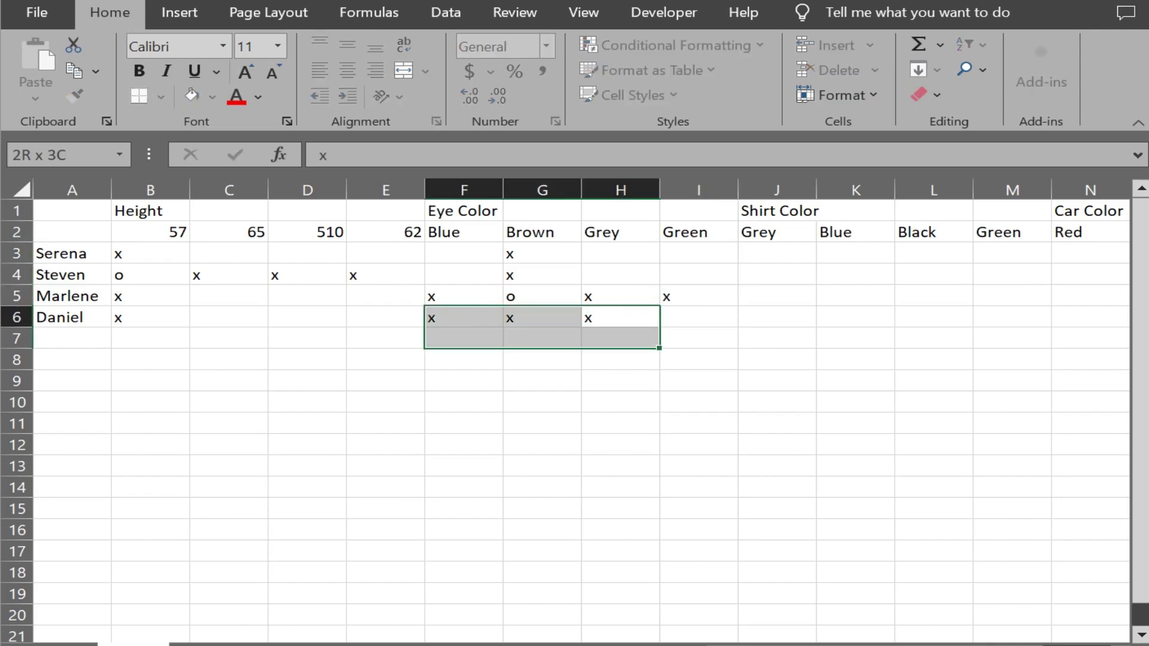
pyautogui.press('Delete')
pyautogui.press('Down')
pyautogui.press('Down')
pyautogui.press('Left')
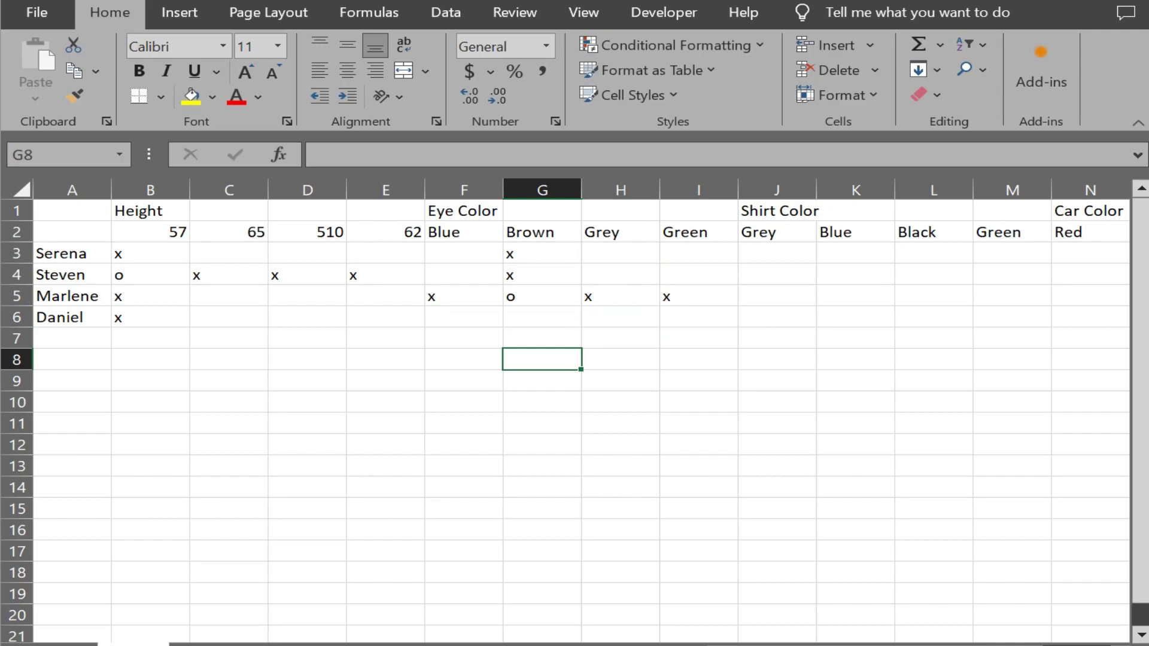
pyautogui.press('Right')
pyautogui.press('Right')
pyautogui.press('Right')
pyautogui.press('Up')
pyautogui.press('Up')
pyautogui.press('Up')
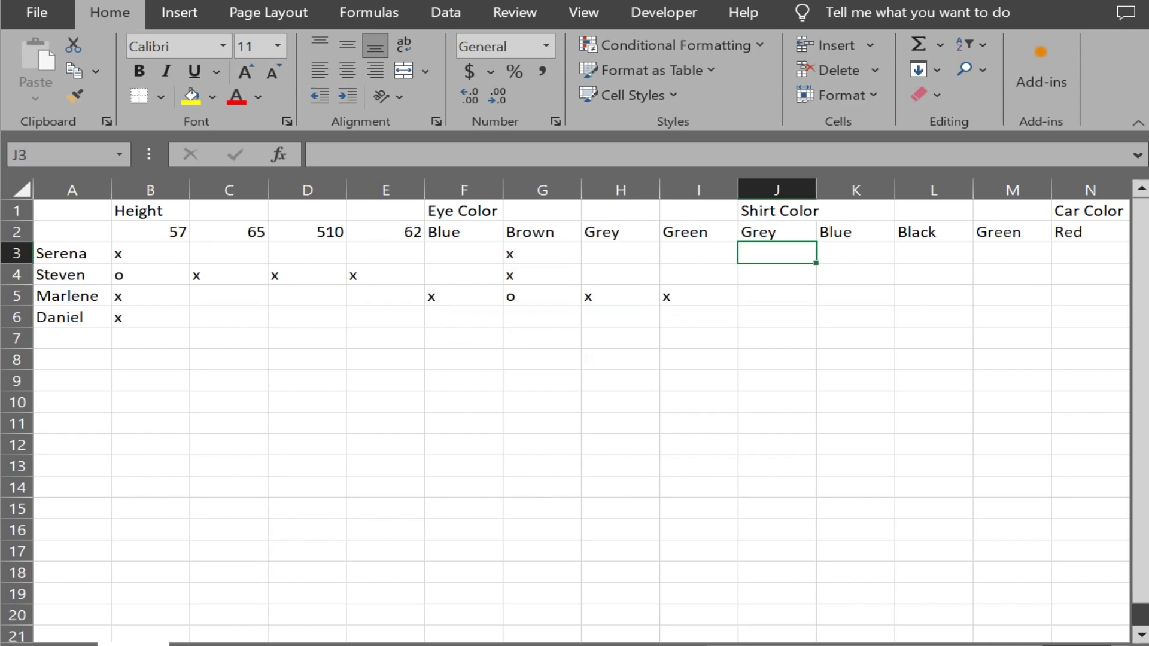
pyautogui.press('Right')
pyautogui.press('Right')
pyautogui.press('Right')
pyautogui.press('Down')
pyautogui.press('Down')
pyautogui.press('Down')
pyautogui.write('o')
pyautogui.press('Down')
pyautogui.press('Down')
pyautogui.press('Left')
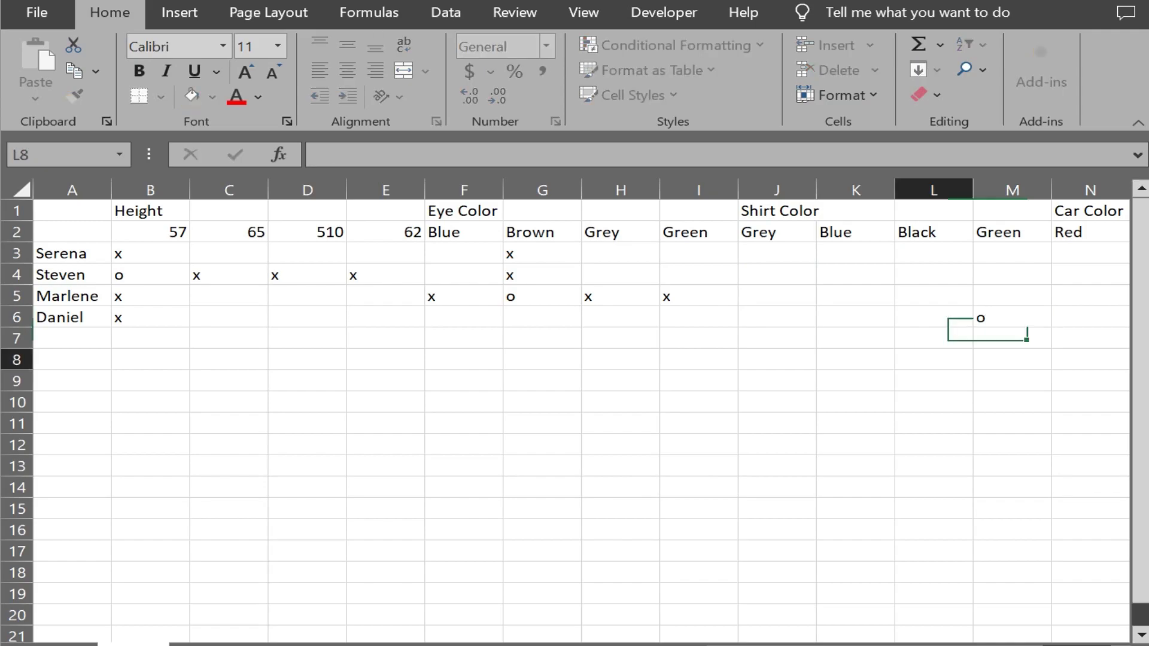
# Step: Frame B1:E6 with Thick Outside Borders, then repeat it with F4 on the other blocks
pyautogui.moveTo(150, 211); pyautogui.dragTo(386, 317)
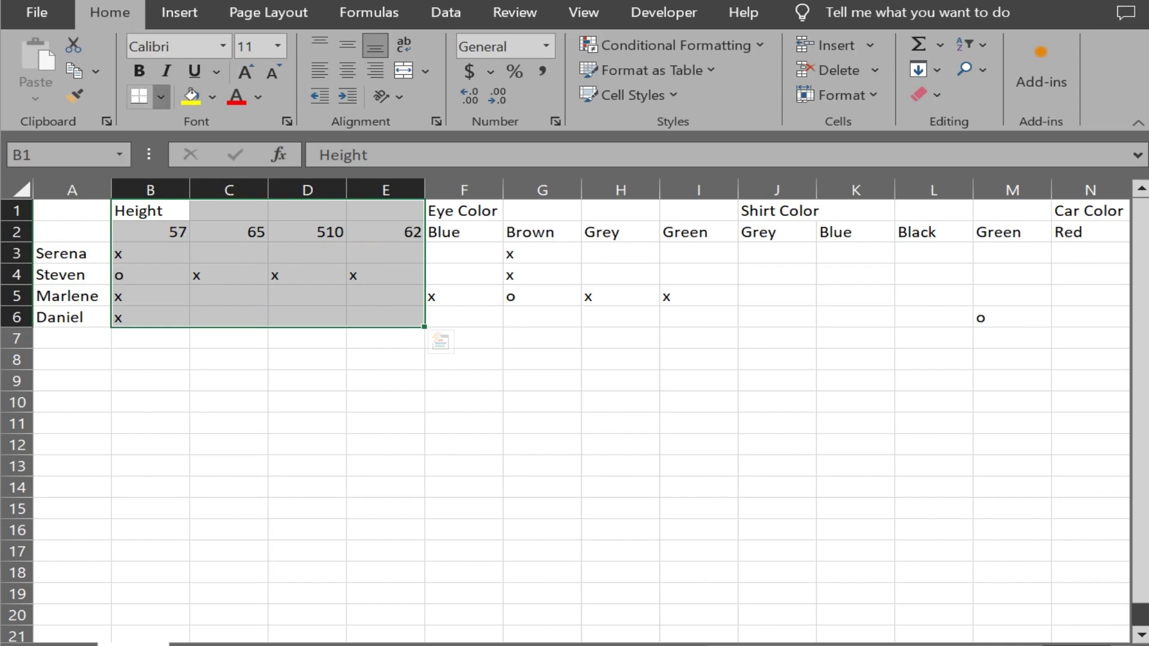
pyautogui.click(161, 95)
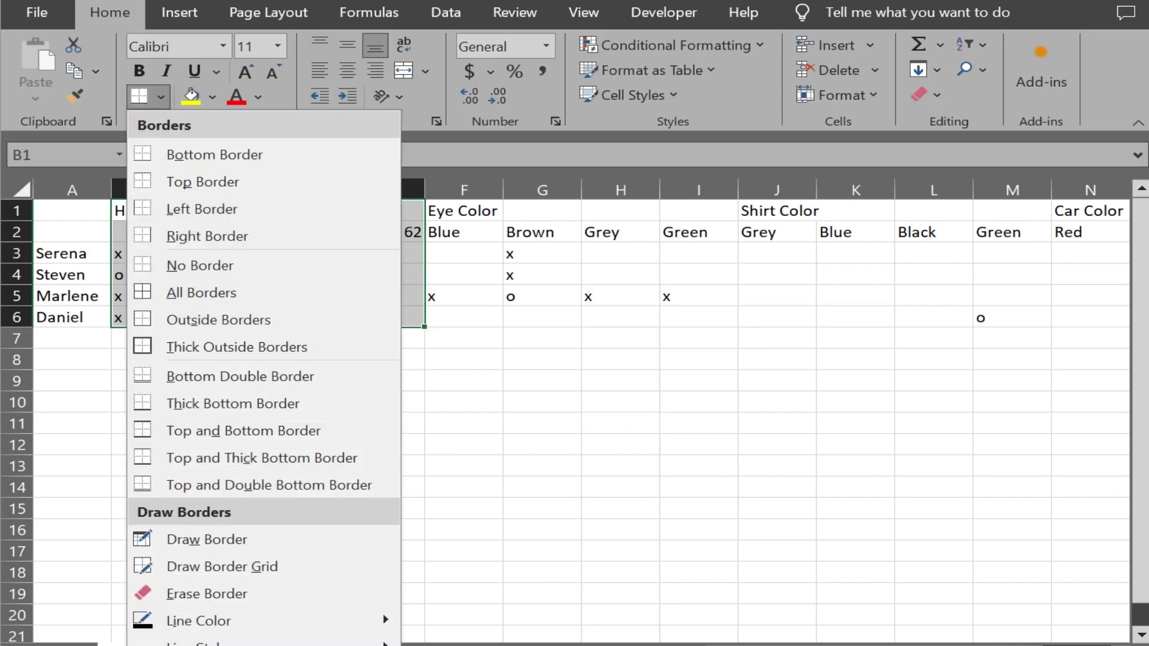
pyautogui.click(236, 347)
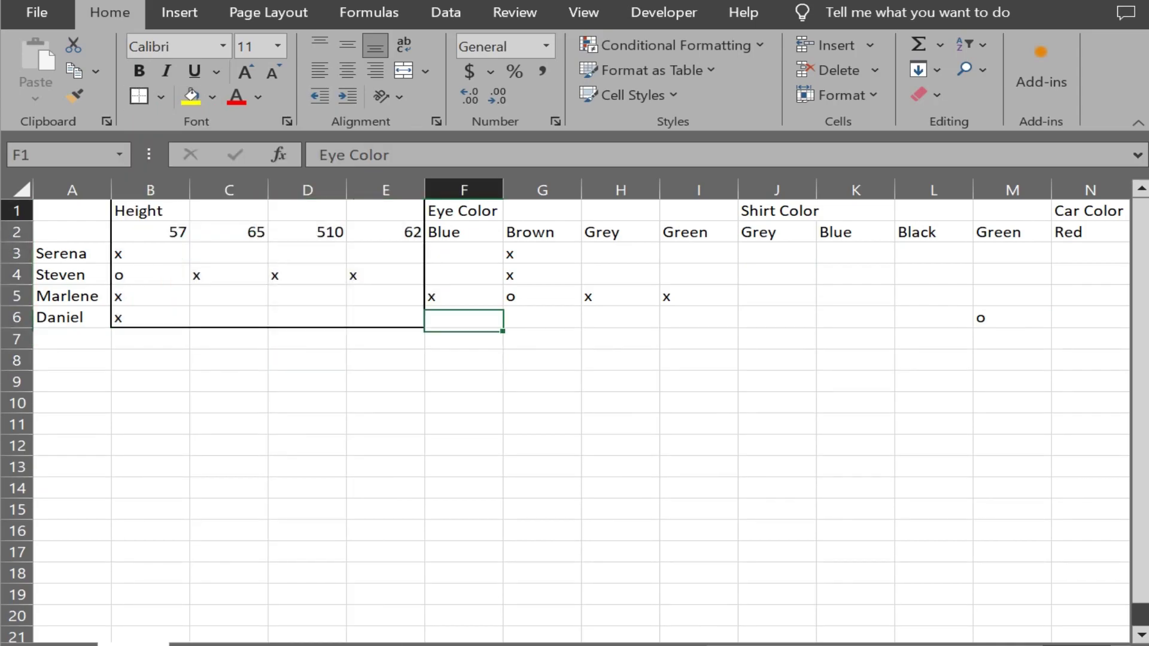
pyautogui.moveTo(464, 210); pyautogui.dragTo(700, 317)
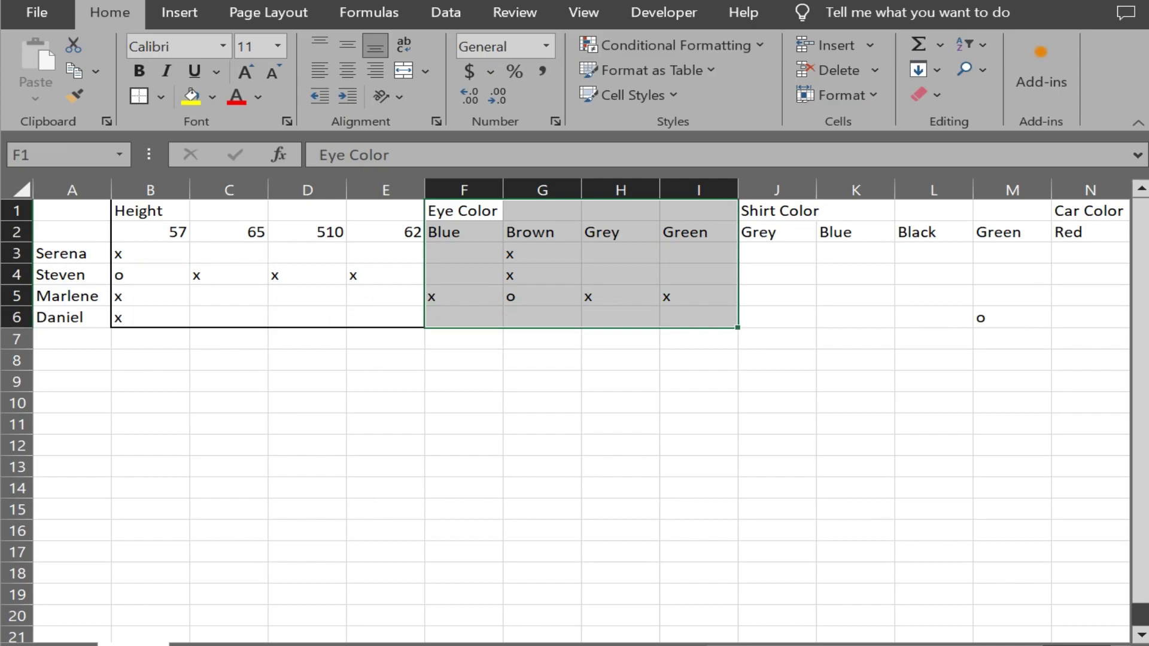
pyautogui.moveTo(777, 211); pyautogui.dragTo(1013, 317)
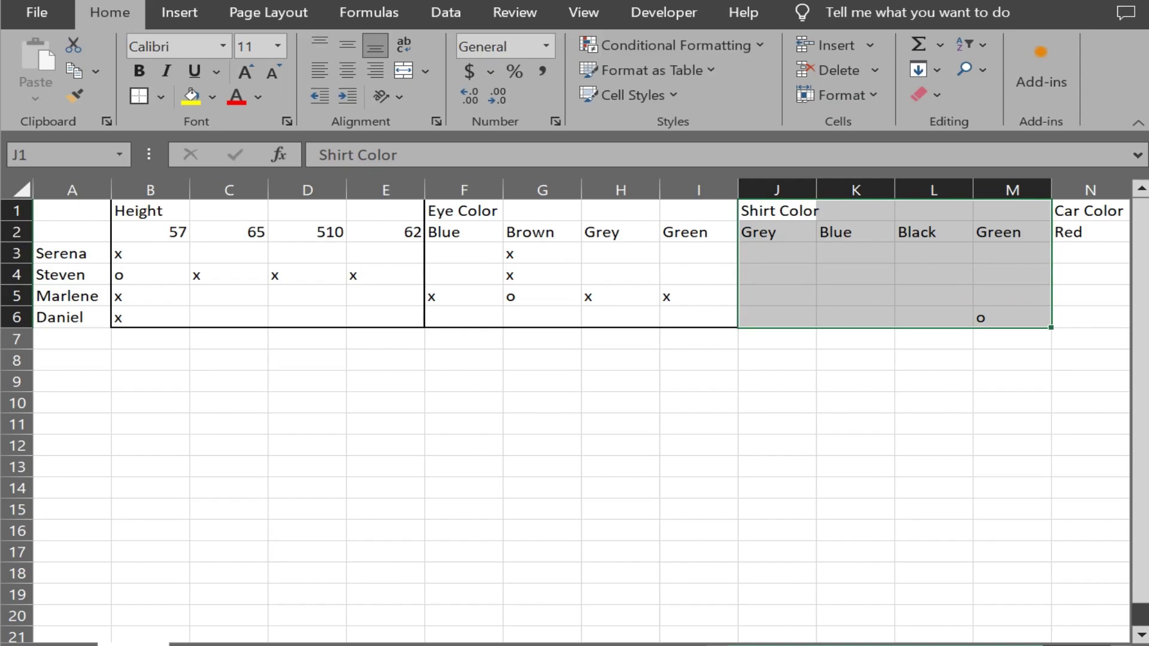
pyautogui.moveTo(781, 645); pyautogui.dragTo(808, 645)
pyautogui.press('F4')
pyautogui.moveTo(855, 210); pyautogui.dragTo(1092, 316)
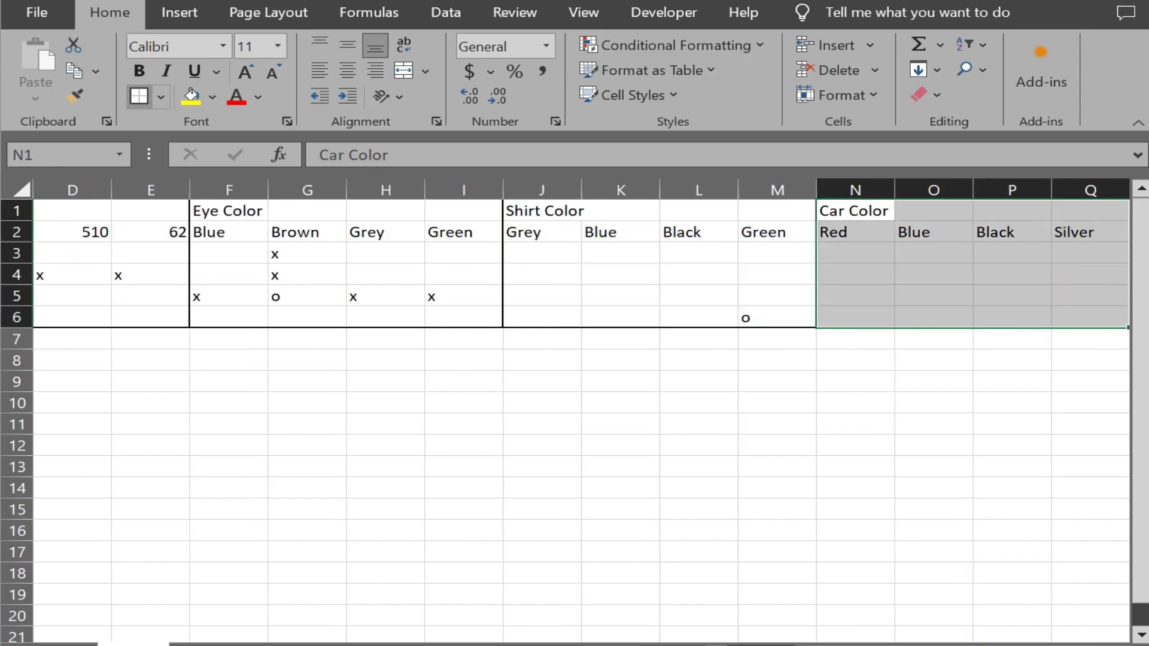
pyautogui.press('F4')
pyautogui.click(777, 530)
pyautogui.hscroll(-3, 575, 404)
# Step: Enter x in Daniel's G6, J6, K6, L6 and in Green shirt cells M5, M4, M3
pyautogui.click(777, 317)
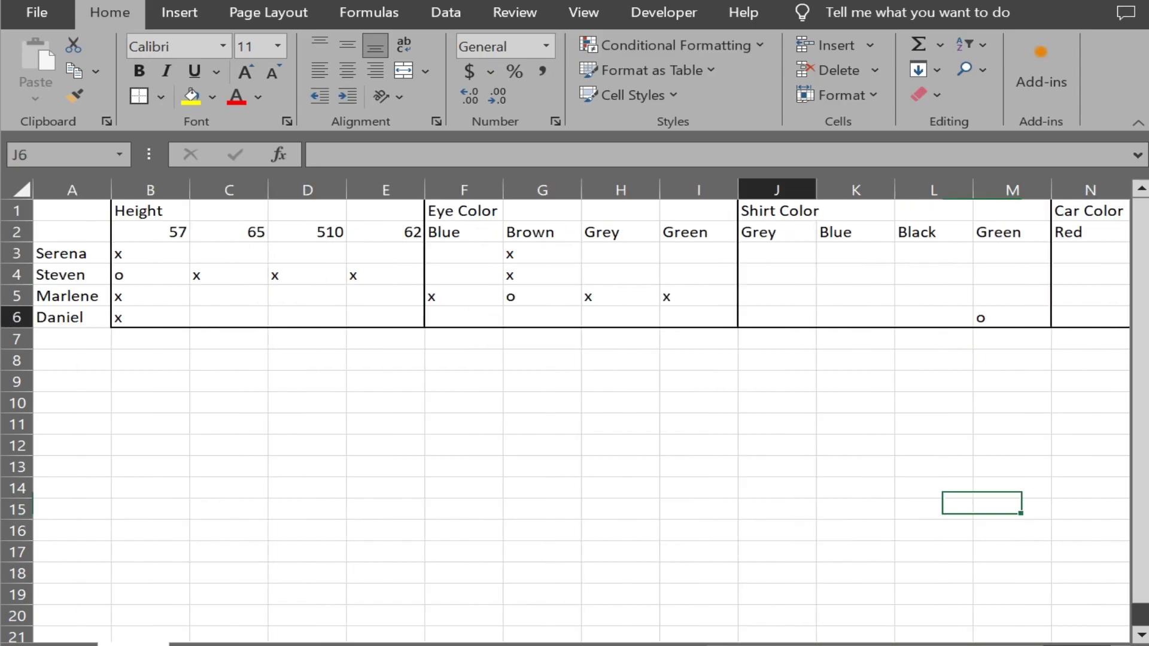
pyautogui.write('x')
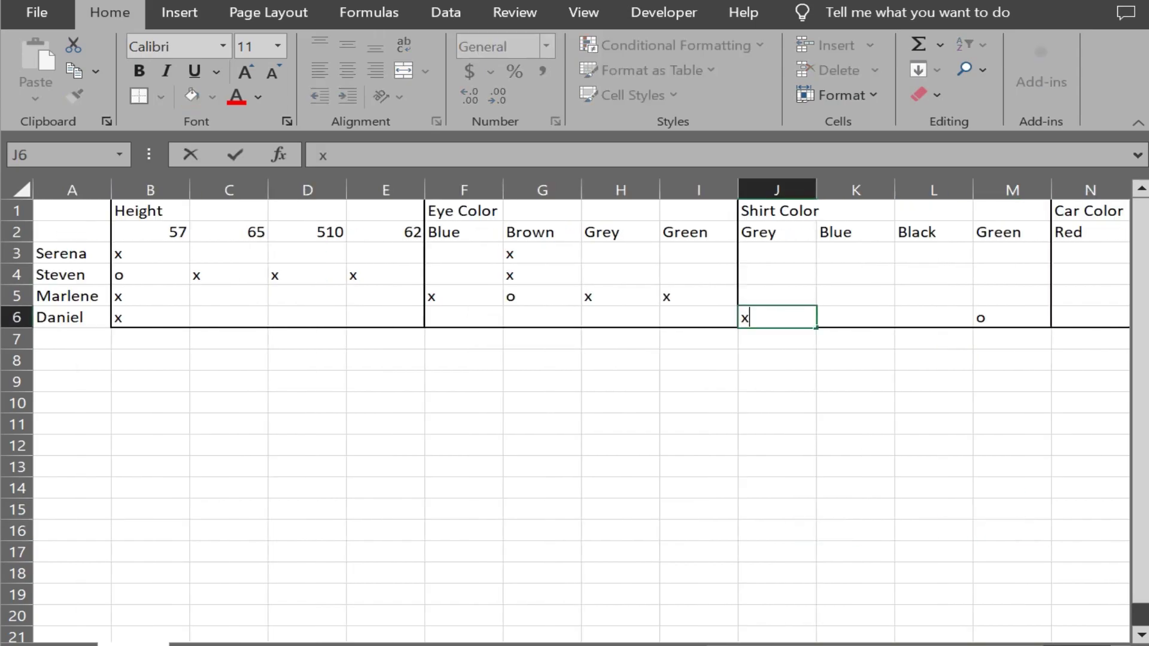
pyautogui.press('Left')
pyautogui.press('Left')
pyautogui.press('Left')
pyautogui.write('x')
pyautogui.press('Right')
pyautogui.press('Right')
pyautogui.press('Right')
pyautogui.write('x')
pyautogui.press('Right')
pyautogui.press('Right')
pyautogui.press('Up')
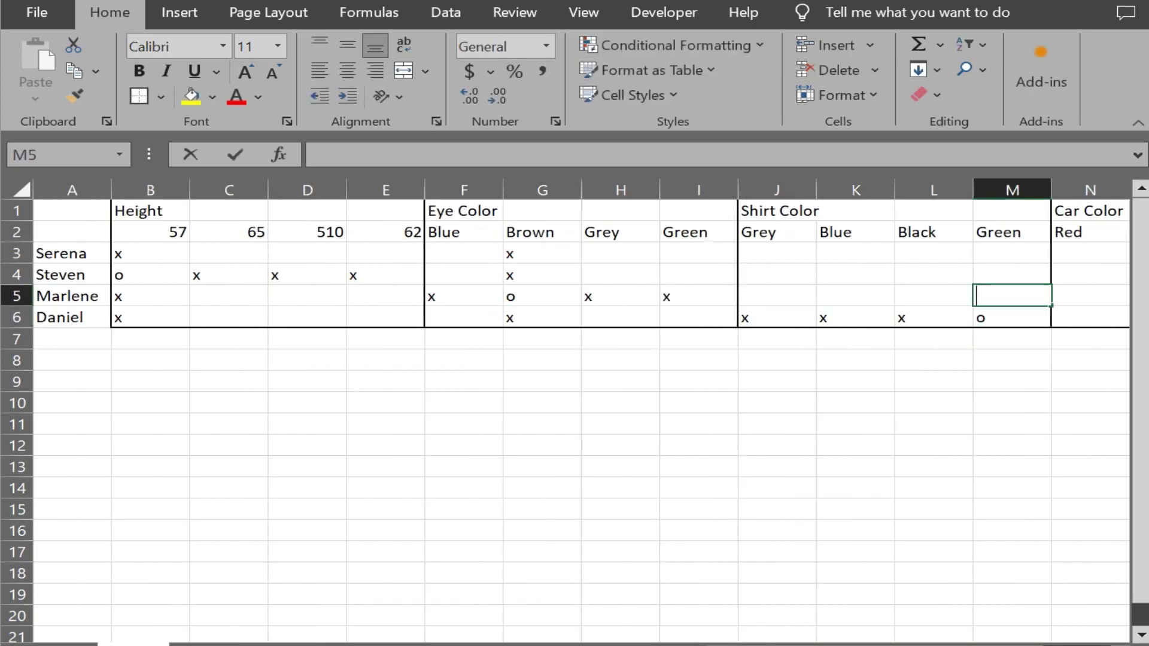
pyautogui.write('x')
pyautogui.press('Up')
pyautogui.write('x')
pyautogui.press('Up')
pyautogui.write('x')
pyautogui.hscroll(3, 575, 404)
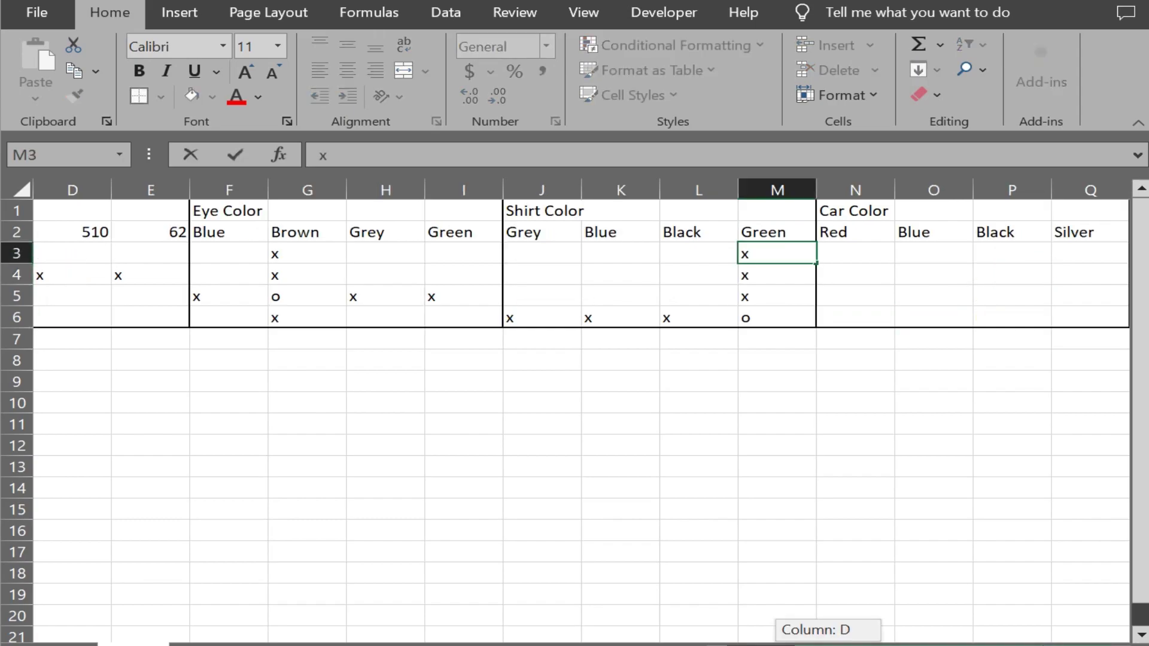
pyautogui.hscroll(-3, 575, 404)
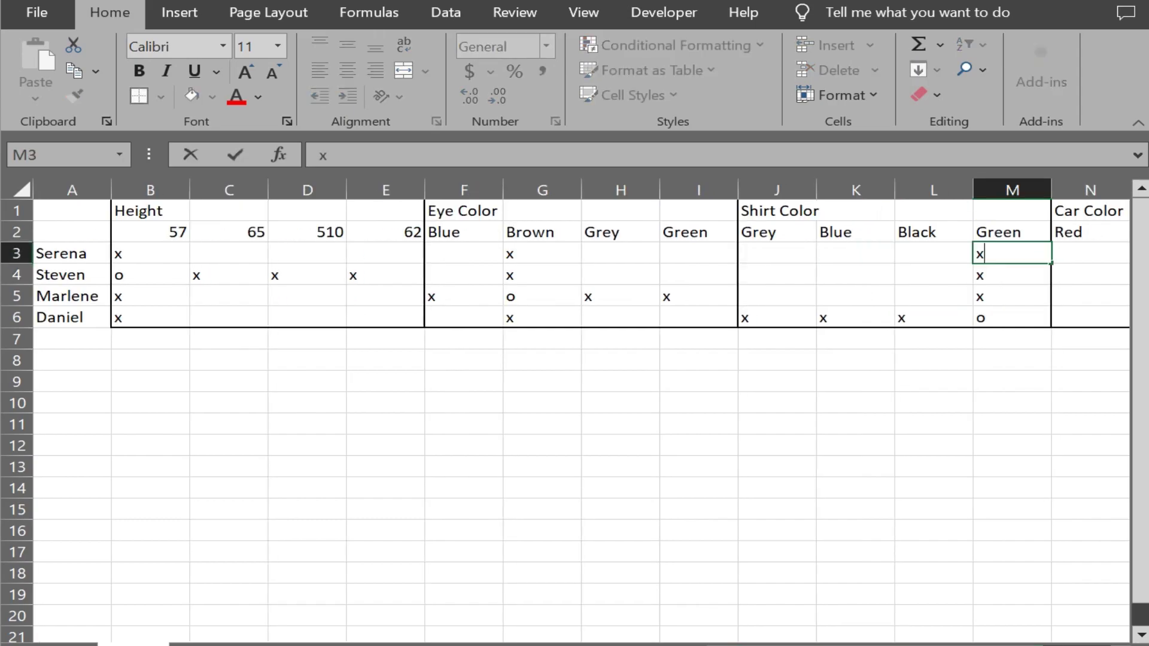
pyautogui.click(387, 489)
pyautogui.click(307, 360)
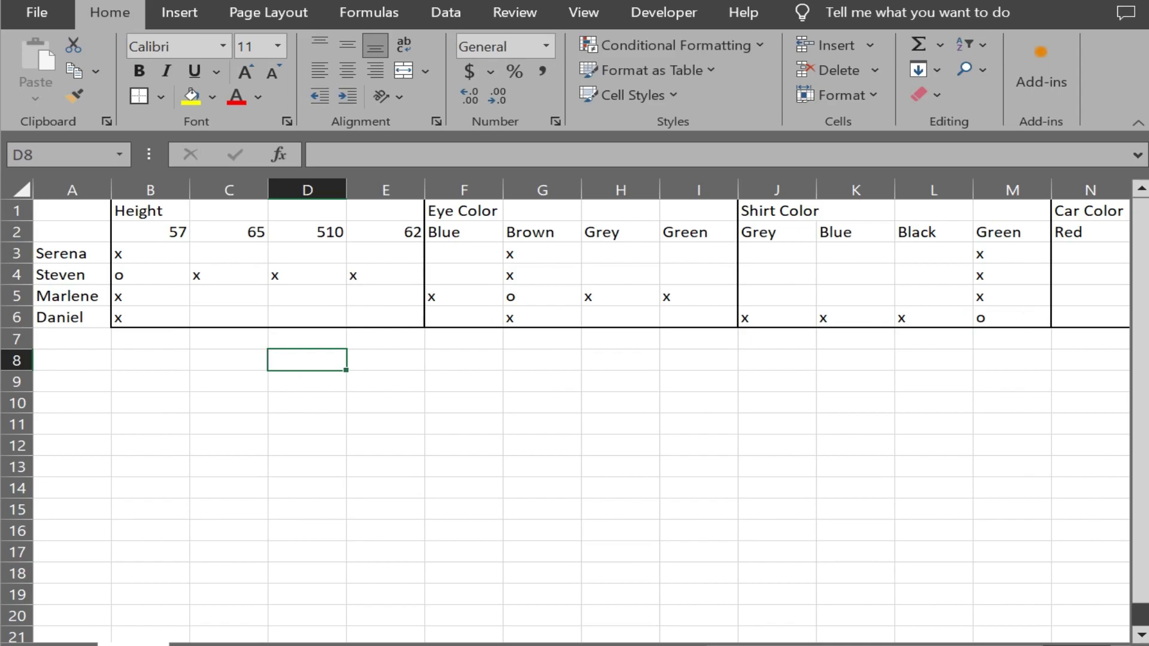
# Step: Change the 510 height heading in D2 to '510 - KS'
pyautogui.press('Up')
pyautogui.press('Up')
pyautogui.press('Up')
pyautogui.press('F2')
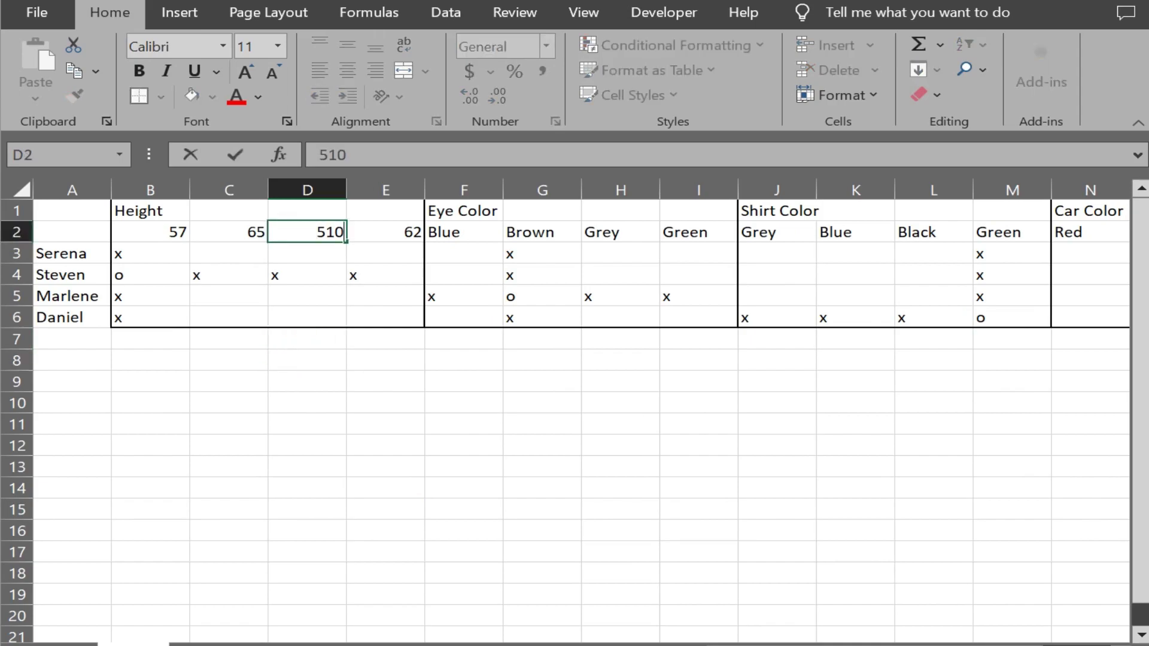
pyautogui.write('- BS')
pyautogui.write('laS')
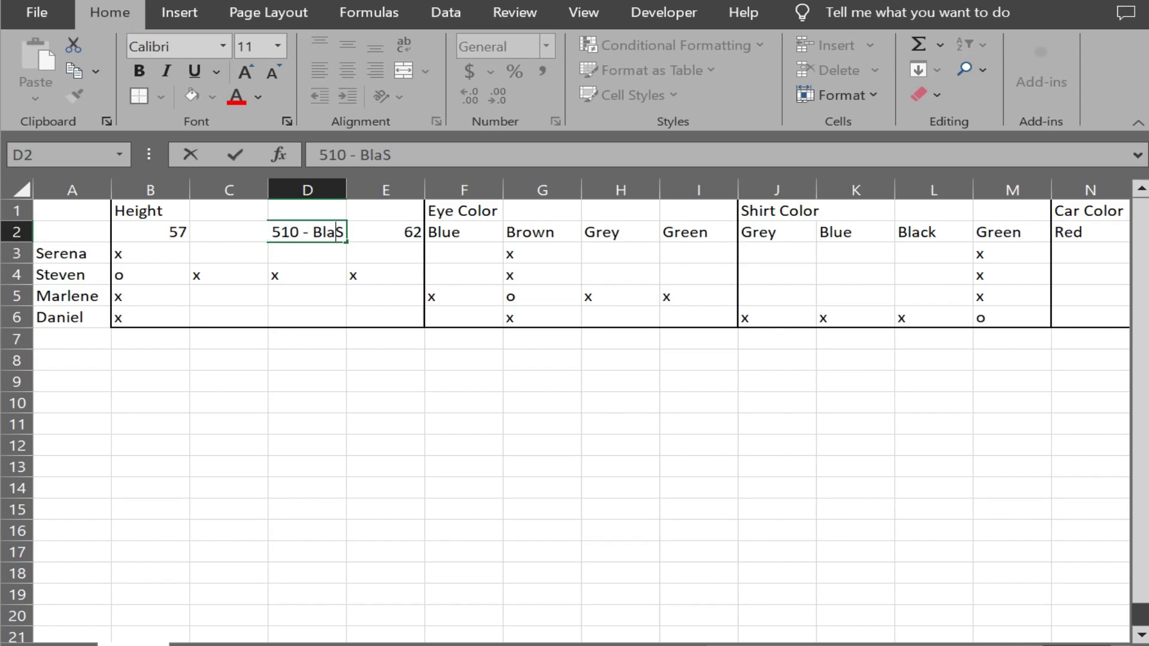
pyautogui.click(385, 338)
pyautogui.write('65')
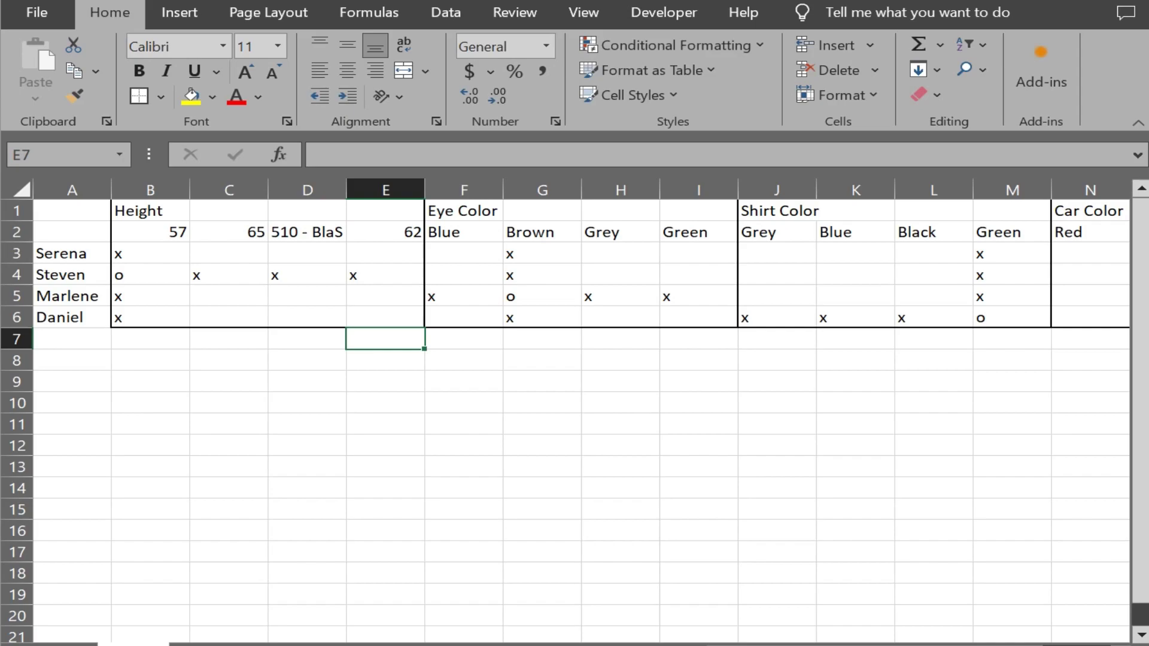
pyautogui.doubleClick(337, 231)
pyautogui.press('BackSpace')
pyautogui.press('BackSpace')
pyautogui.press('BackSpace')
pyautogui.write('K')
pyautogui.click(621, 424)
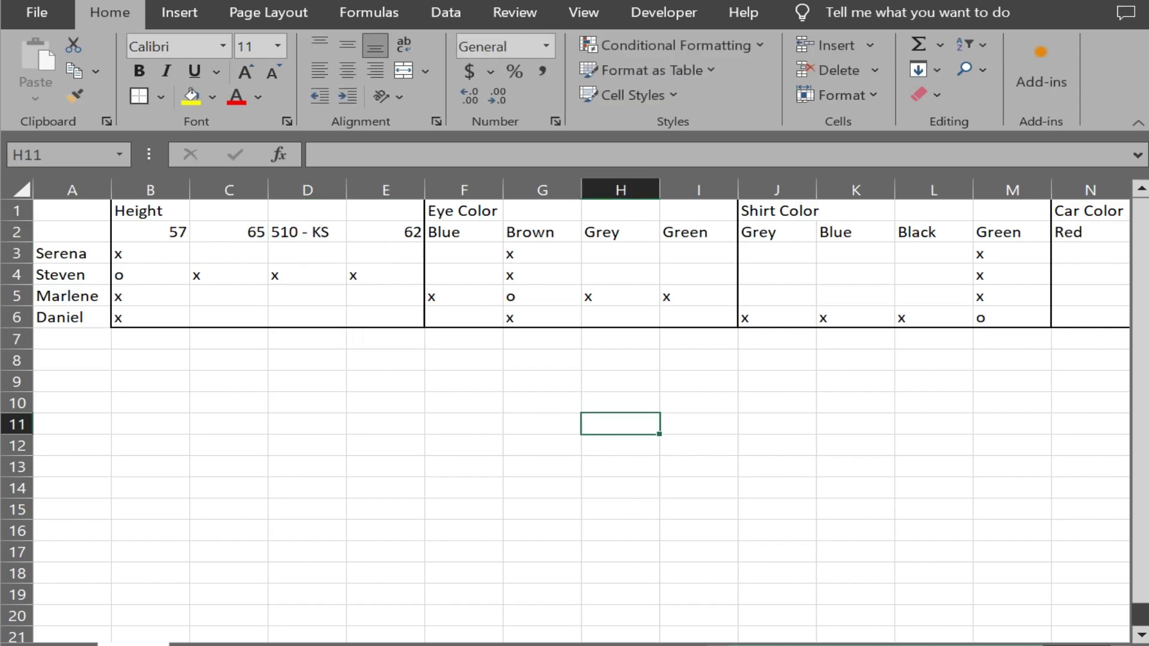
pyautogui.hscroll(2, 582, 413)
# Step: Rename L2 to 'Black - 510' and autofit column L to fit it
pyautogui.press('F2')
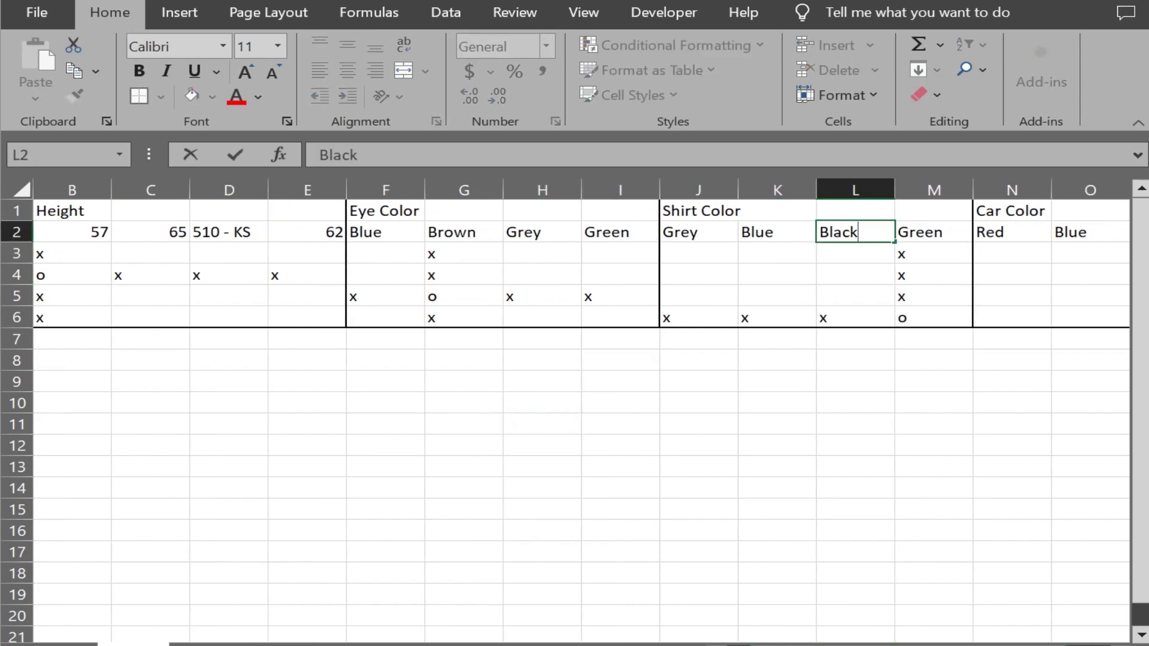
pyautogui.write(' - 510')
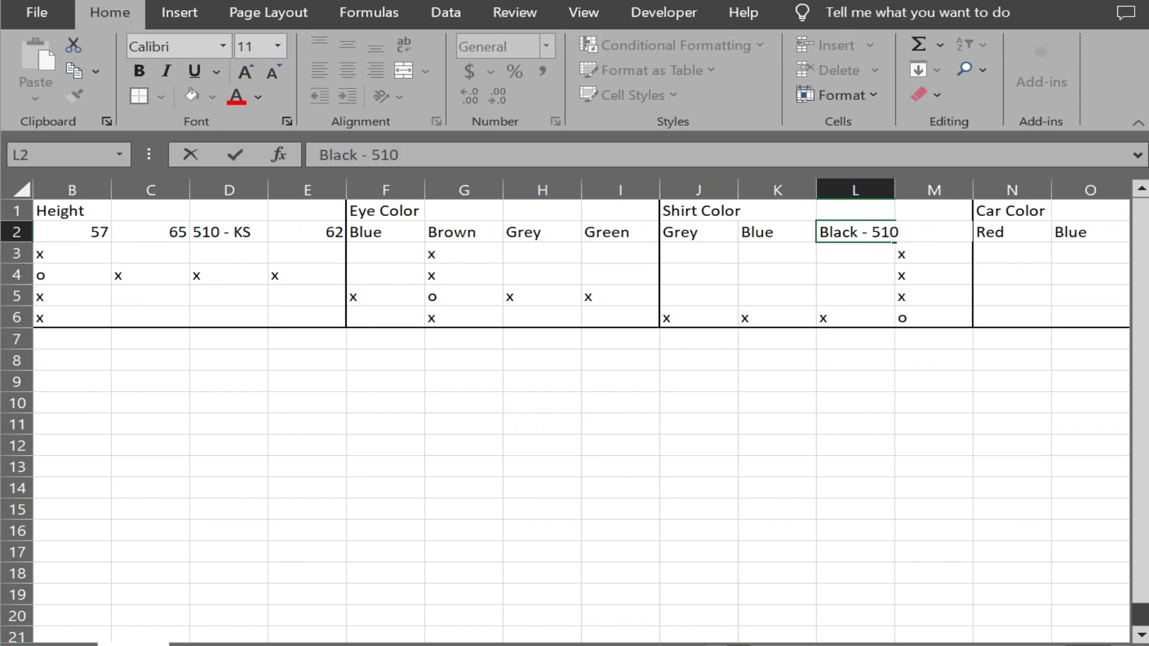
pyautogui.click(934, 446)
pyautogui.doubleClick(895, 190)
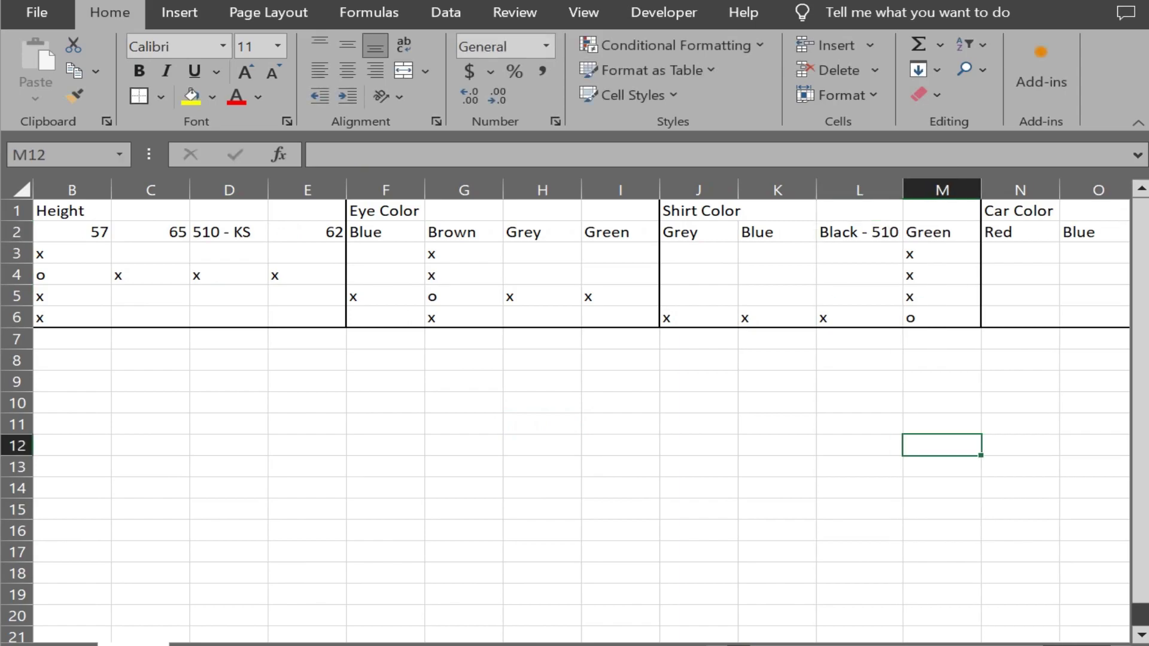
pyautogui.hscroll(-1, 582, 412)
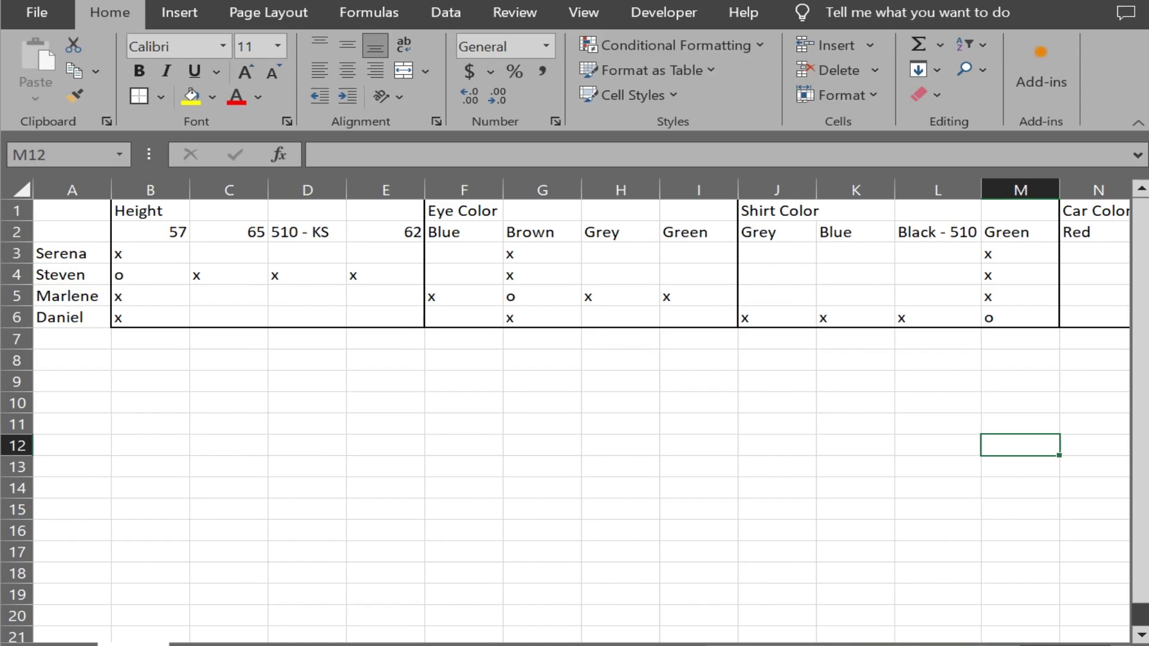
# Step: Cross out Daniel under the 510 height and rename the Blue eye heading 'Blue - RC'
pyautogui.click(307, 317)
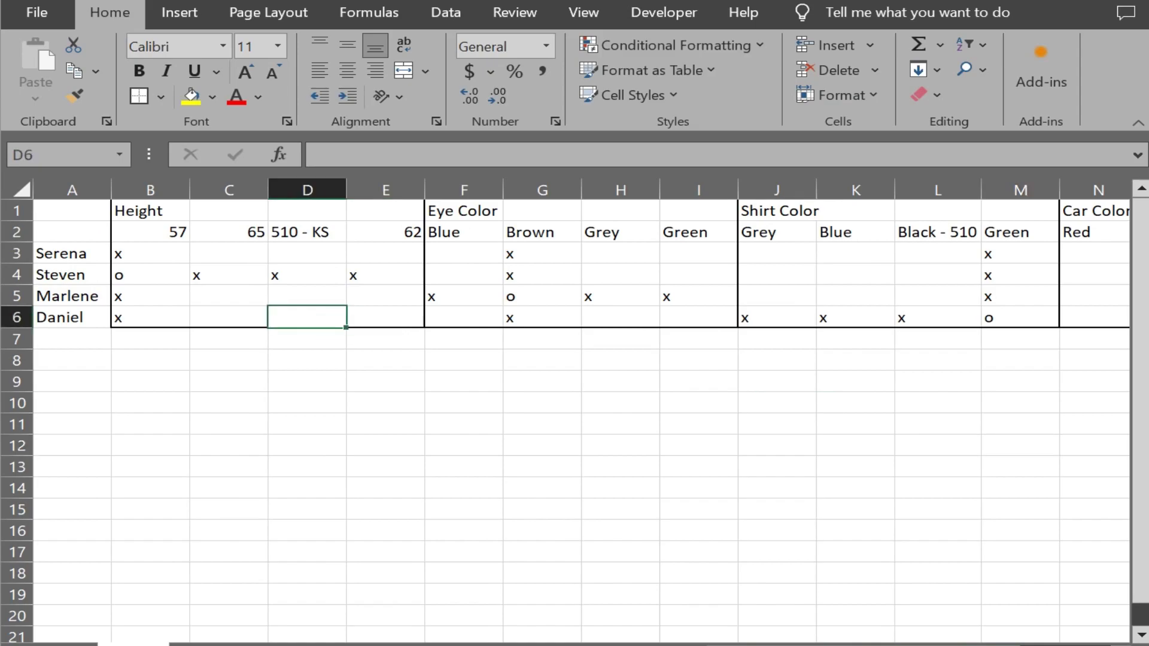
pyautogui.write('x')
pyautogui.click(307, 424)
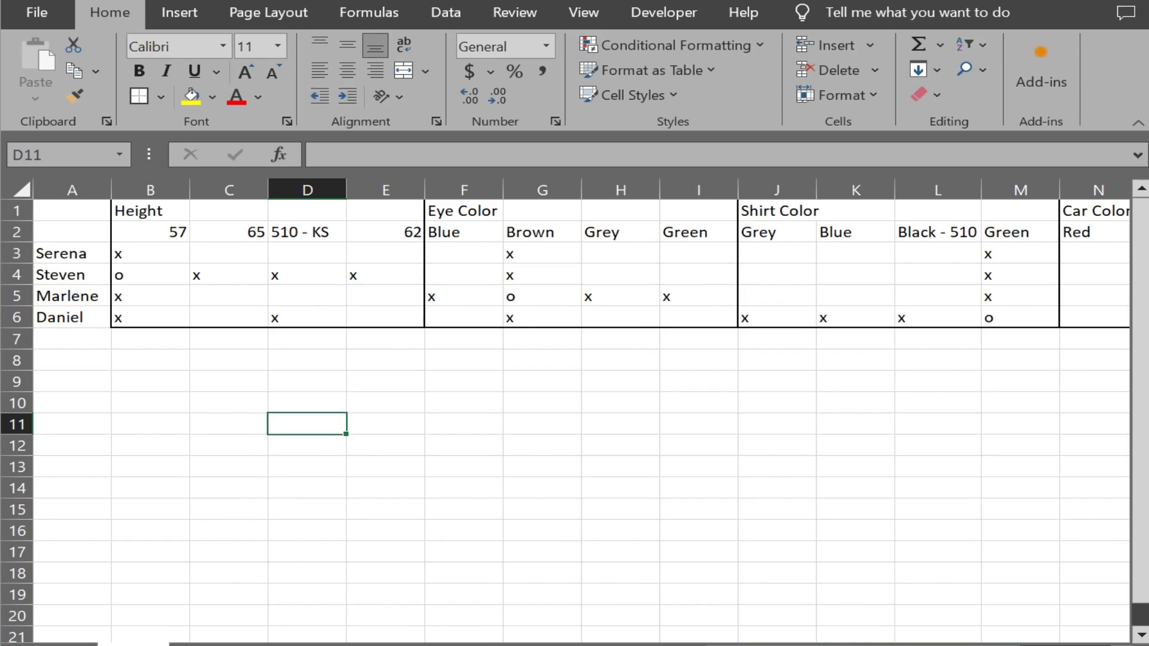
pyautogui.click(464, 232)
pyautogui.doubleClick(464, 231)
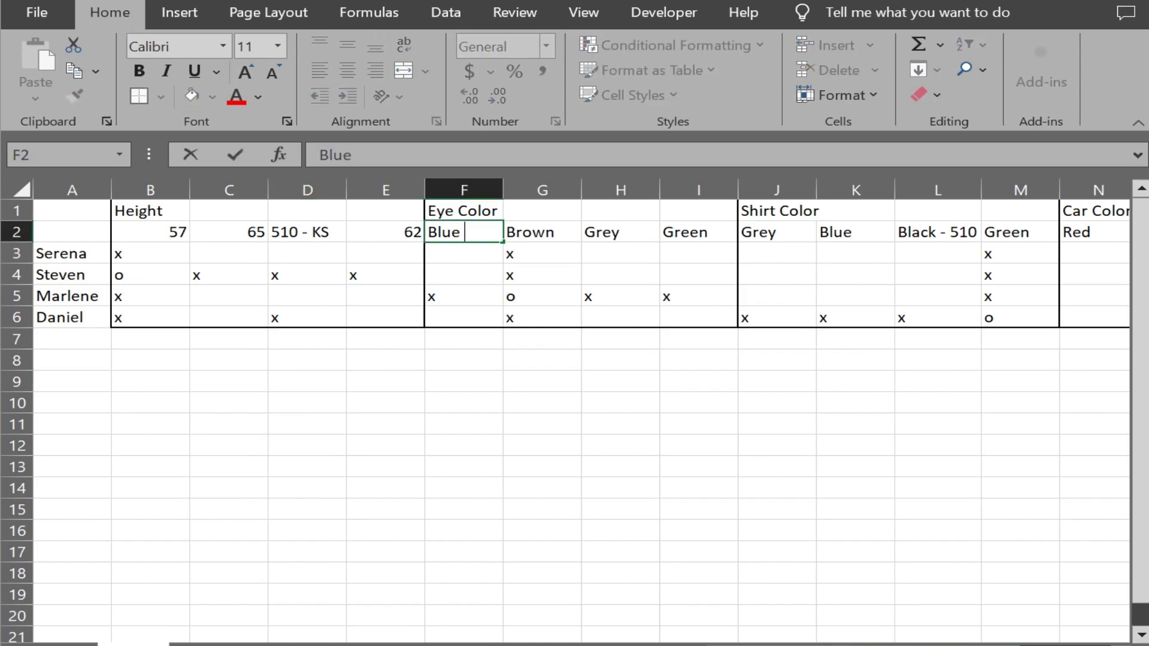
pyautogui.write('- RC')
pyautogui.click(541, 381)
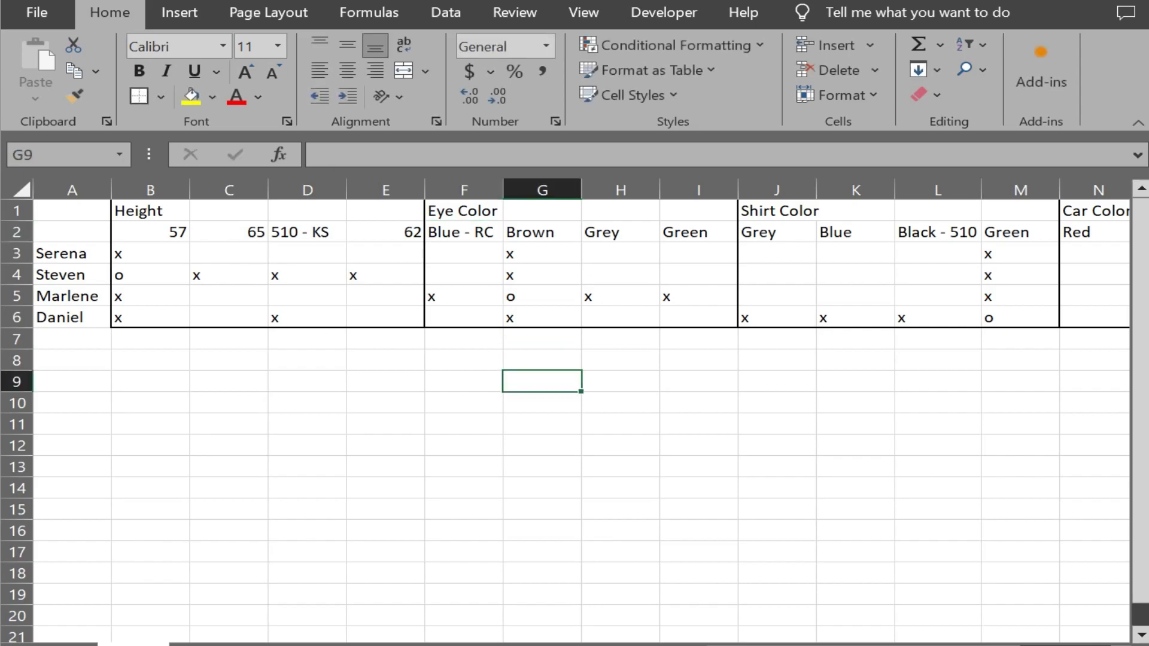
pyautogui.click(463, 296)
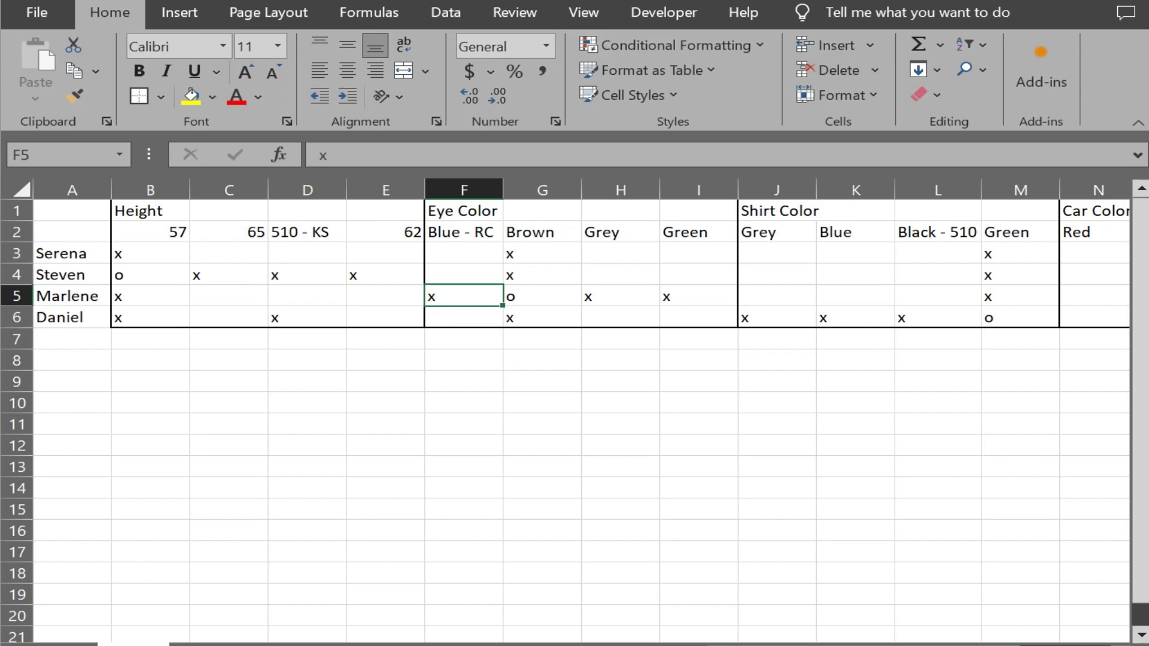
pyautogui.hscroll(4, 718, 611)
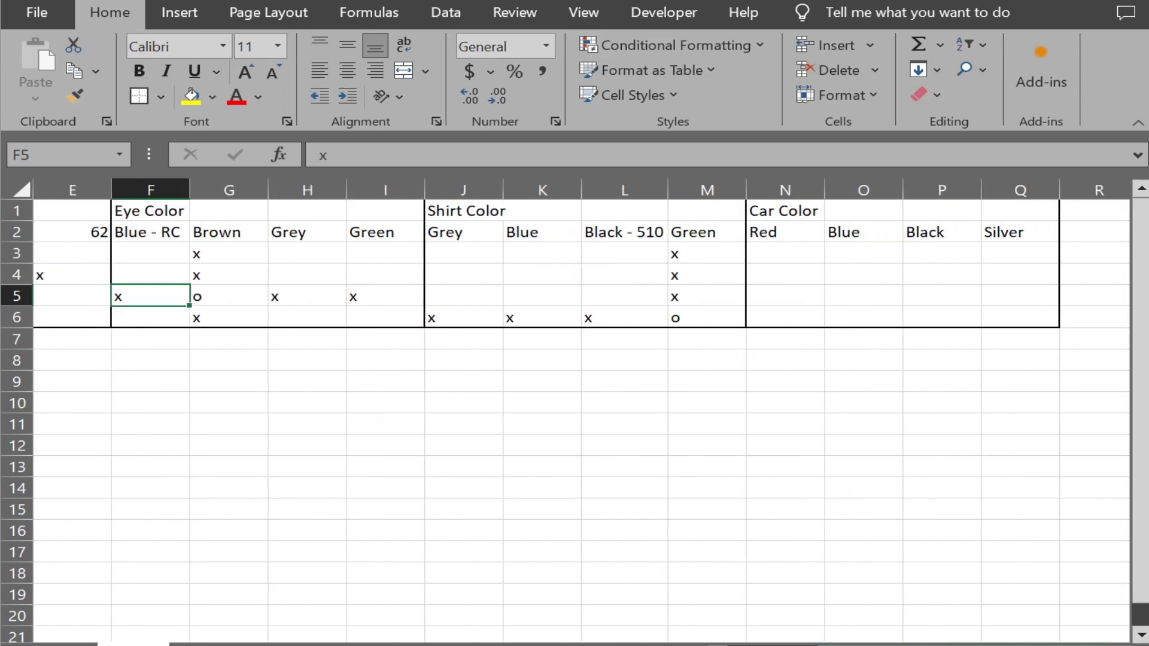
# Step: Rename the Red car heading 'Red - BE' and enter x for Marlene in N5
pyautogui.click(785, 231)
pyautogui.press('F2')
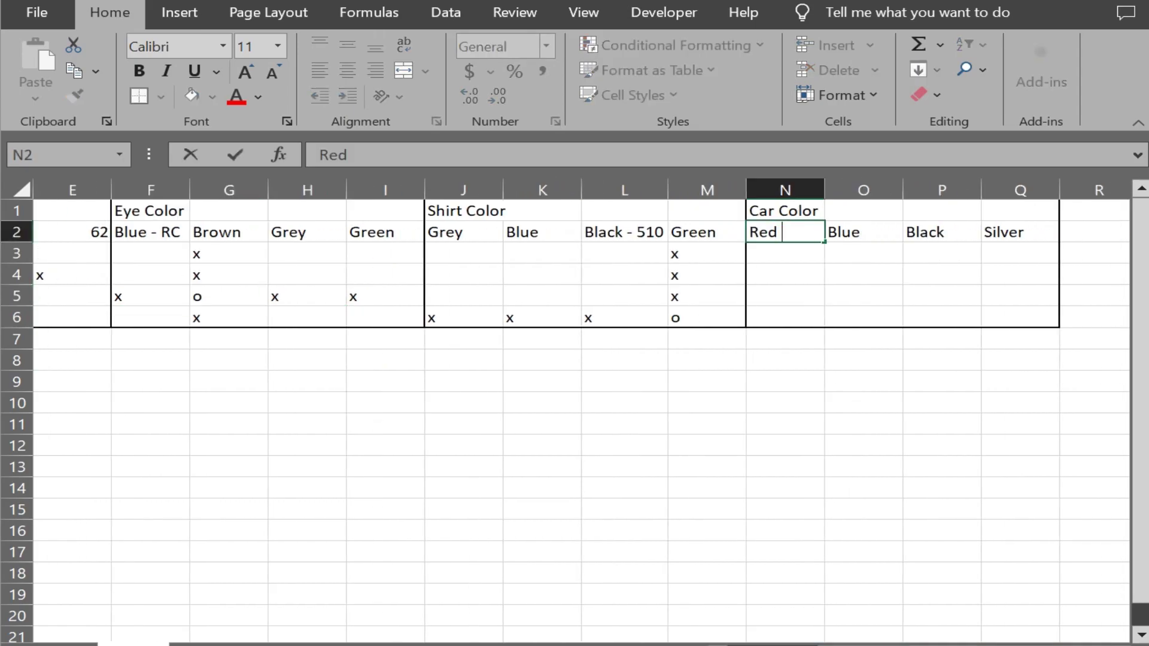
pyautogui.write('- BE')
pyautogui.click(863, 402)
pyautogui.hscroll(-4, 575, 404)
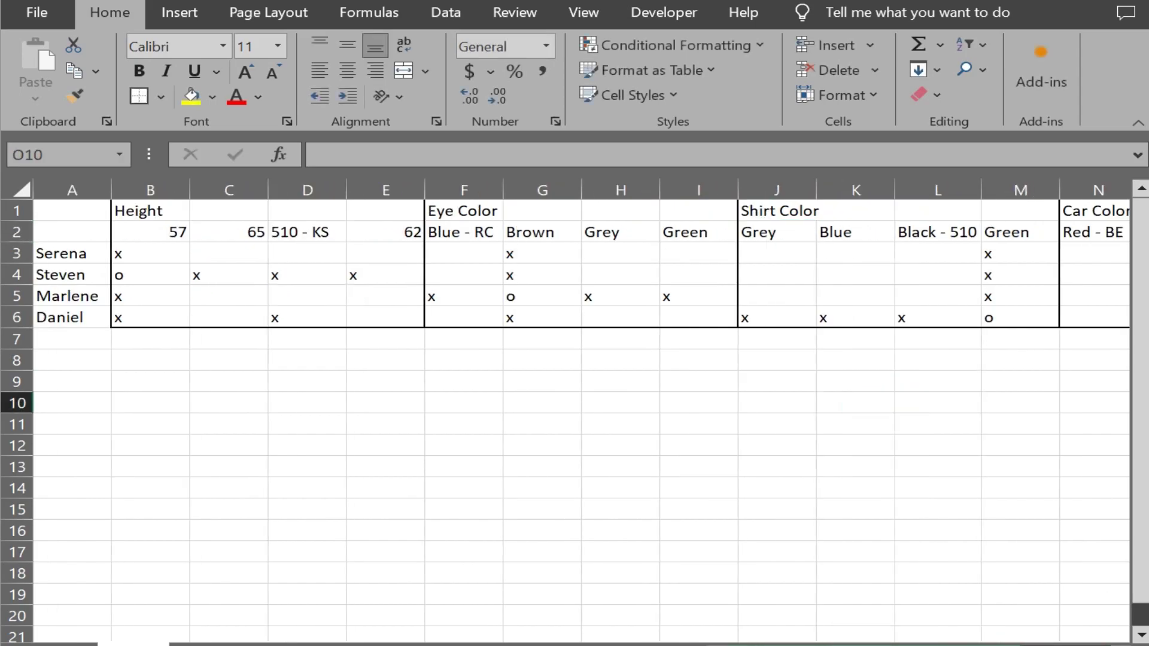
pyautogui.click(463, 297)
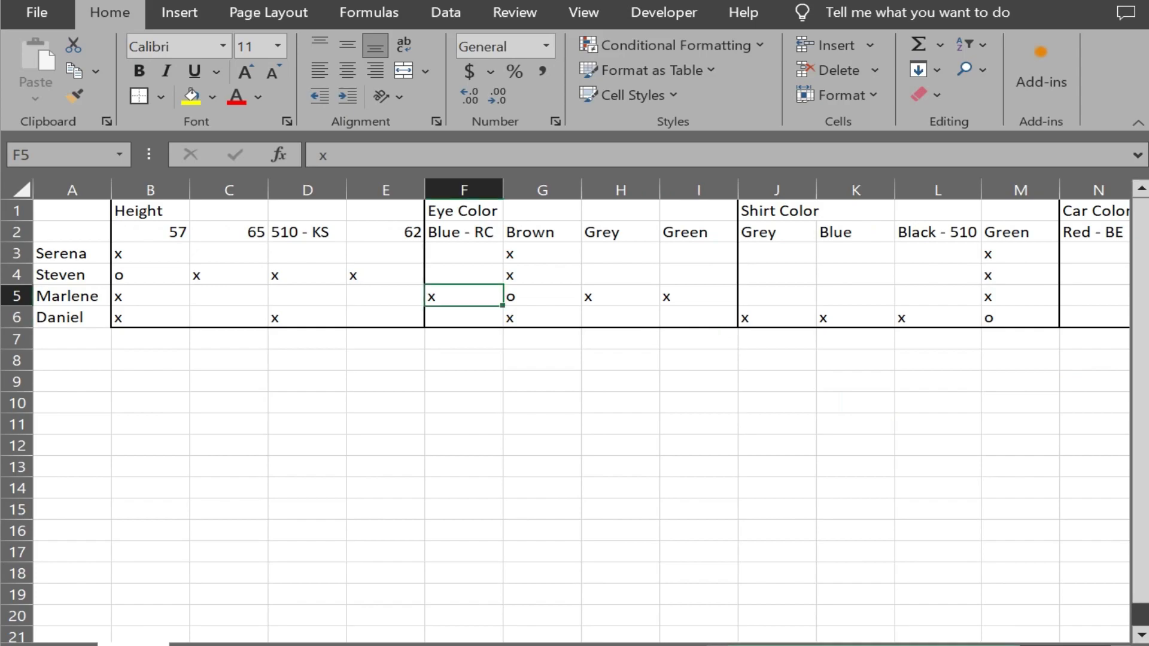
pyautogui.hscroll(1, 574, 404)
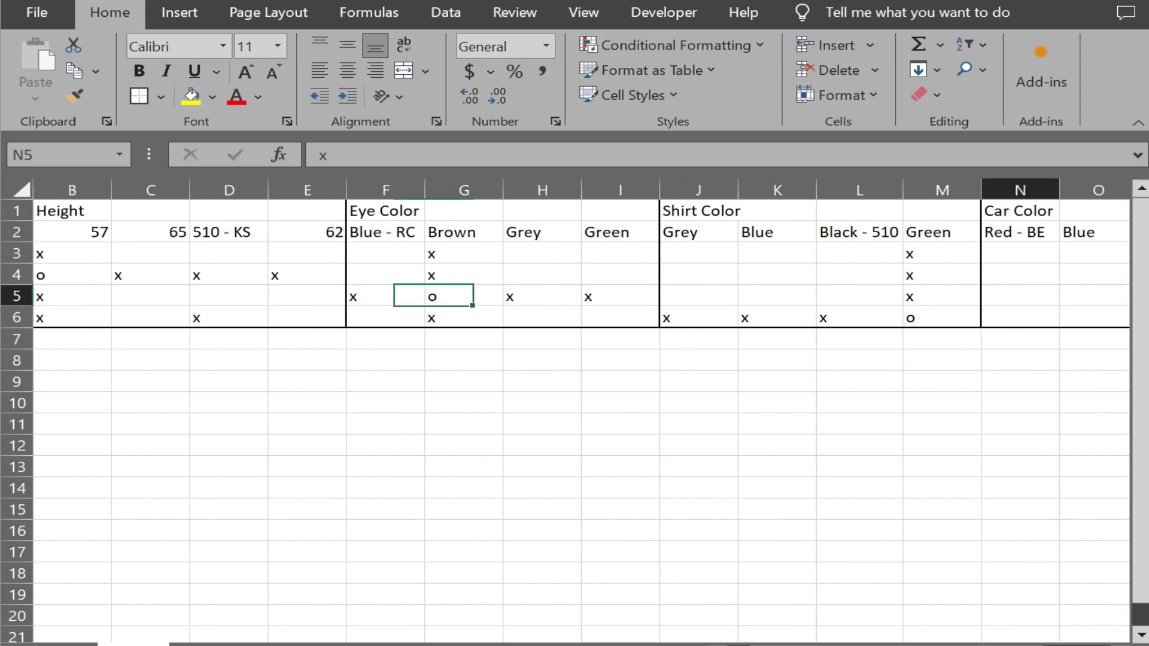
pyautogui.write('x')
pyautogui.click(1020, 446)
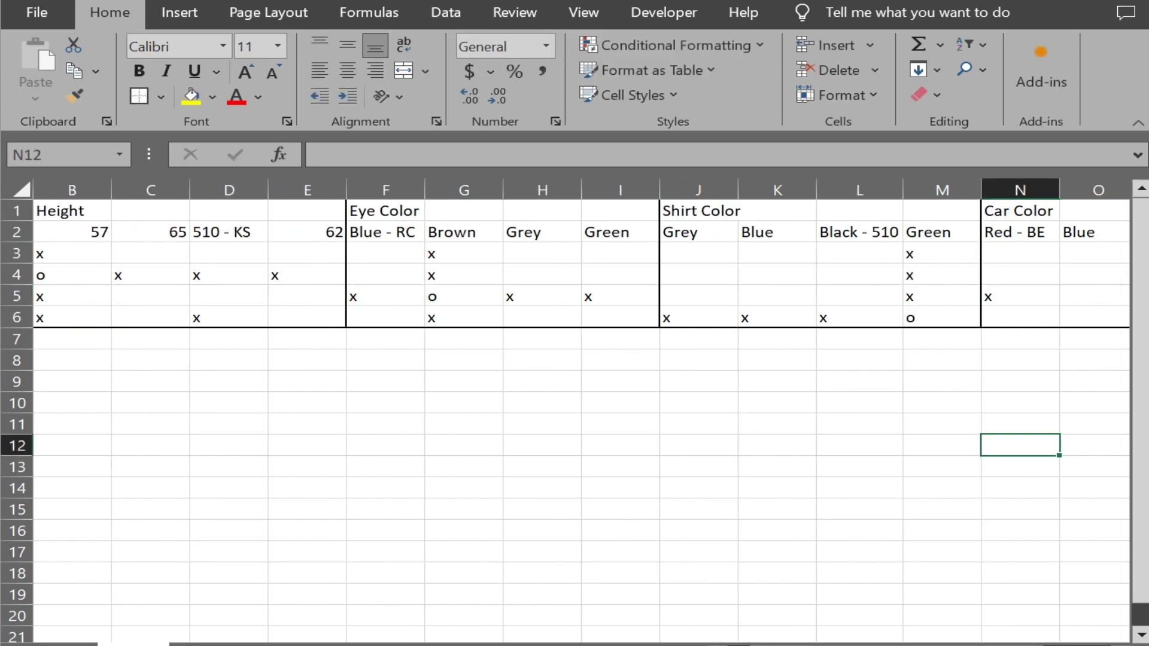
pyautogui.hscroll(-1, 575, 404)
pyautogui.click(541, 446)
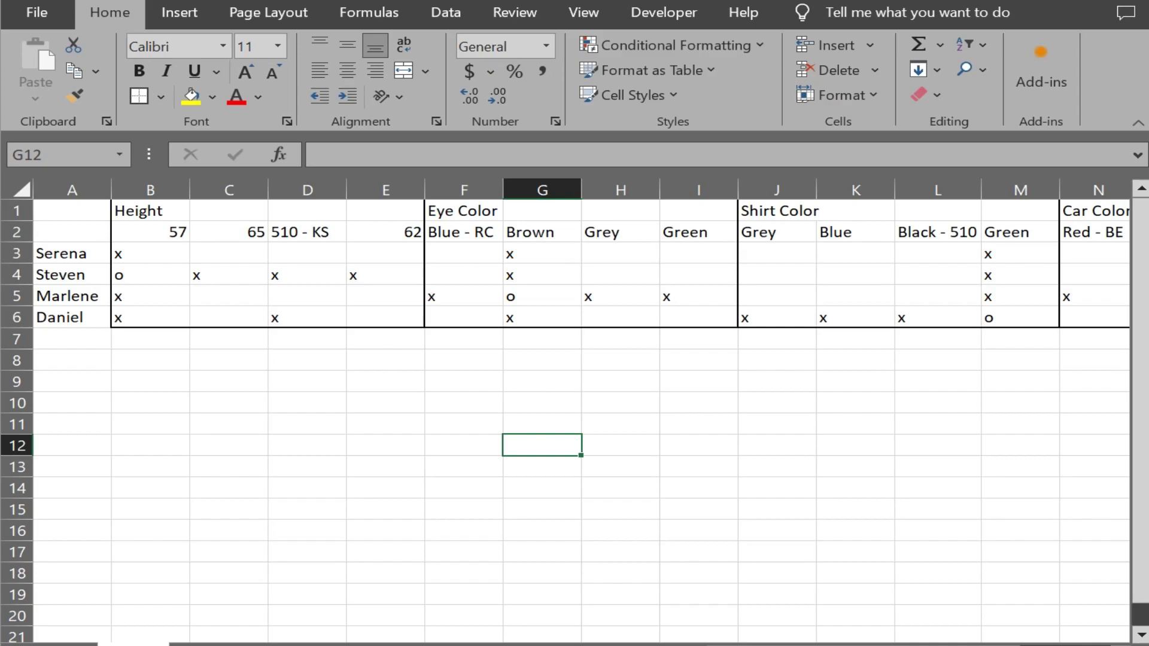
pyautogui.moveTo(719, 642); pyautogui.dragTo(718, 643)
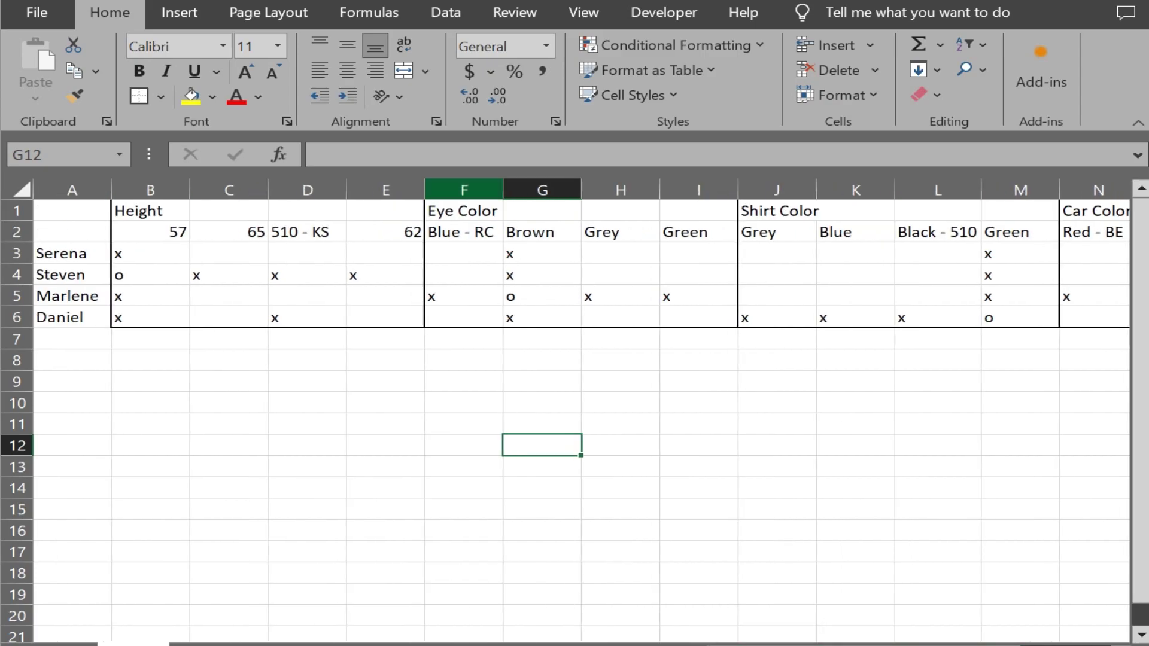
# Step: Extend L2 and D2 to 'Black - 510 - RC' and '510 - KS - RC', autofitting columns L and D
pyautogui.click(938, 232)
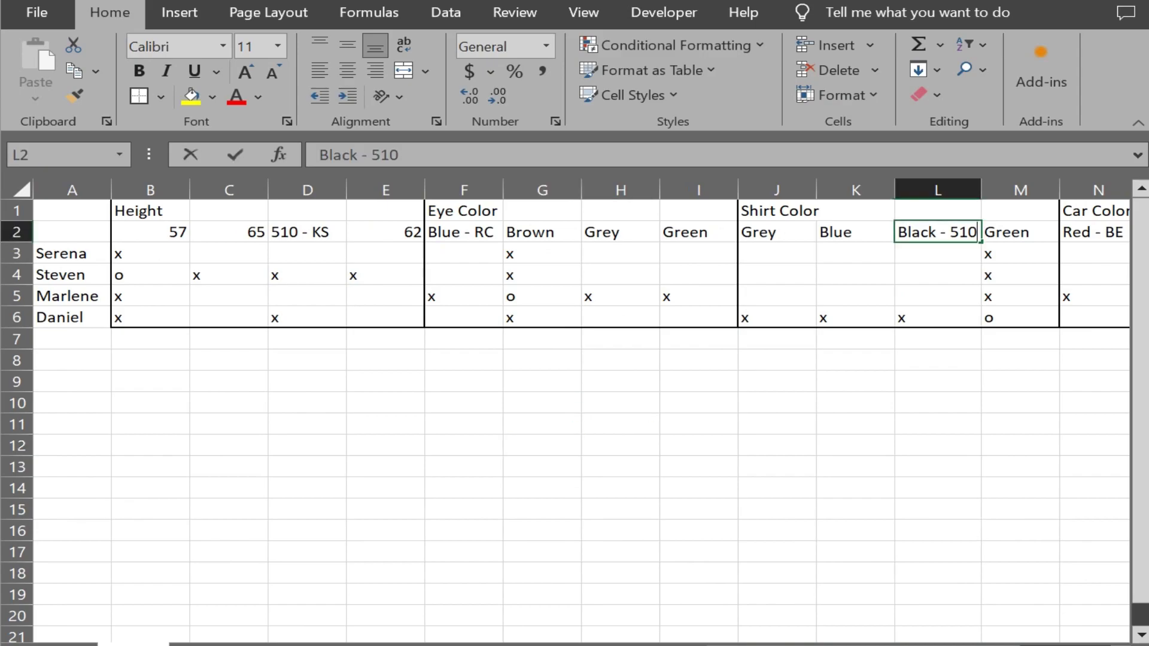
pyautogui.doubleClick(939, 232)
pyautogui.write('- RC')
pyautogui.click(776, 508)
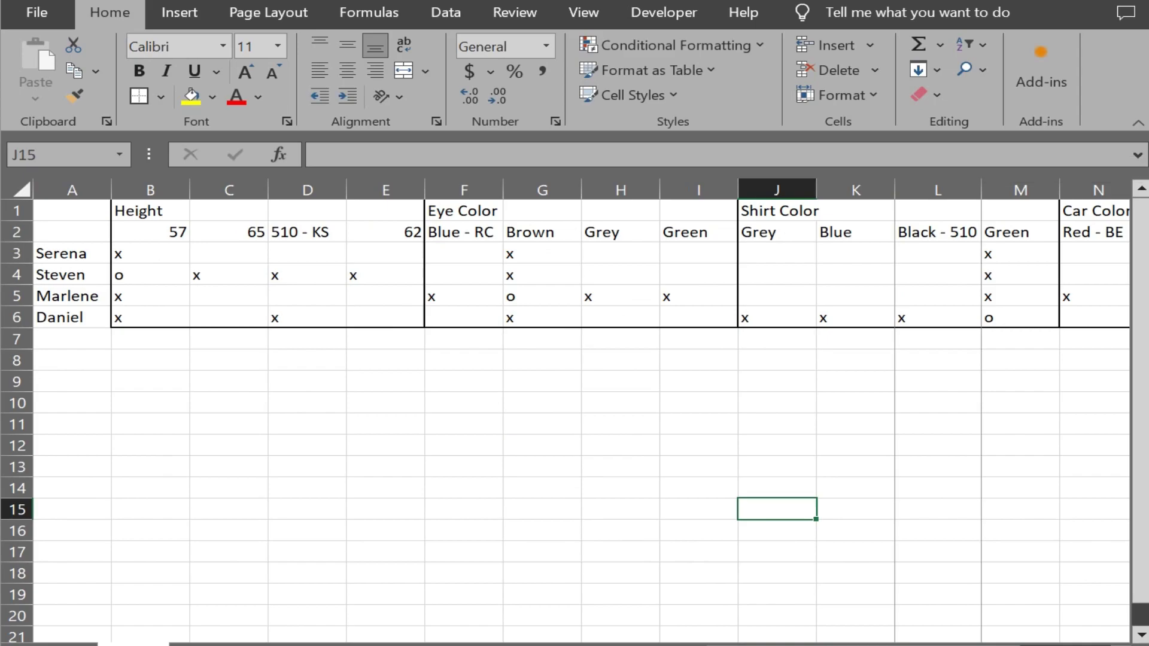
pyautogui.doubleClick(981, 190)
pyautogui.doubleClick(328, 232)
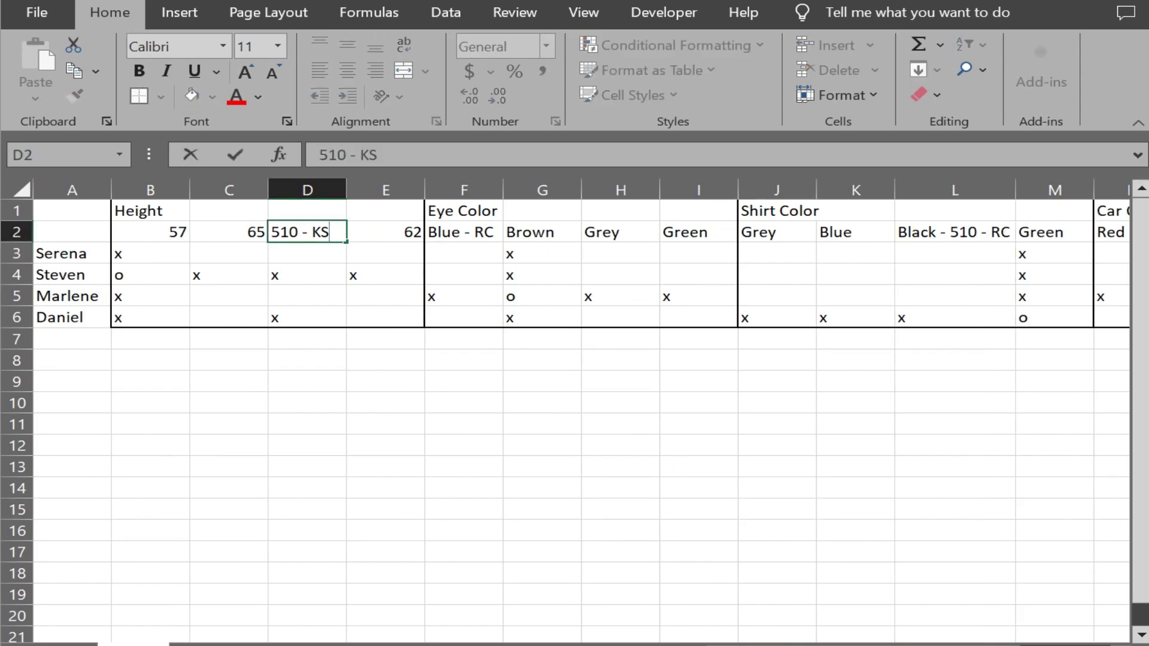
pyautogui.write(' - RC')
pyautogui.click(464, 466)
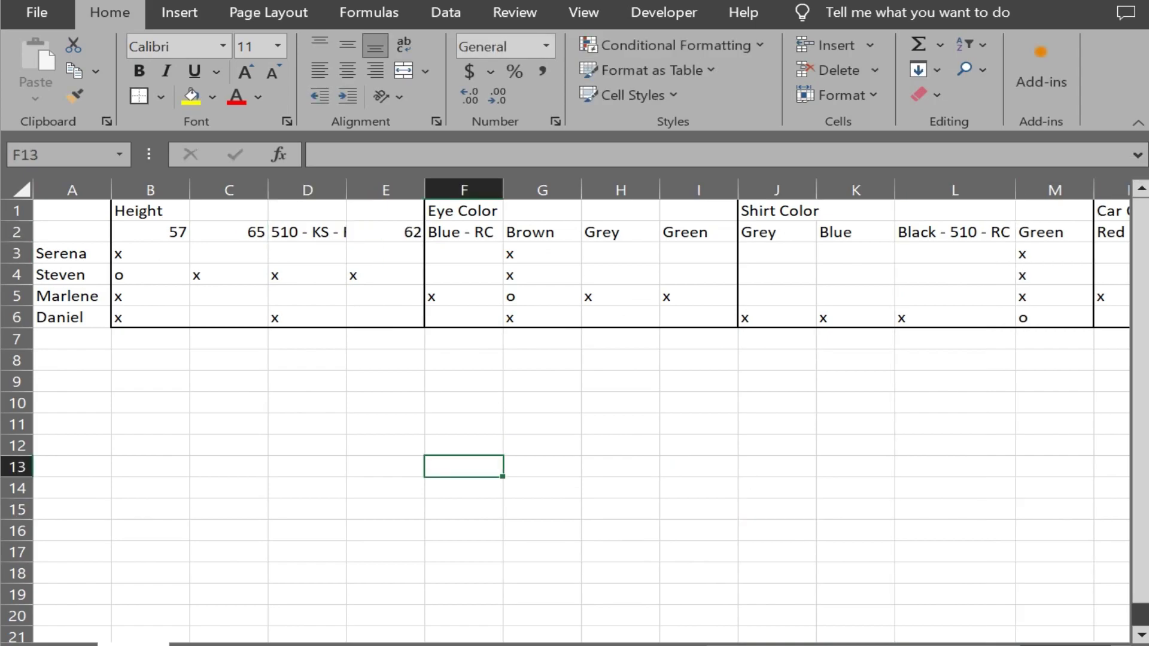
pyautogui.doubleClick(347, 190)
pyautogui.hscroll(4, 575, 359)
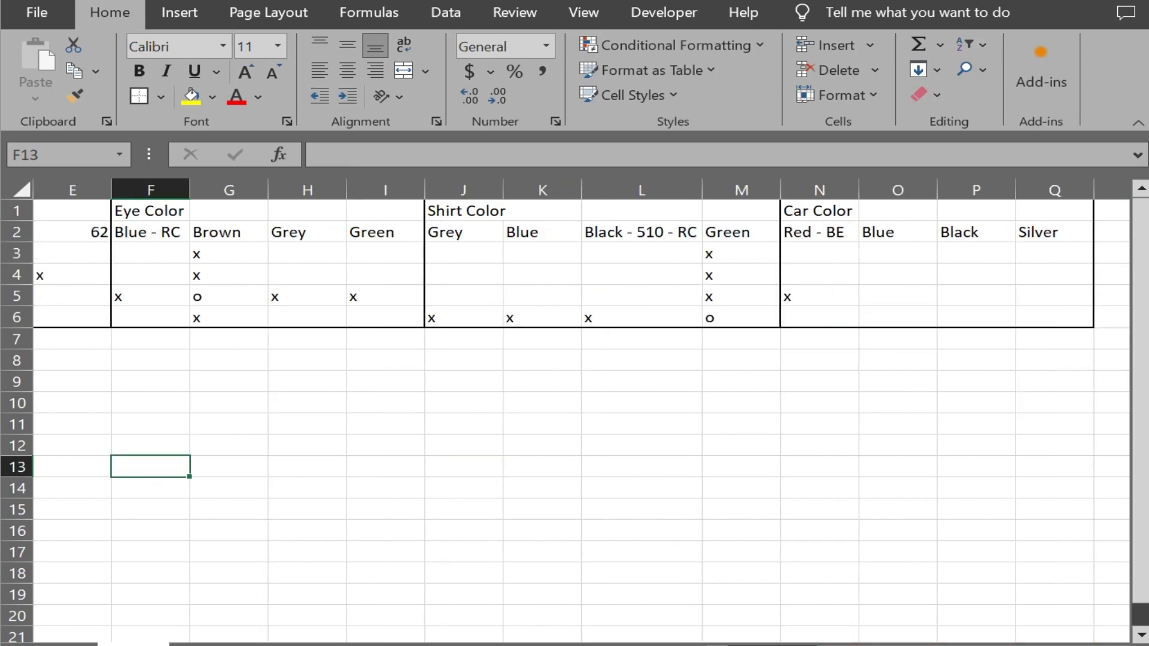
# Step: Extend N2 to 'Red - BE - 510' and autofit column N
pyautogui.doubleClick(818, 232)
pyautogui.write('- 51')
pyautogui.press('Return')
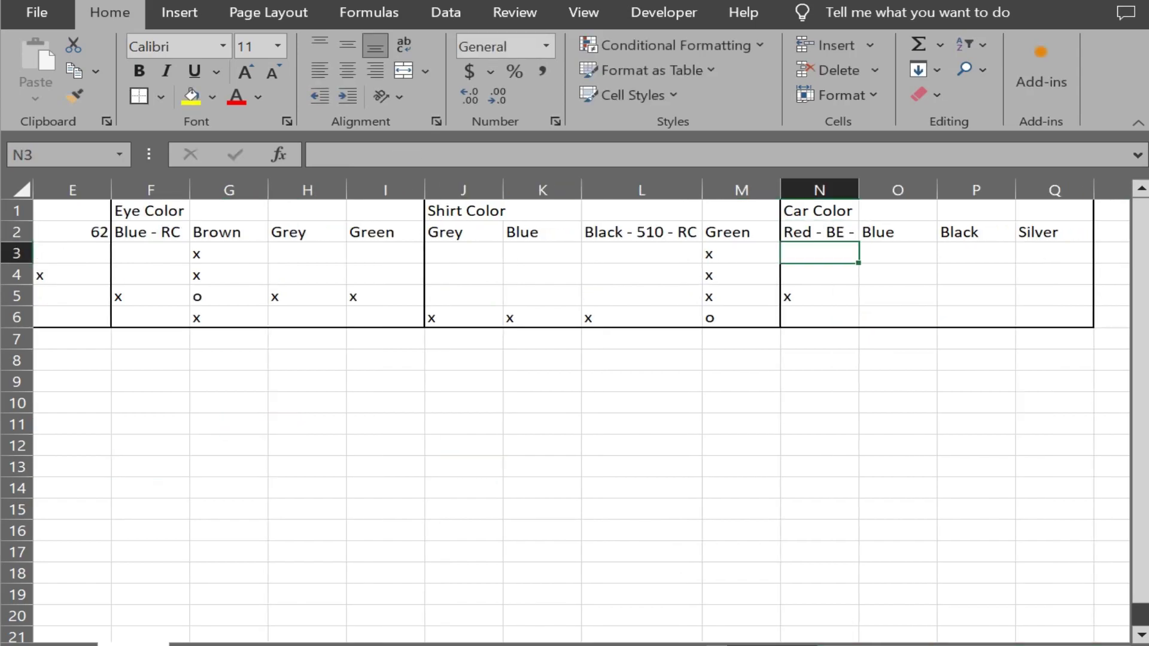
pyautogui.doubleClick(859, 189)
pyautogui.click(835, 424)
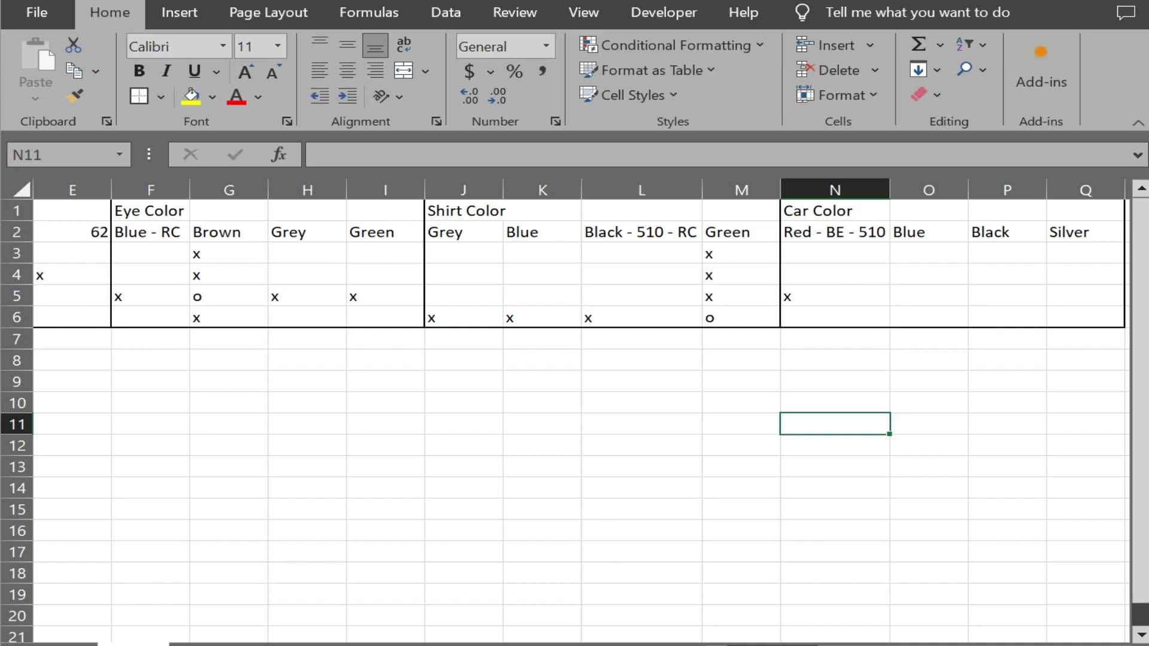
pyautogui.moveTo(925, 645); pyautogui.dragTo(908, 645)
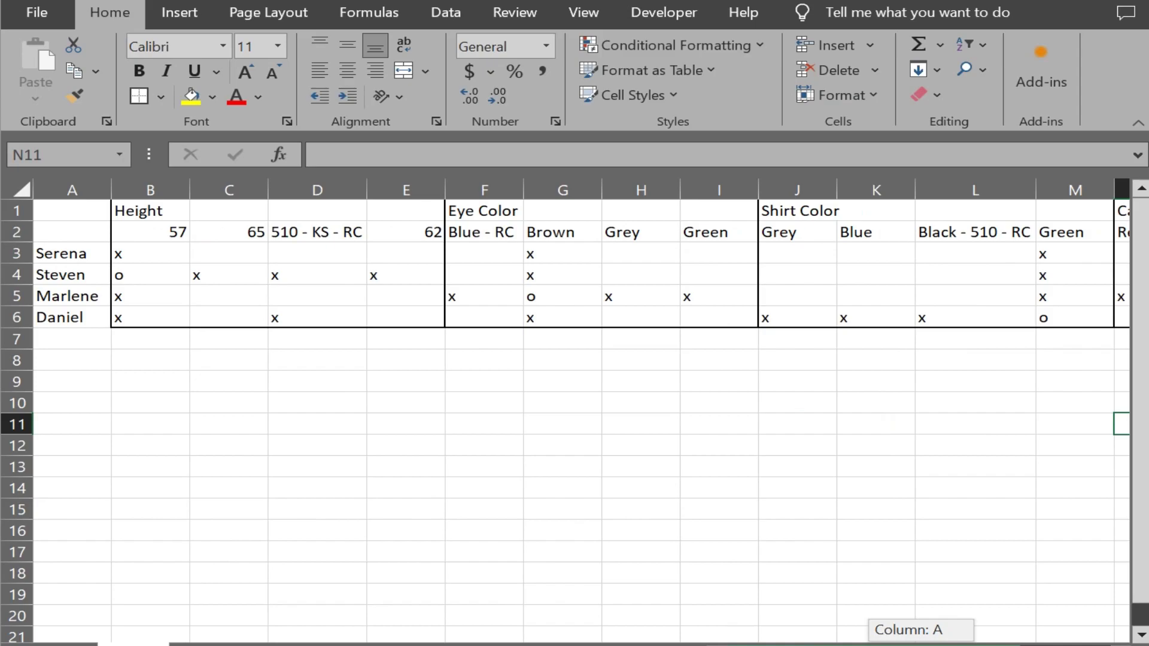
pyautogui.moveTo(907, 644); pyautogui.dragTo(921, 645)
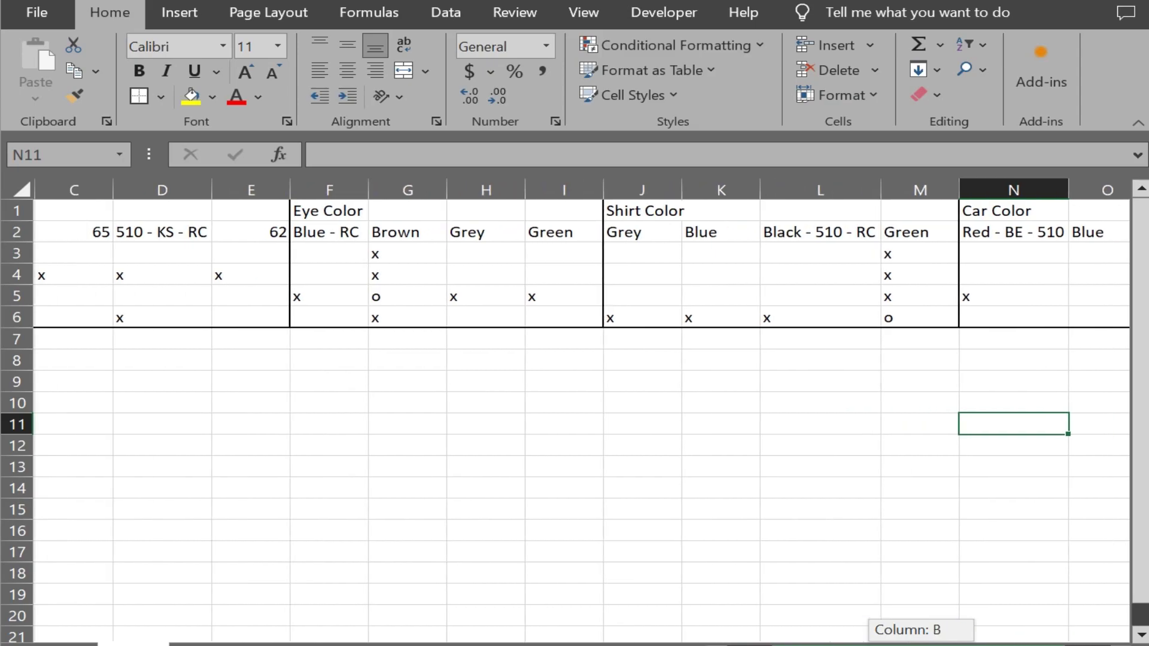
pyautogui.moveTo(920, 645); pyautogui.dragTo(897, 645)
pyautogui.click(406, 381)
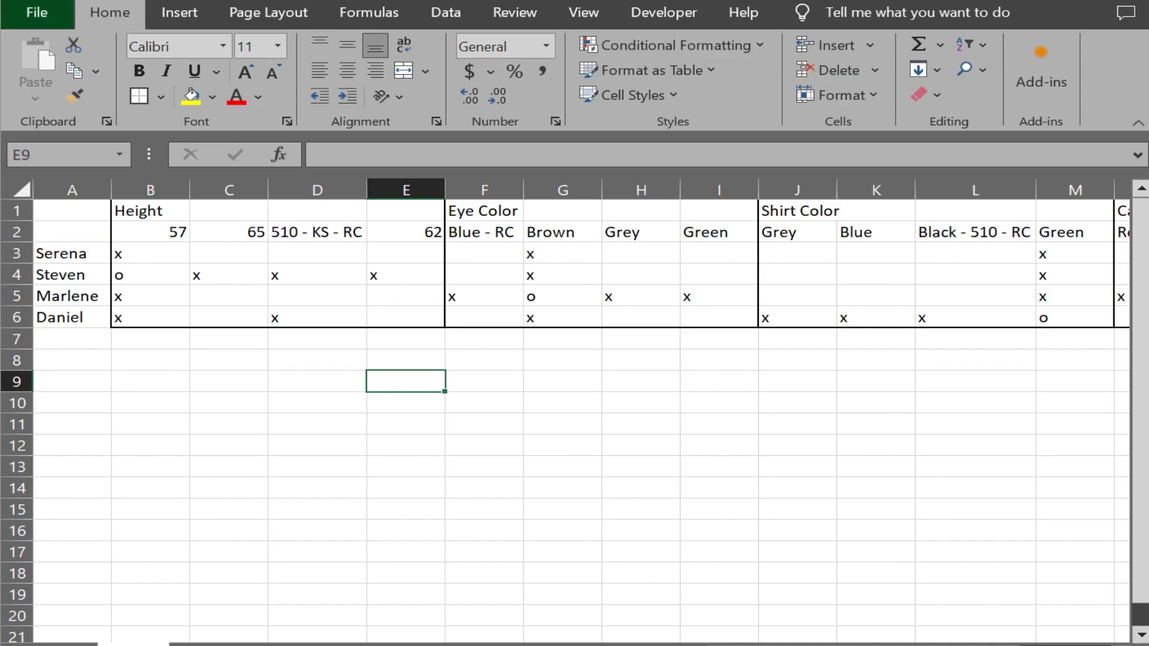
pyautogui.click(36, 13)
pyautogui.press('Escape')
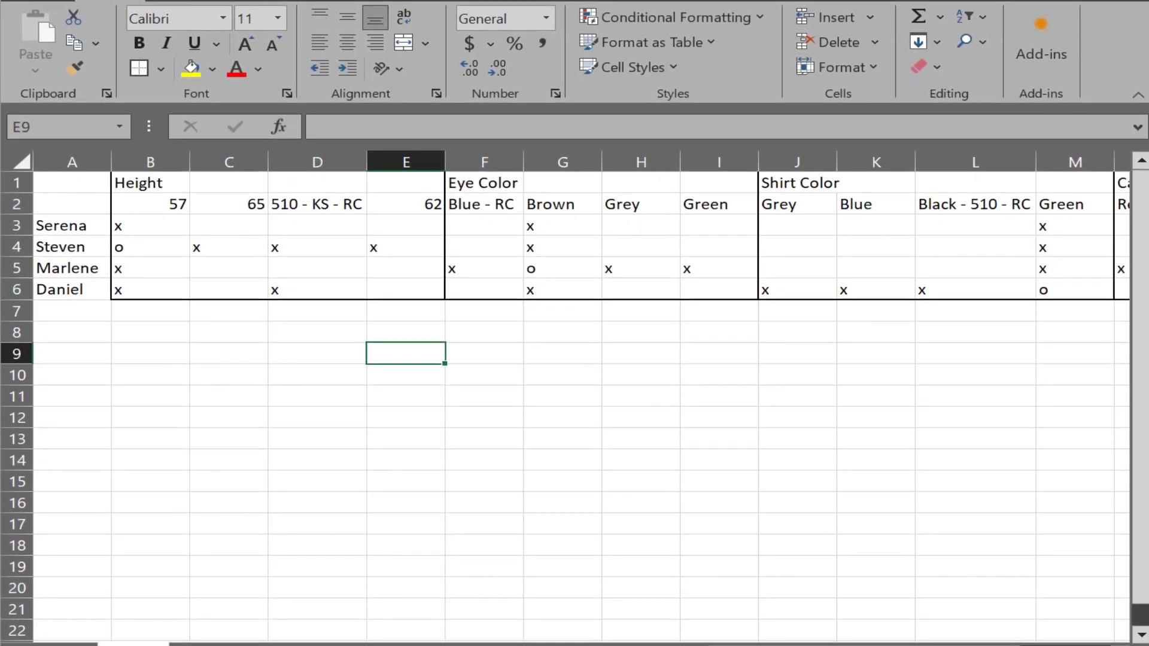
# Step: Undo the header edits and autofits so 510 - KS, Black - 510 and Red - BE return
pyautogui.click(1122, 225)
pyautogui.press('Up')
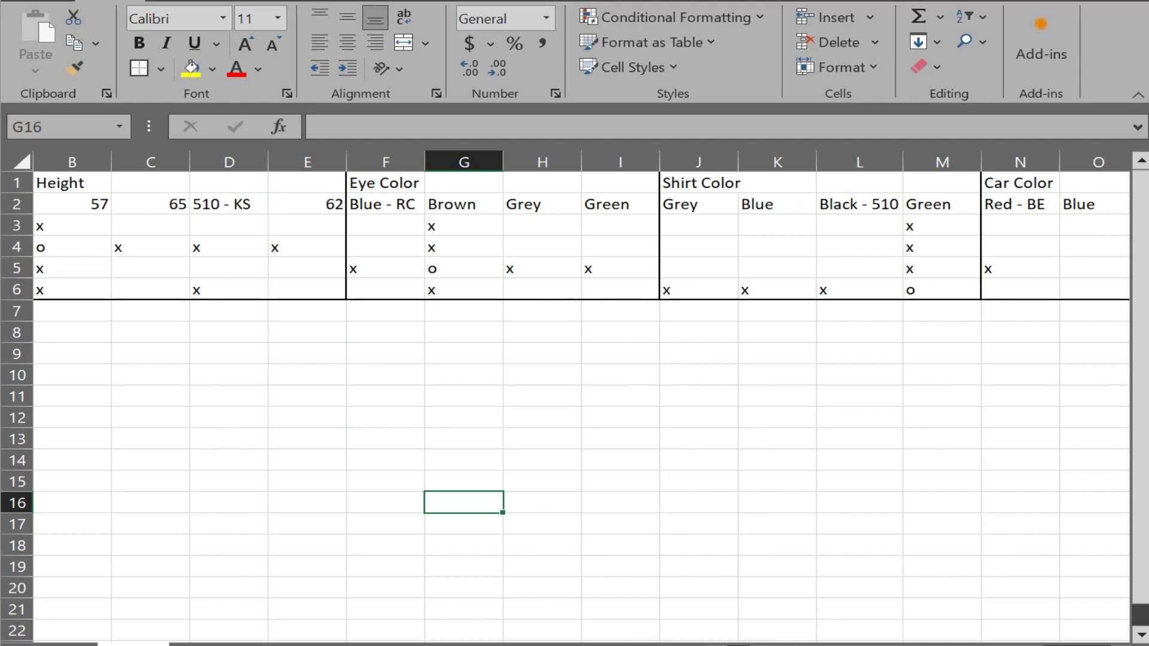
pyautogui.moveTo(799, 643); pyautogui.dragTo(812, 643)
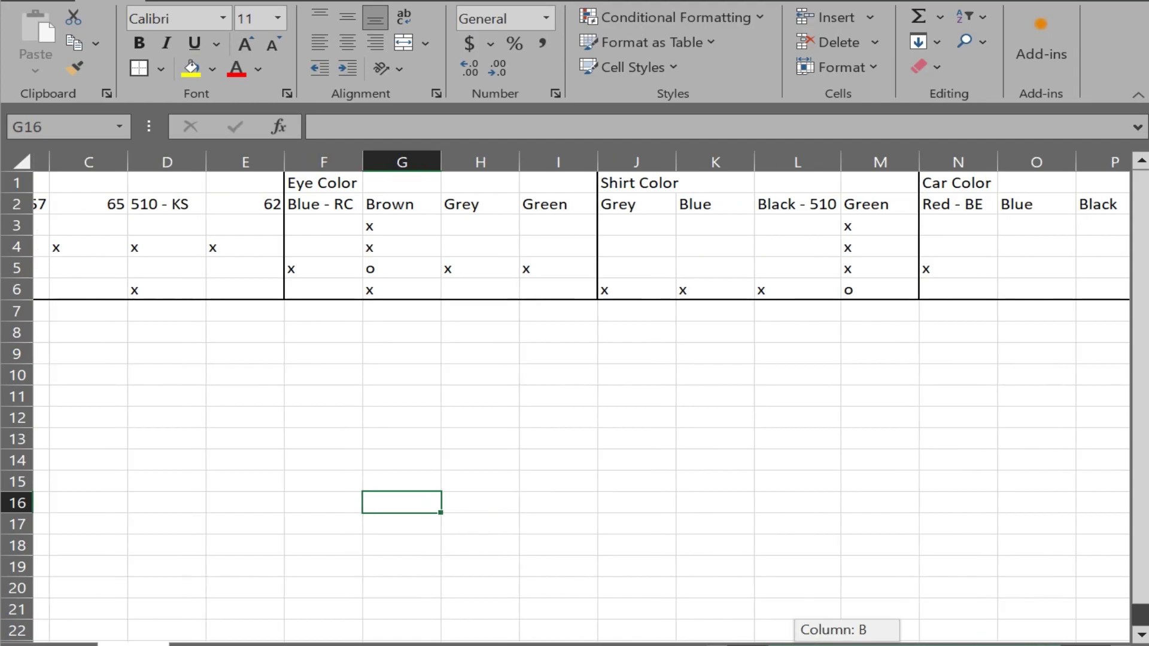
pyautogui.click(680, 452)
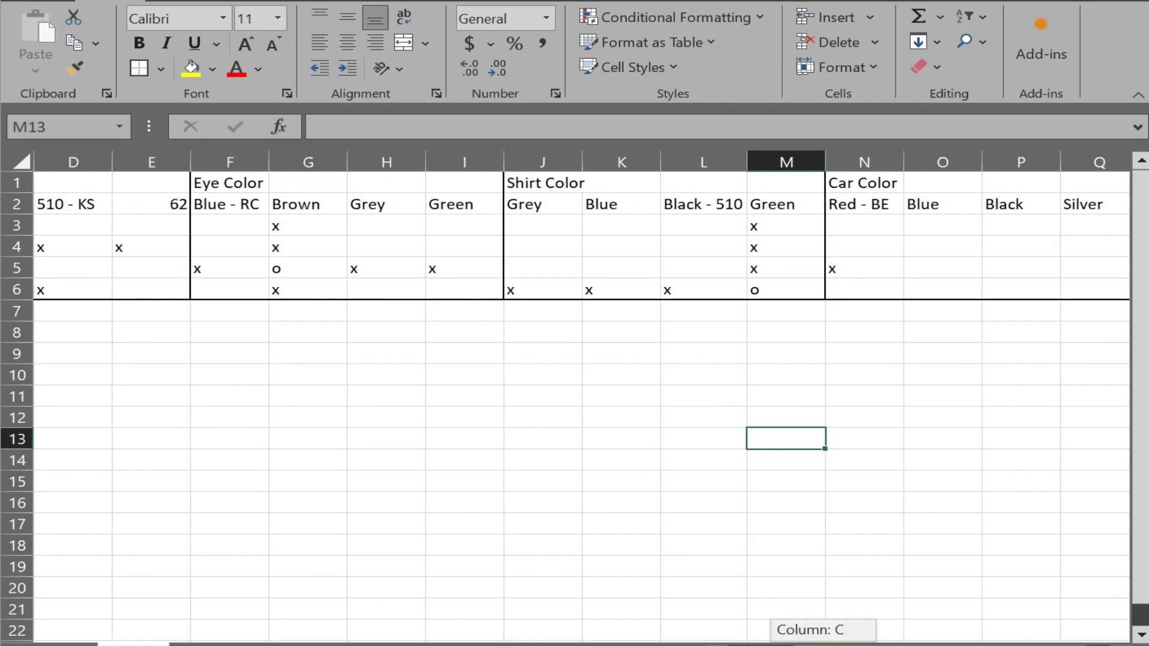
pyautogui.hscroll(-3, 575, 405)
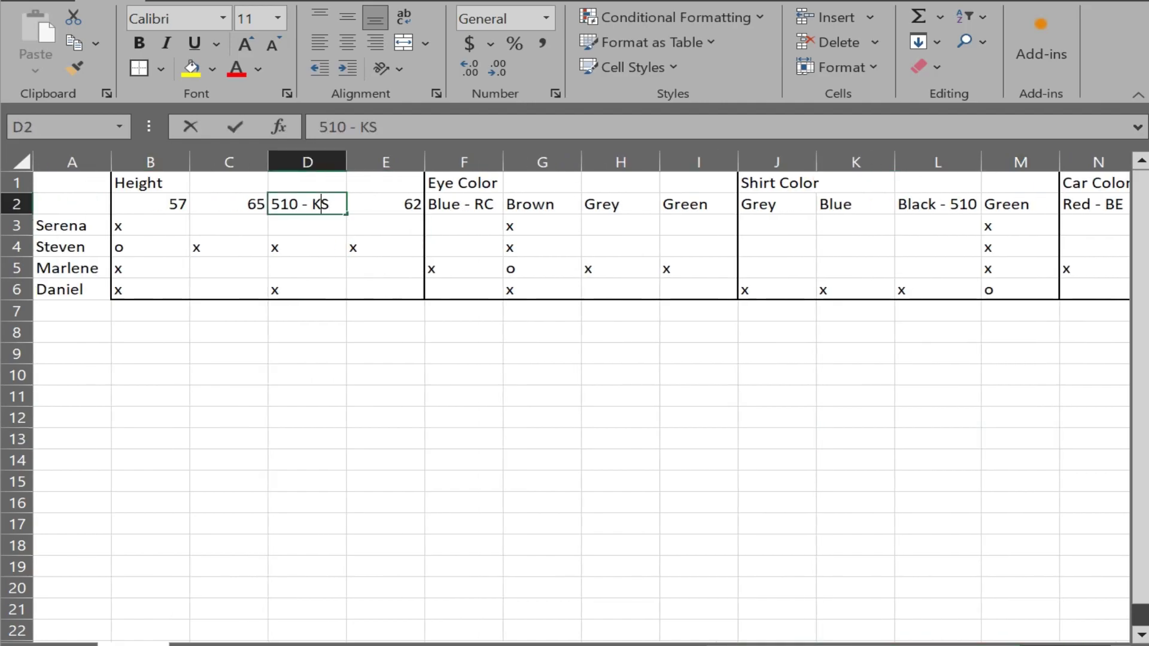
# Step: Correct D2 to '510 - BE - KS - RC' and autofit column D
pyautogui.press('F2')
pyautogui.write(' -')
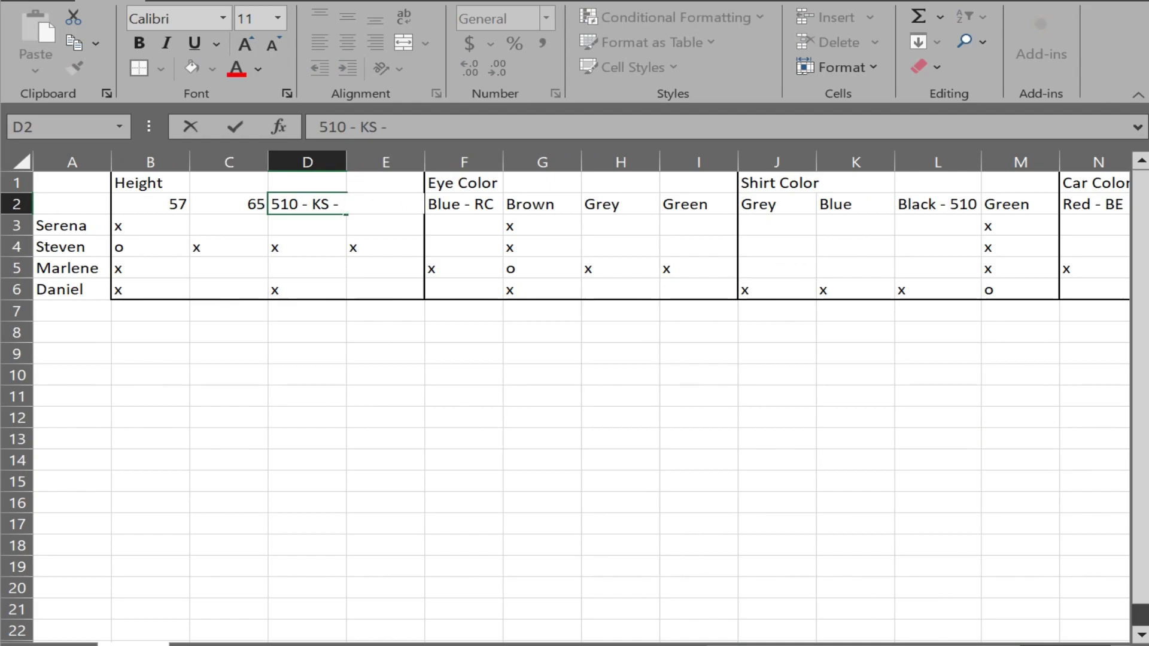
pyautogui.press('BackSpace')
pyautogui.press('BackSpace')
pyautogui.press('BackSpace')
pyautogui.press('BackSpace')
pyautogui.press('BackSpace')
pyautogui.write('BE - BS - RC')
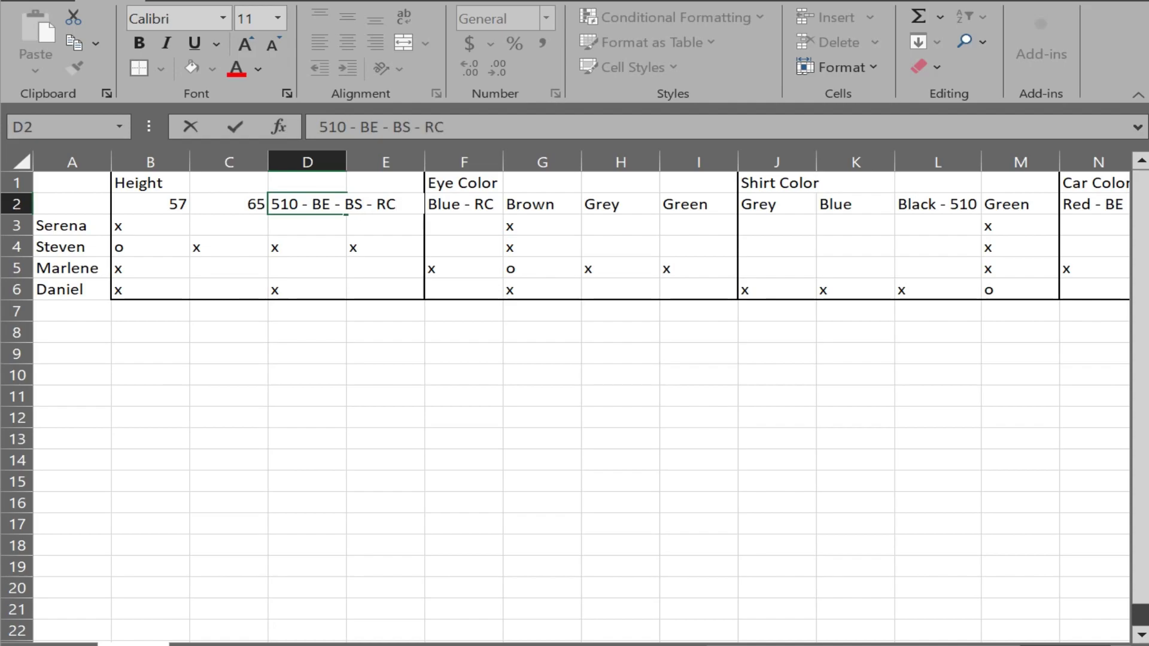
pyautogui.click(345, 204)
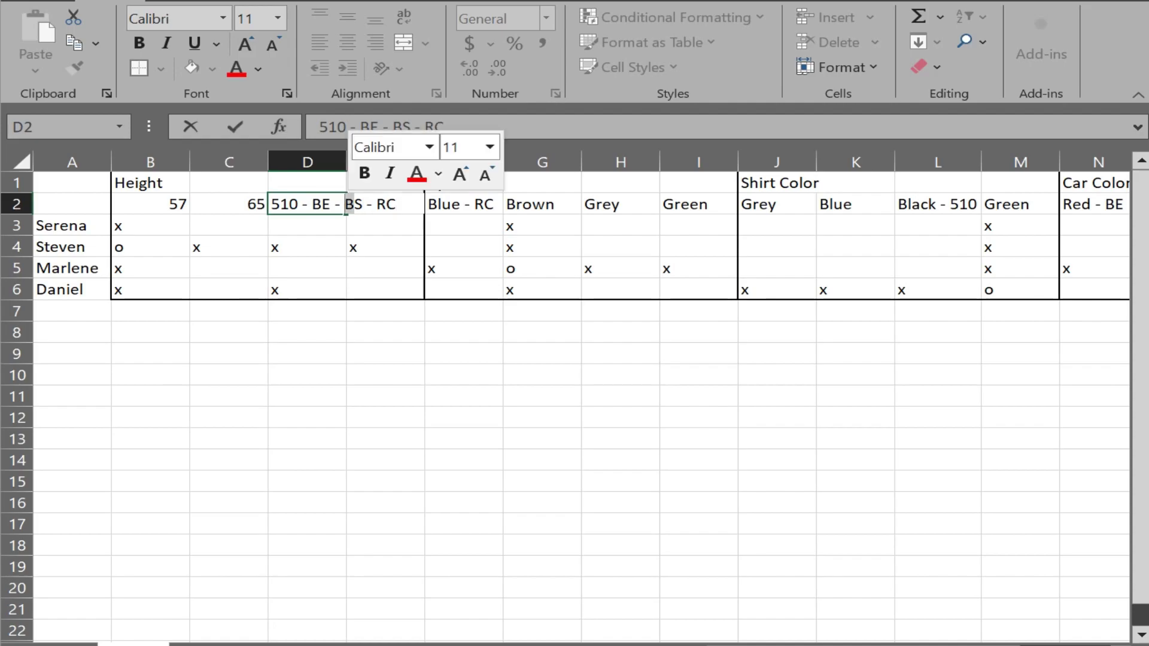
pyautogui.moveTo(345, 204); pyautogui.dragTo(351, 203)
pyautogui.write('K')
pyautogui.click(464, 311)
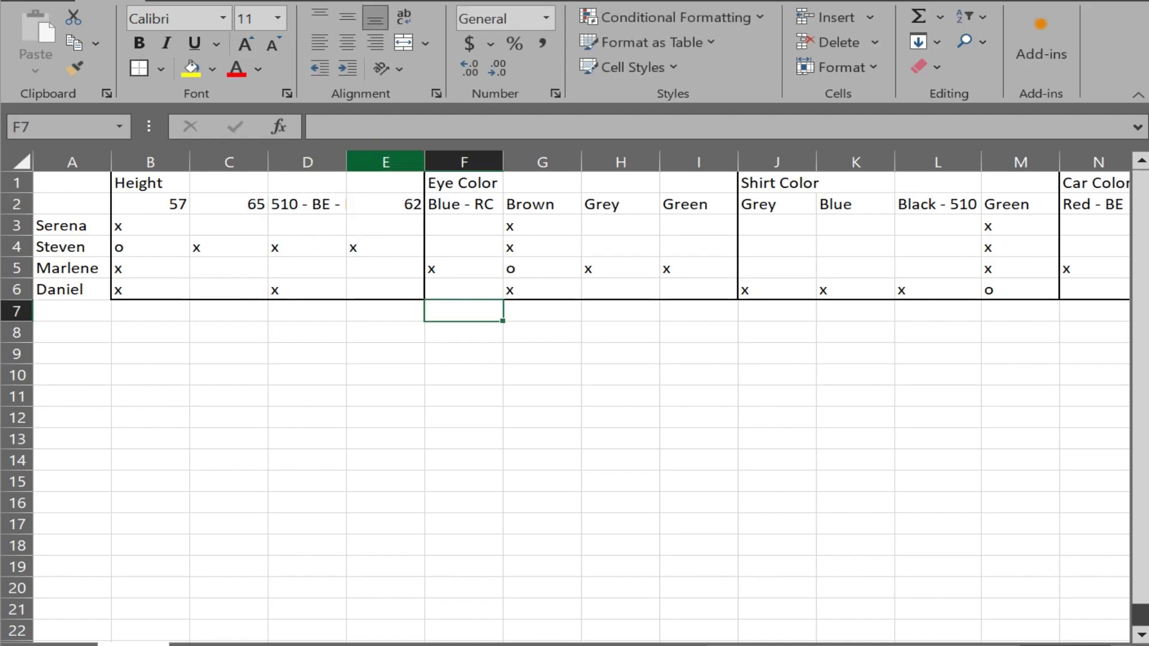
pyautogui.doubleClick(347, 162)
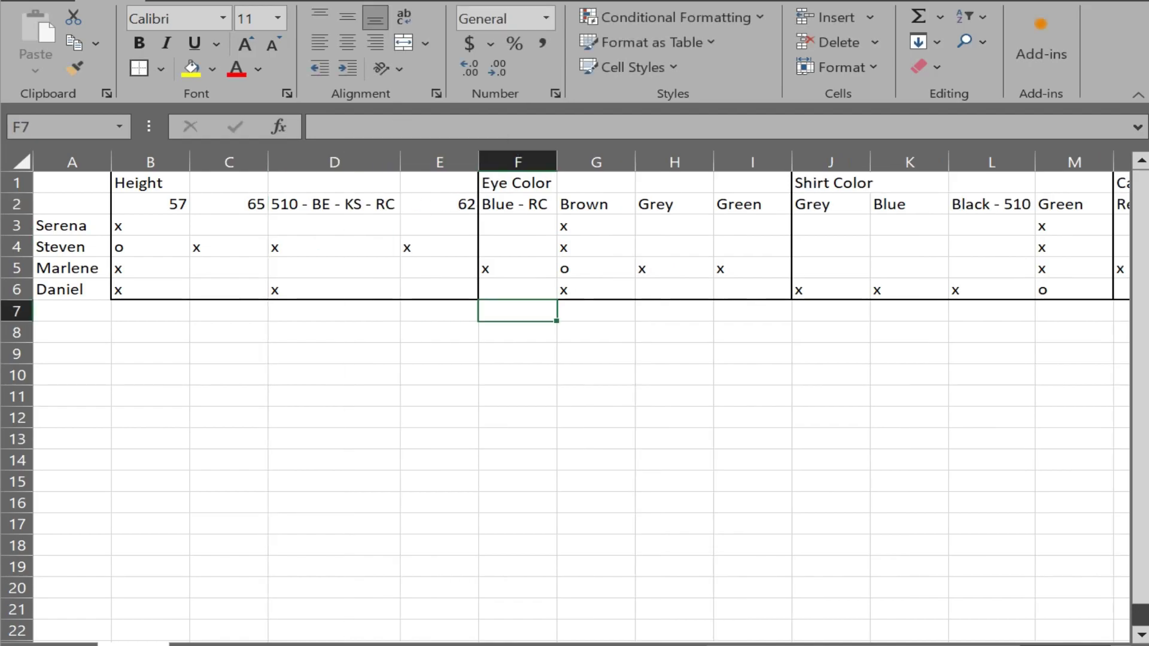
# Step: Change F2 to 'Blue - 510 - KS - RC' and autofit column F
pyautogui.press('Up')
pyautogui.press('Up')
pyautogui.press('Up')
pyautogui.press('F2')
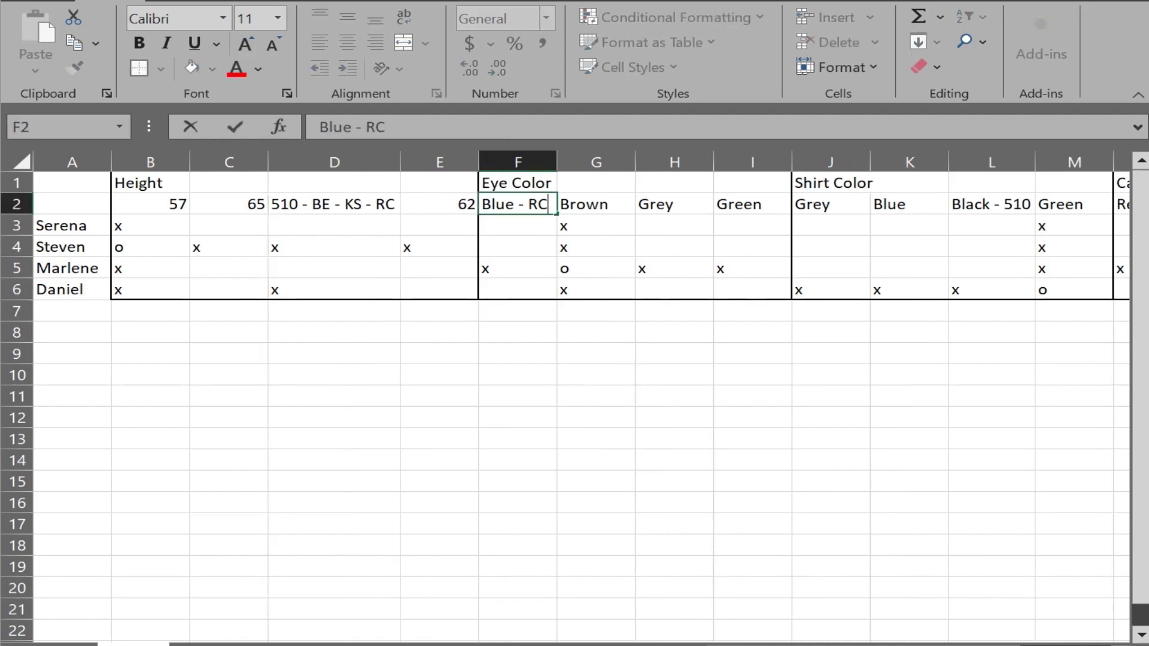
pyautogui.press('BackSpace')
pyautogui.press('BackSpace')
pyautogui.write('510 - ')
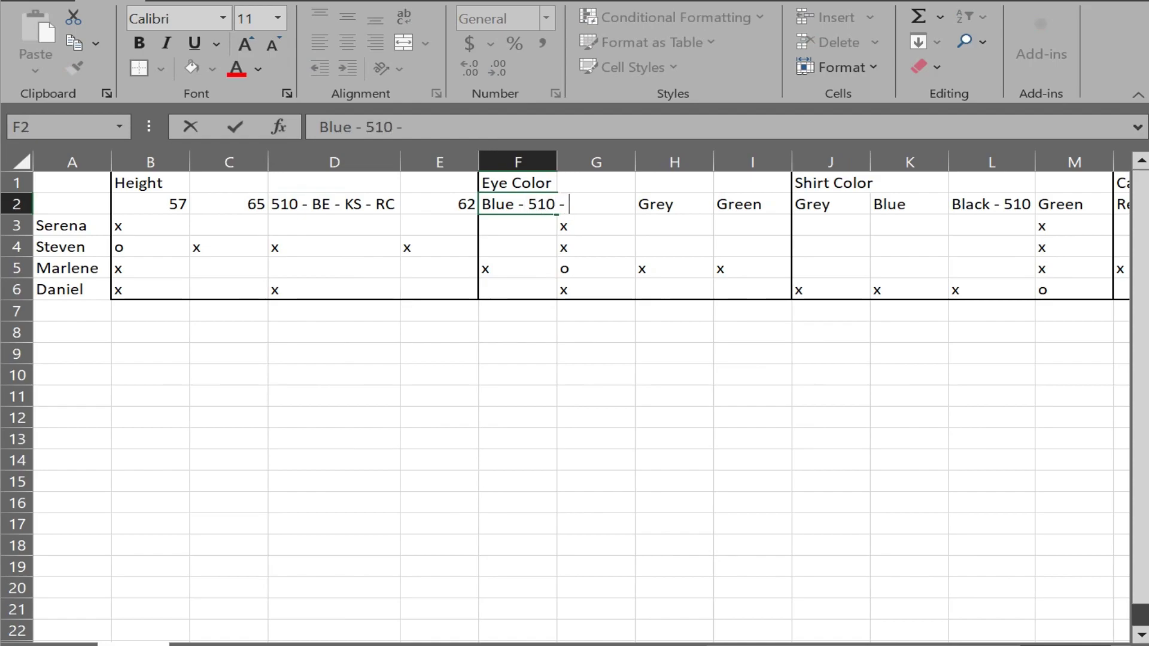
pyautogui.write('KS -')
pyautogui.press('Return')
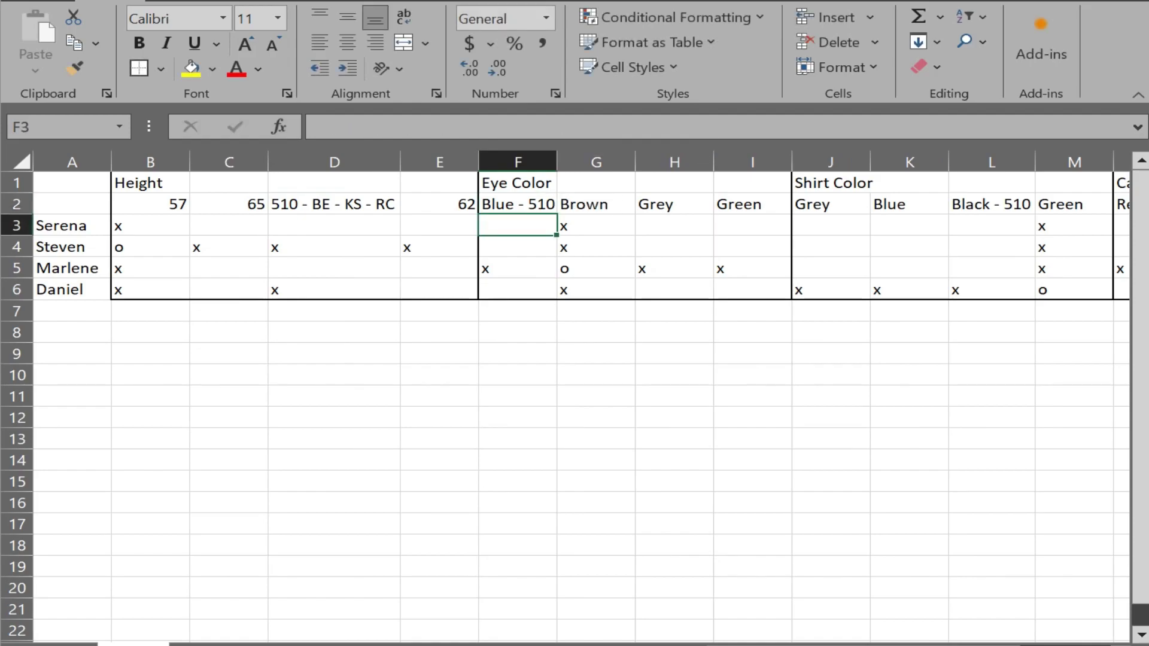
pyautogui.doubleClick(557, 162)
pyautogui.moveTo(757, 645); pyautogui.dragTo(772, 645)
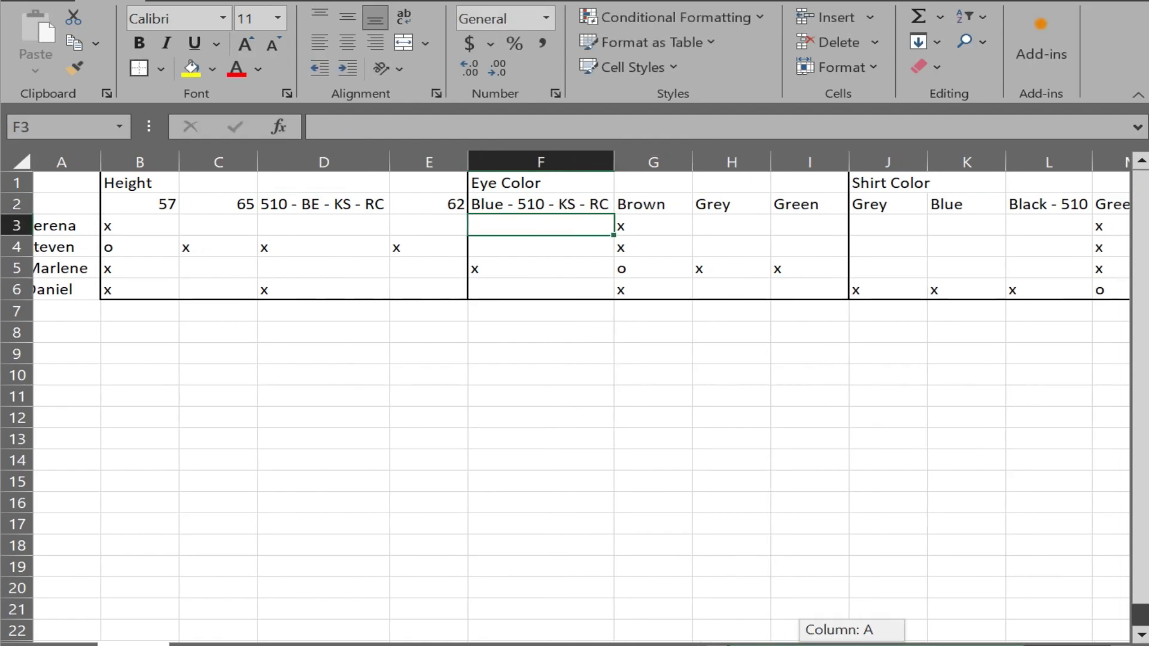
# Step: Change headings to 'Black - 510 - BE - RC' and 'Red - 510 - BE - KS', autofitting columns L and N
pyautogui.click(691, 204)
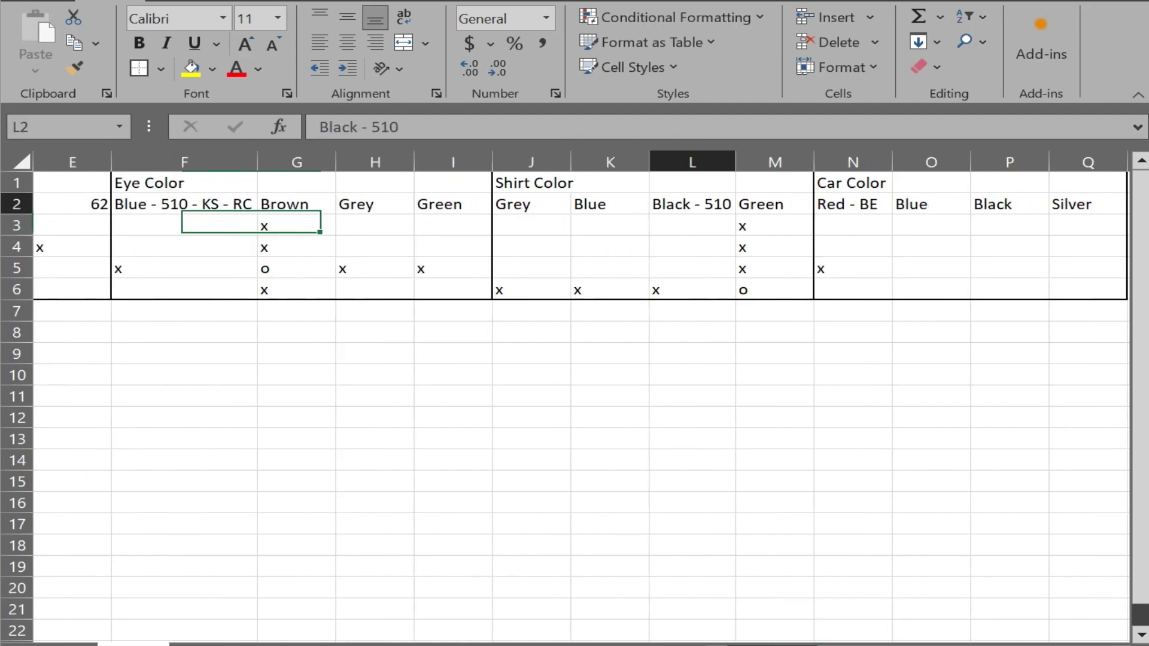
pyautogui.press('F2')
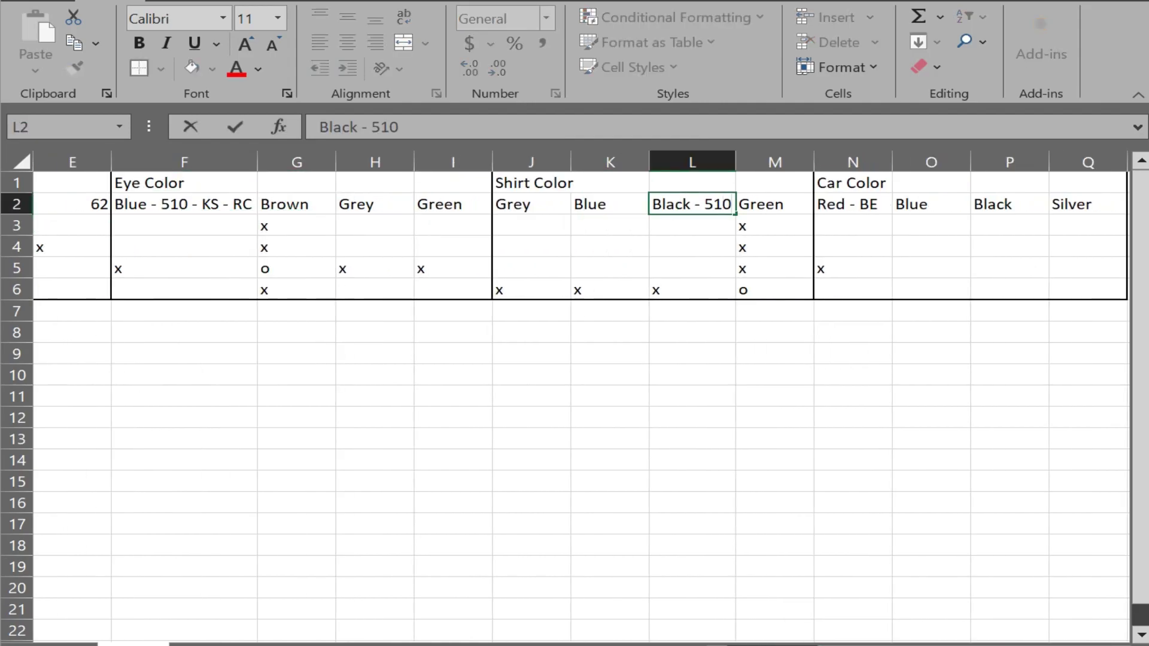
pyautogui.write(' - BE')
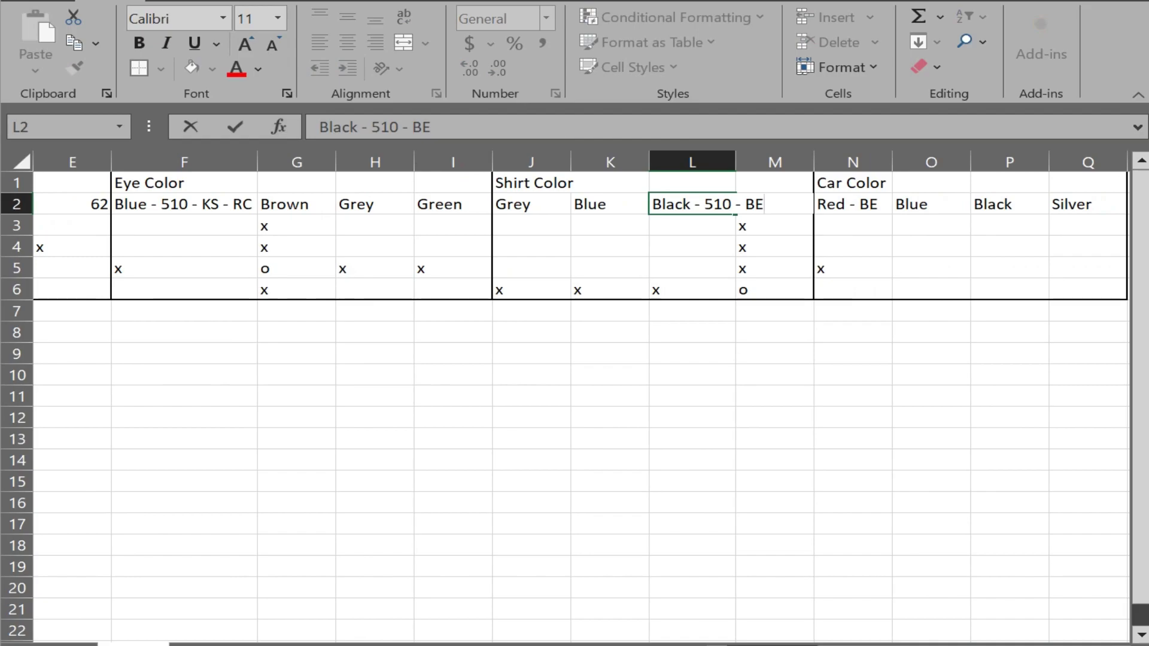
pyautogui.write(' - R')
pyautogui.press('Return')
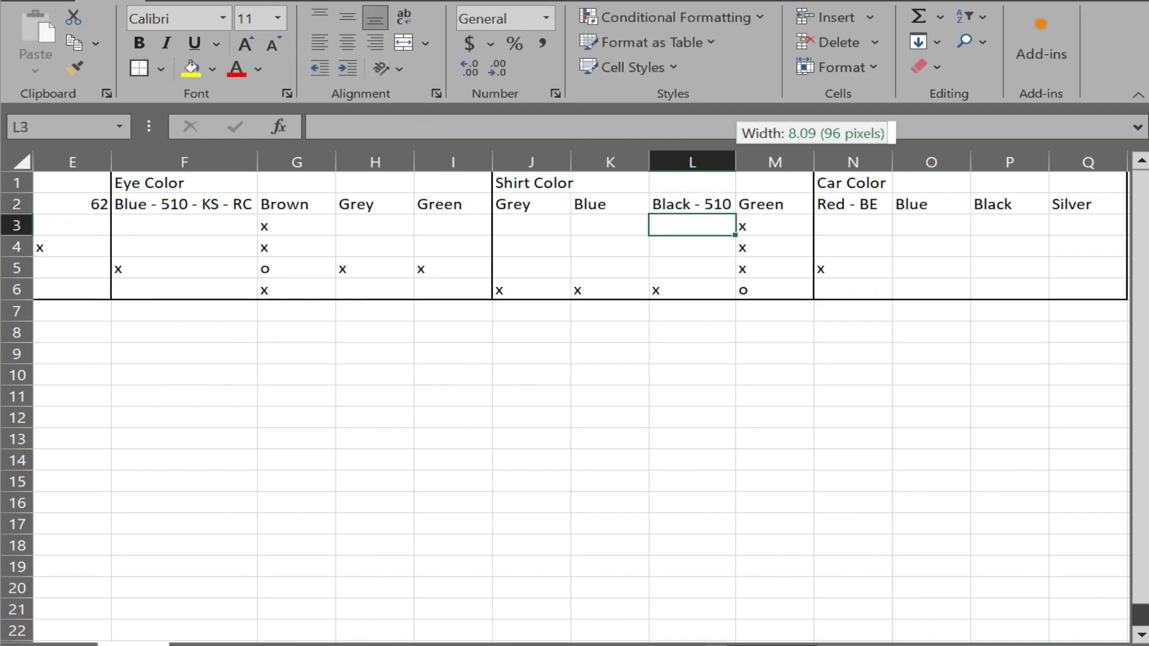
pyautogui.doubleClick(735, 161)
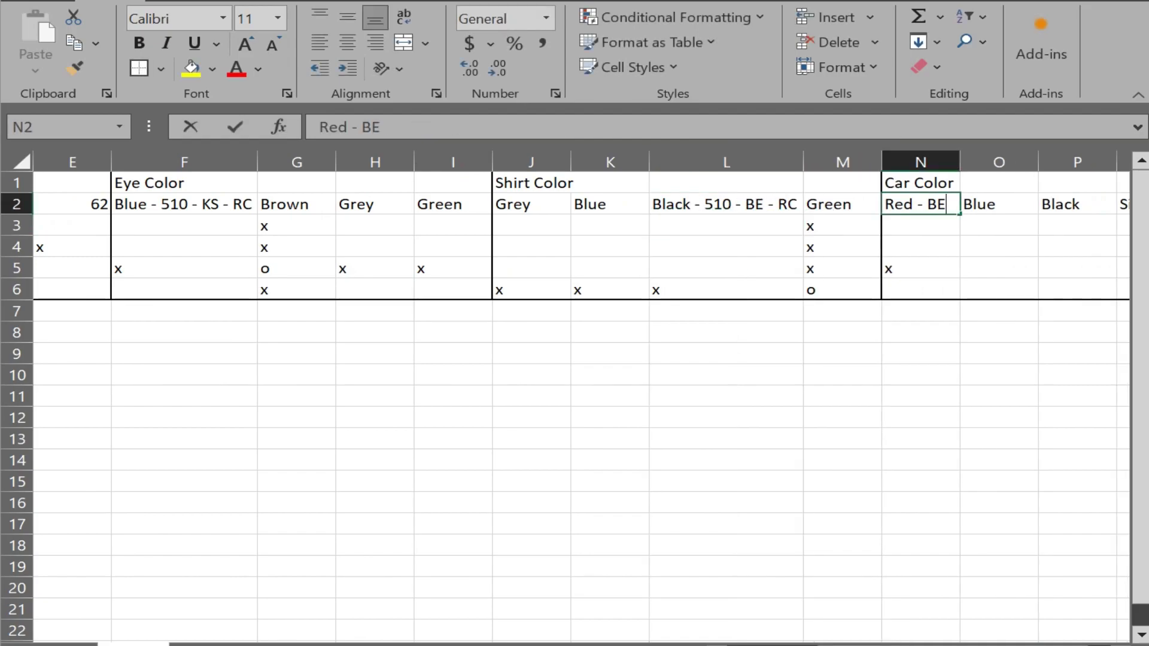
pyautogui.press('F2')
pyautogui.press('BackSpace')
pyautogui.press('BackSpace')
pyautogui.write('510 - ')
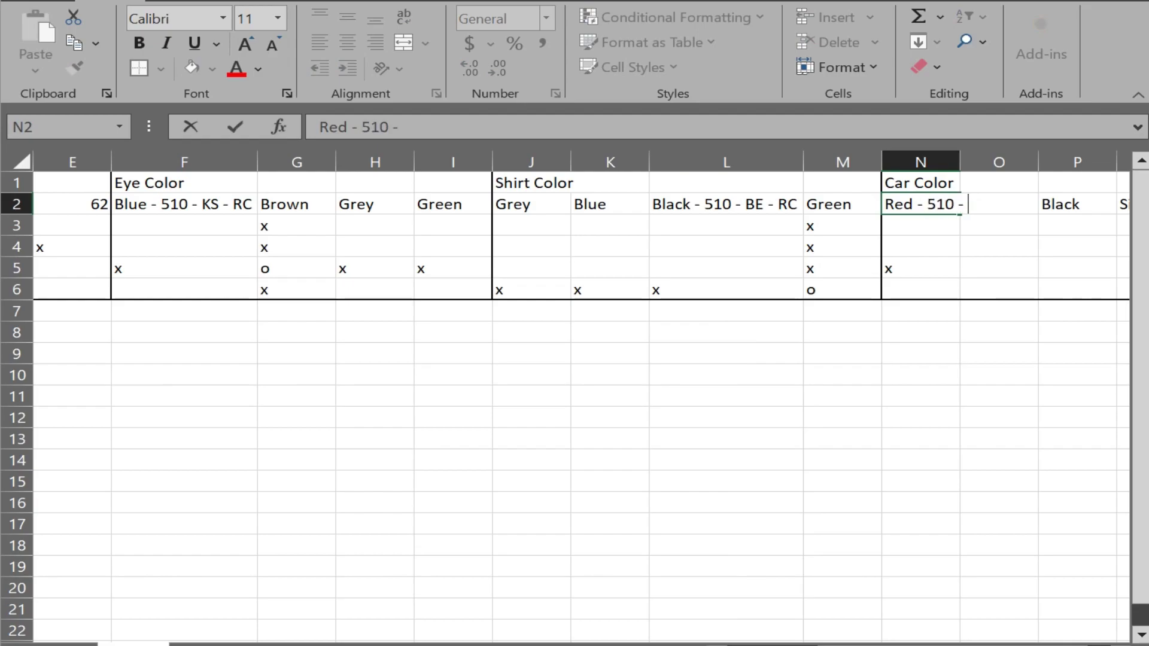
pyautogui.write('BE - KS')
pyautogui.hotkey('ctrl', 'Return')
pyautogui.press('Return')
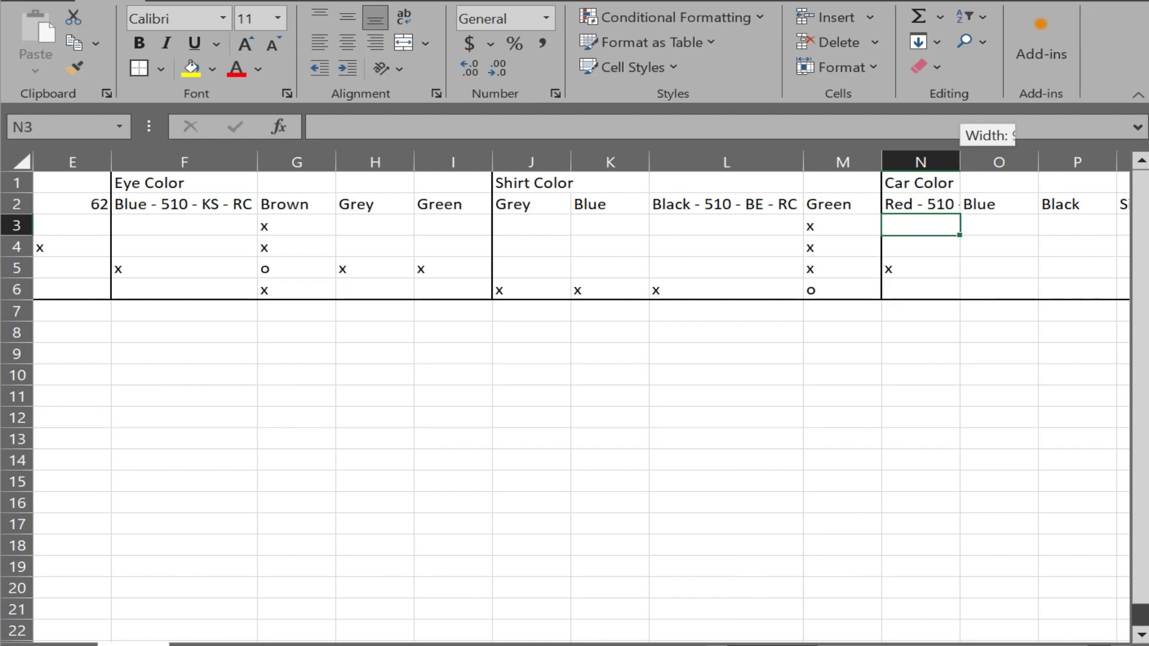
pyautogui.doubleClick(959, 162)
pyautogui.moveTo(898, 643); pyautogui.dragTo(884, 644)
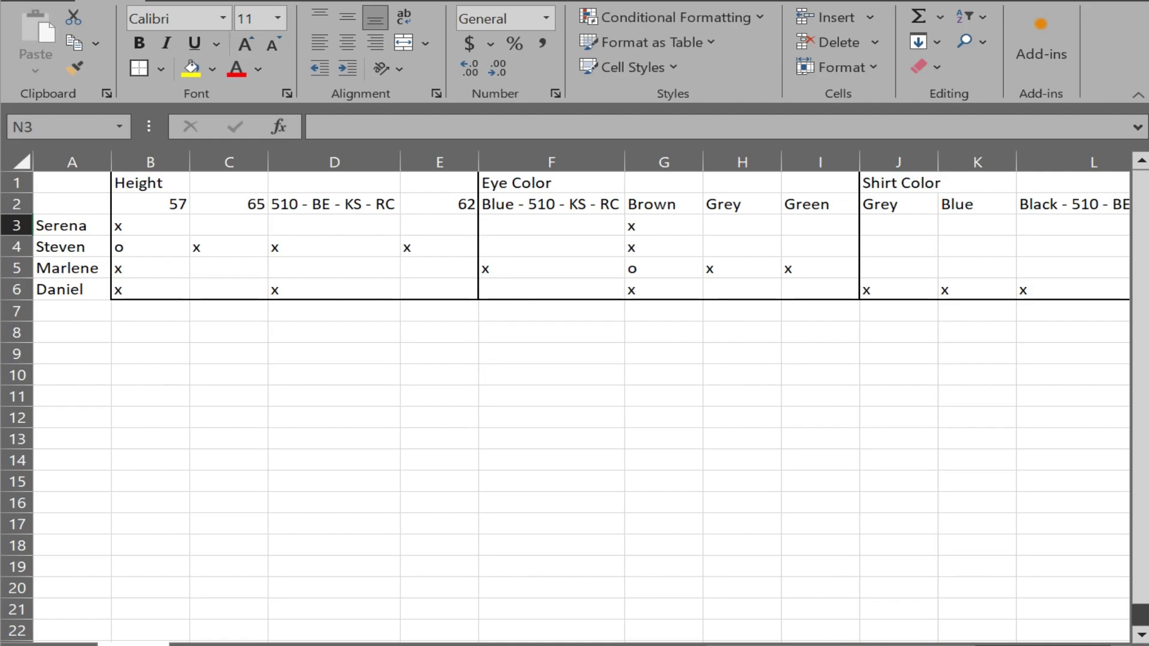
# Step: Enter x in D5 to cross out Marlene under the 510 height
pyautogui.click(334, 267)
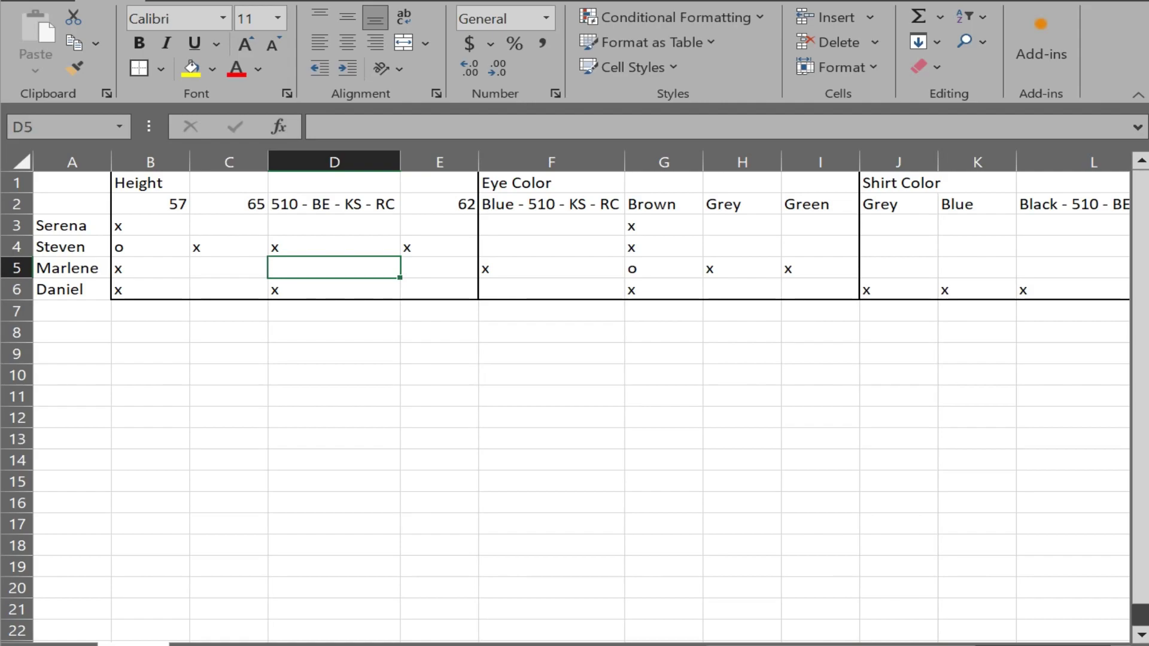
pyautogui.write('x')
pyautogui.click(551, 375)
pyautogui.click(439, 353)
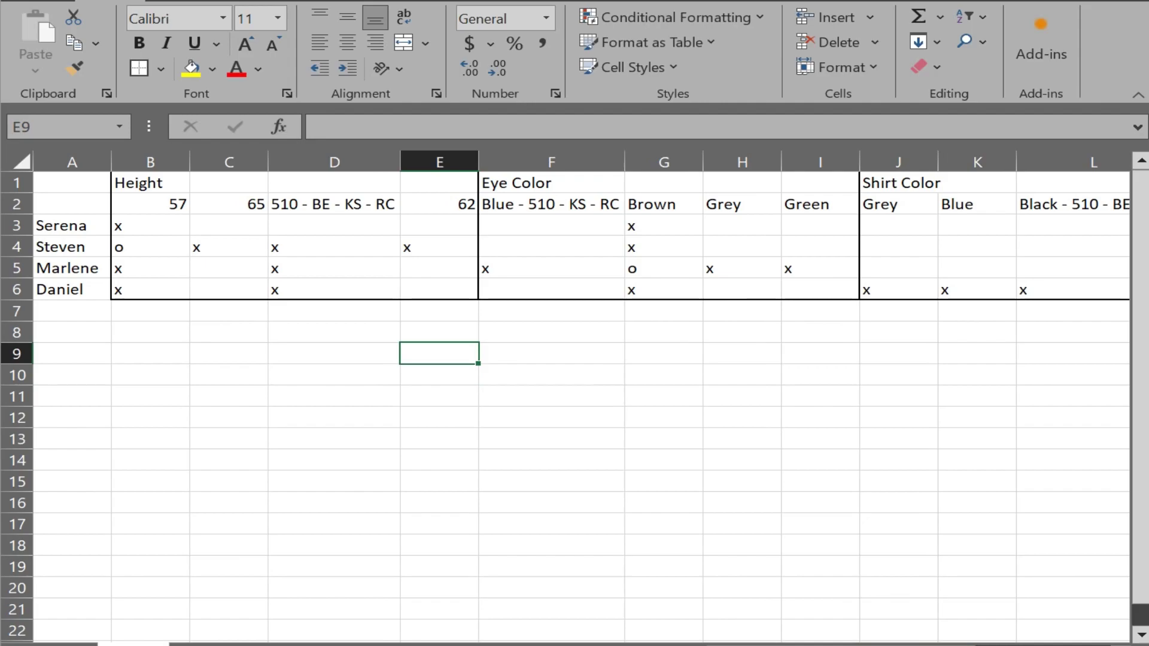
pyautogui.click(552, 459)
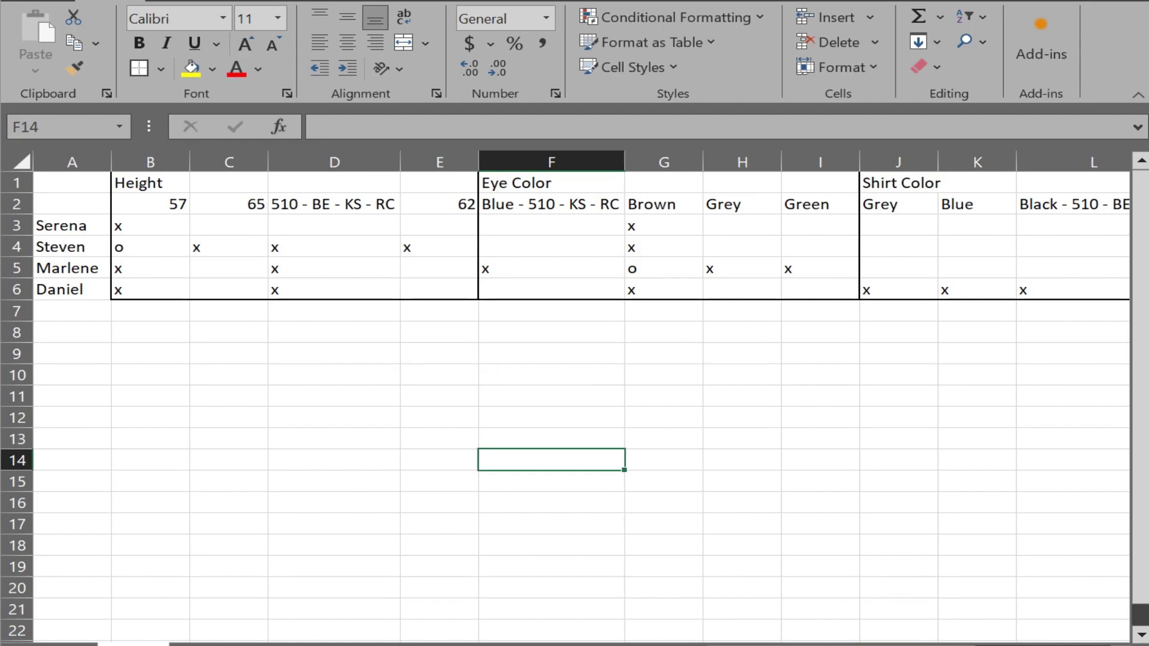
pyautogui.moveTo(718, 644)
pyautogui.mouseDown()
pyautogui.moveTo(729, 644)
pyautogui.moveTo(720, 643)
pyautogui.mouseUp()
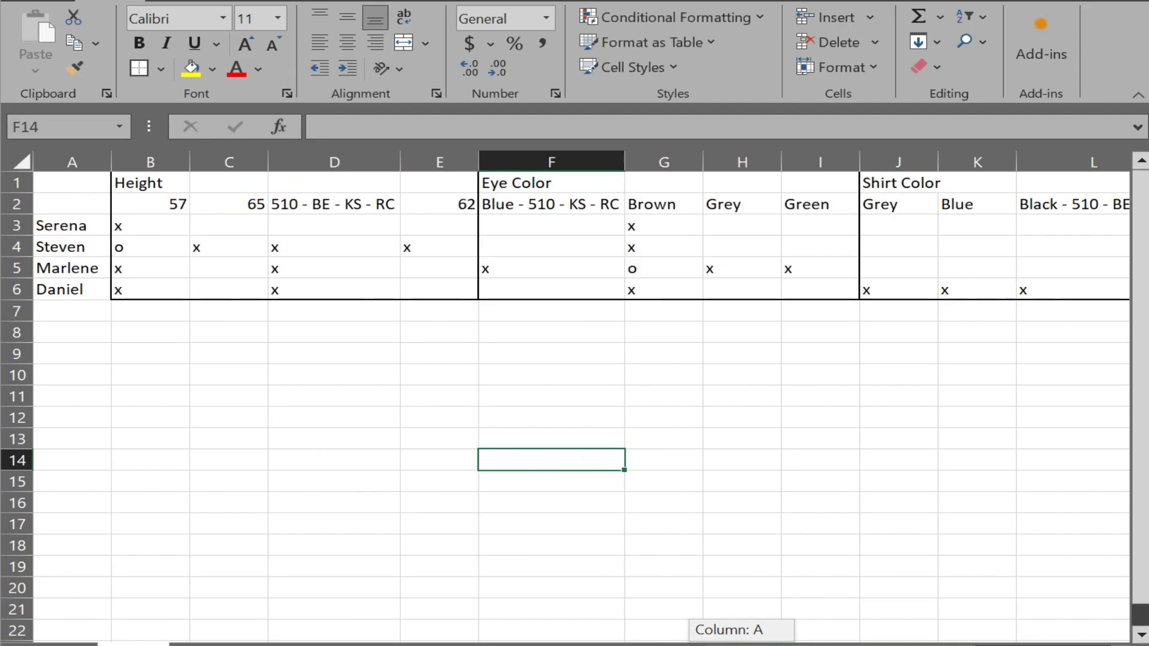
# Step: Mark Serena with o under 510, Blue eyes, Black shirt and Red car (D3, F3, L3, N3)
pyautogui.click(334, 225)
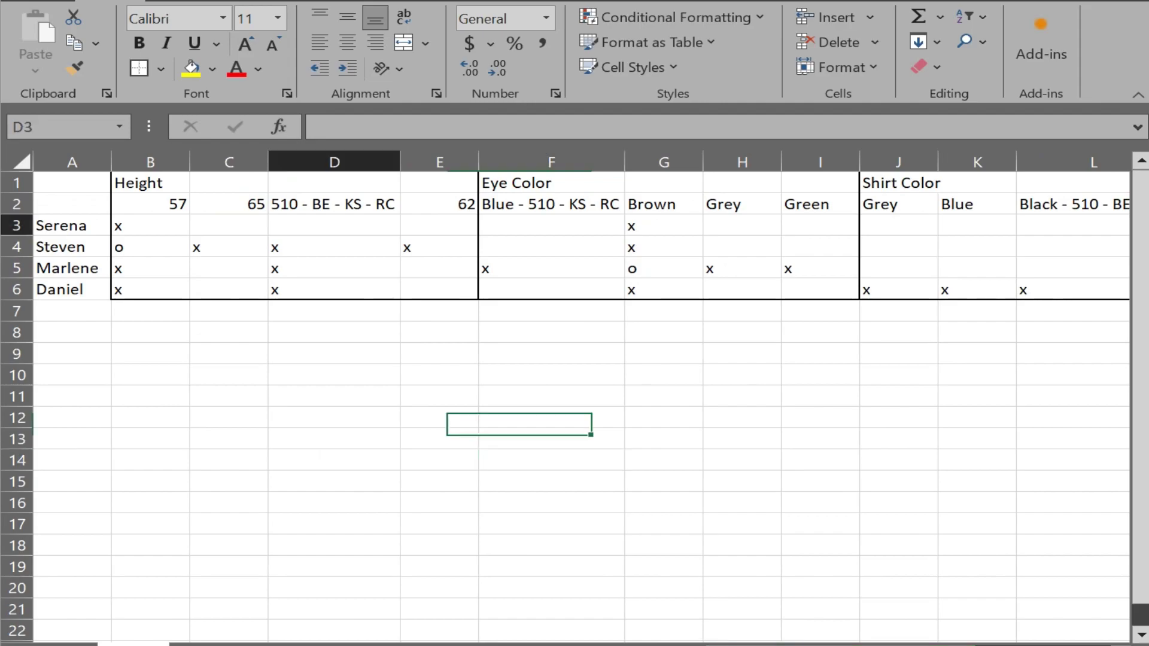
pyautogui.write('o')
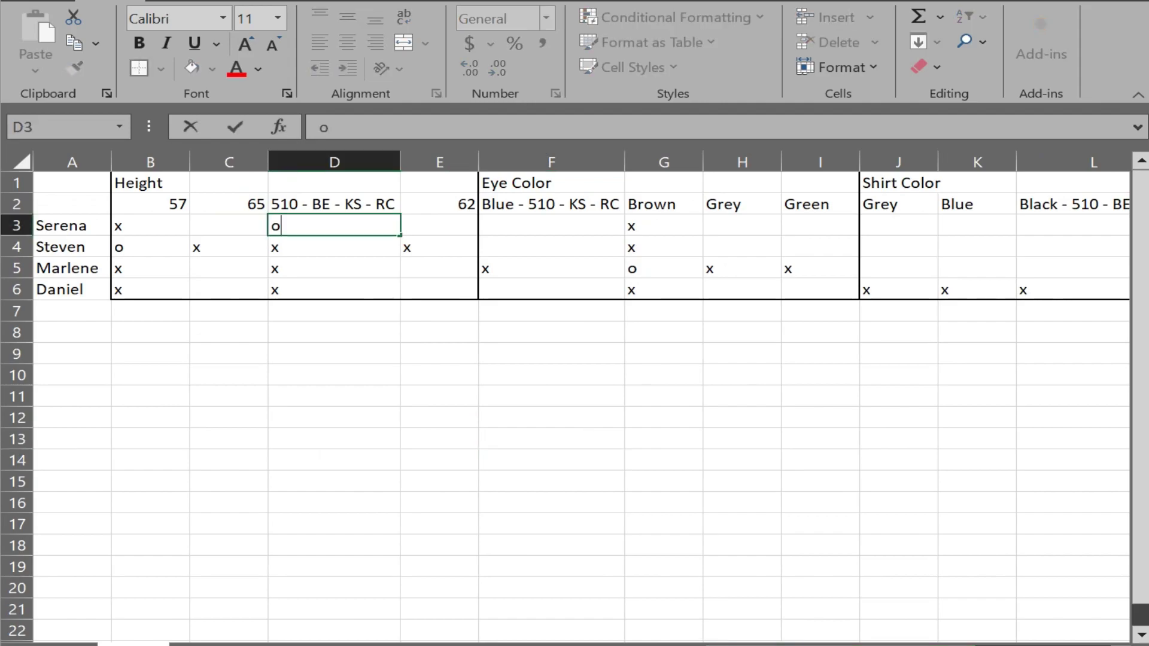
pyautogui.click(439, 354)
pyautogui.click(551, 226)
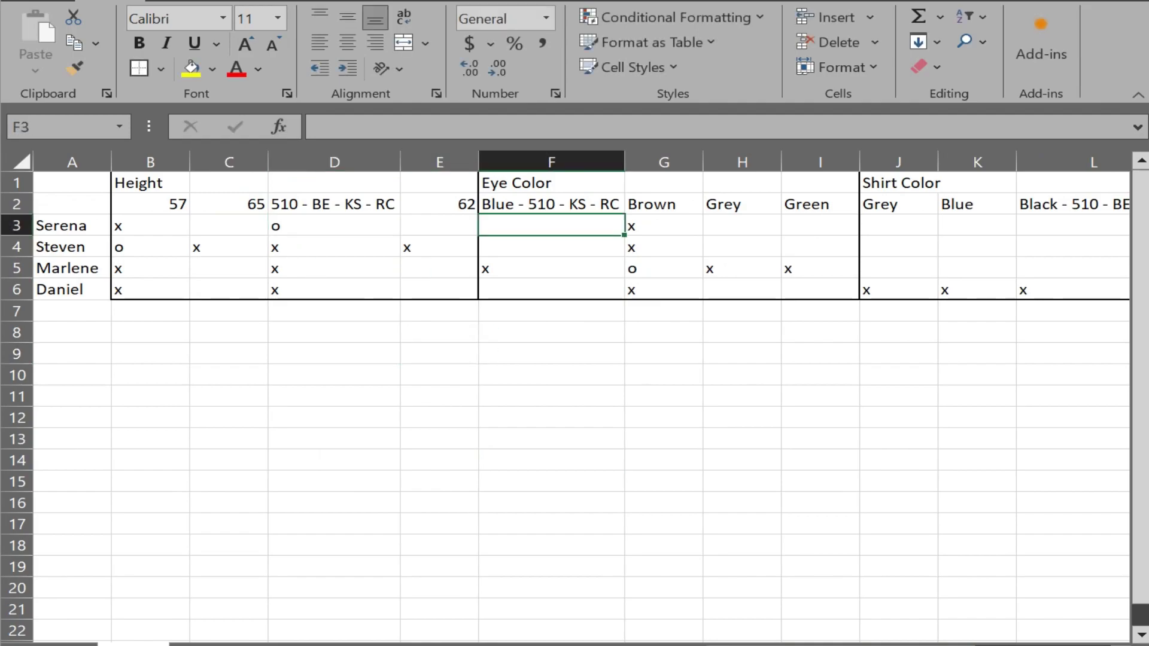
pyautogui.write('o')
pyautogui.click(551, 374)
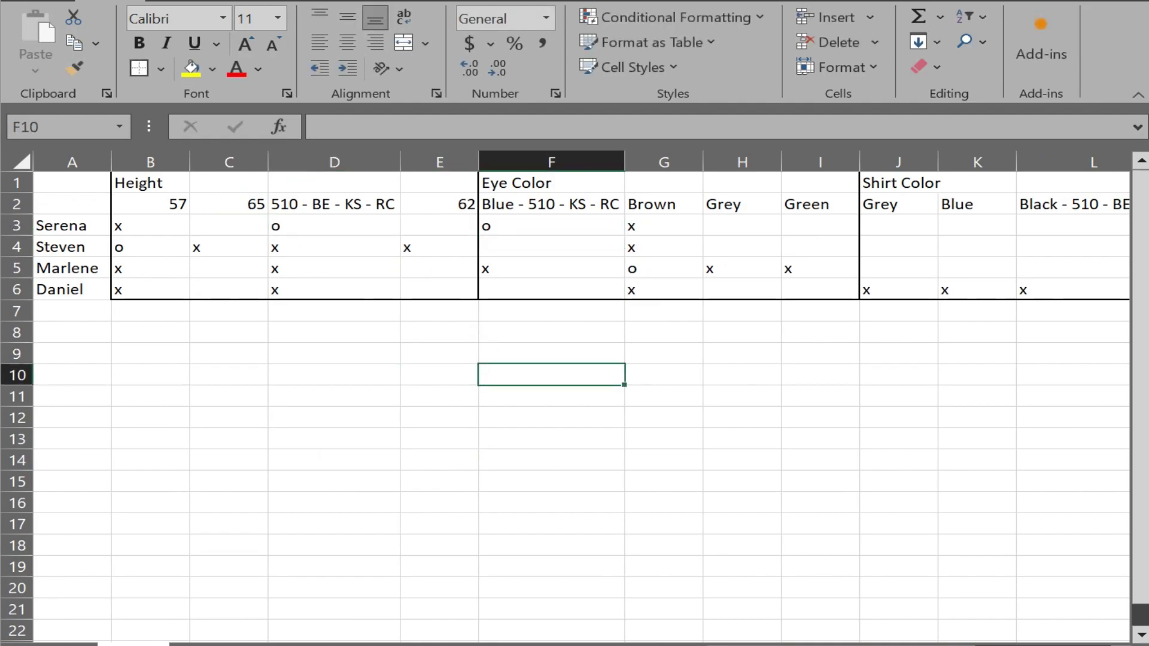
pyautogui.click(1073, 226)
pyautogui.write('o')
pyautogui.hscroll(6, 581, 396)
pyautogui.click(728, 226)
pyautogui.write('o')
pyautogui.click(837, 418)
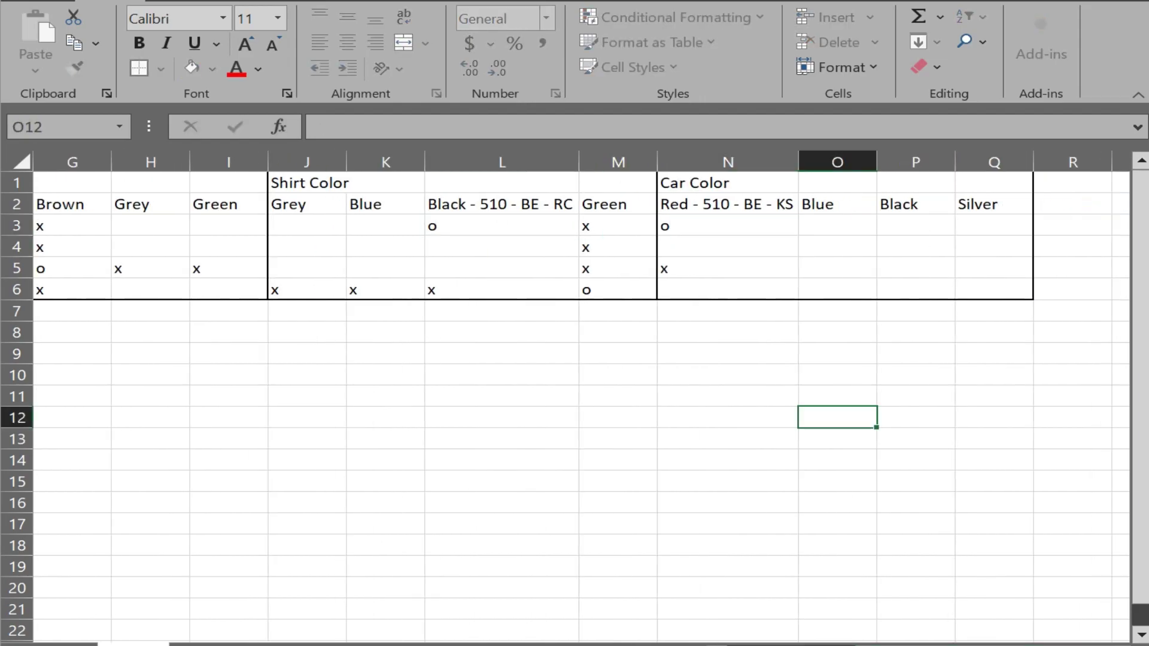
pyautogui.moveTo(916, 643); pyautogui.dragTo(880, 644)
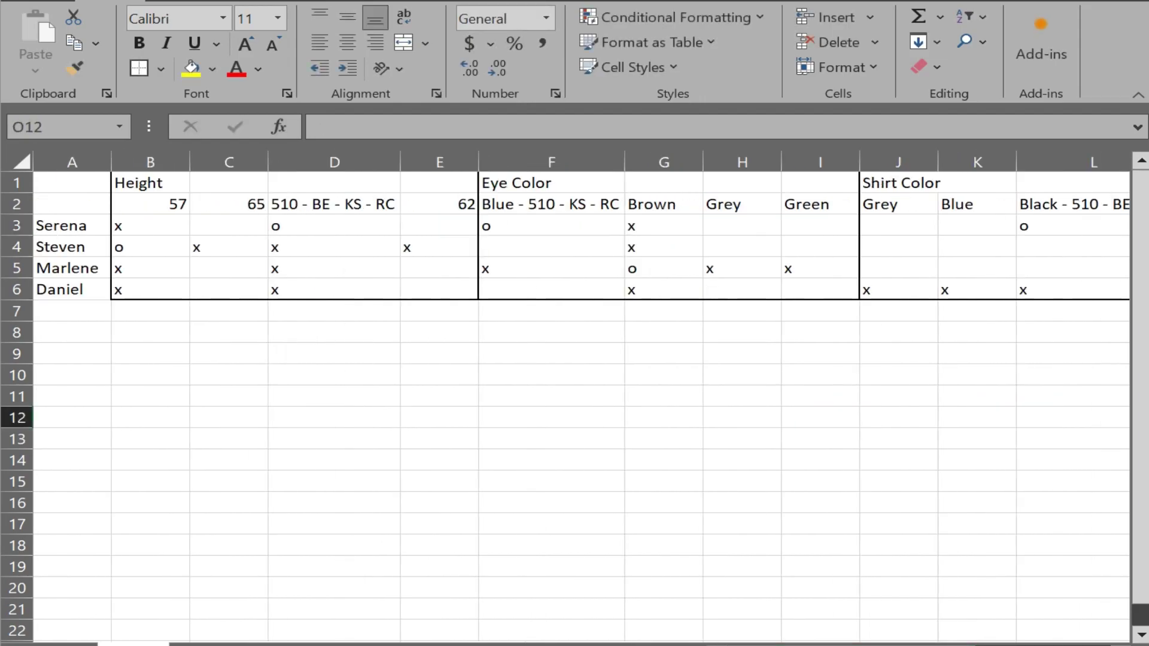
# Step: Cross out Serena's other heights and eye colours, plus Steven and Daniel under Blue eyes
pyautogui.click(228, 226)
pyautogui.doubleClick(229, 225)
pyautogui.write('x')
pyautogui.click(439, 225)
pyautogui.write('x')
pyautogui.click(335, 375)
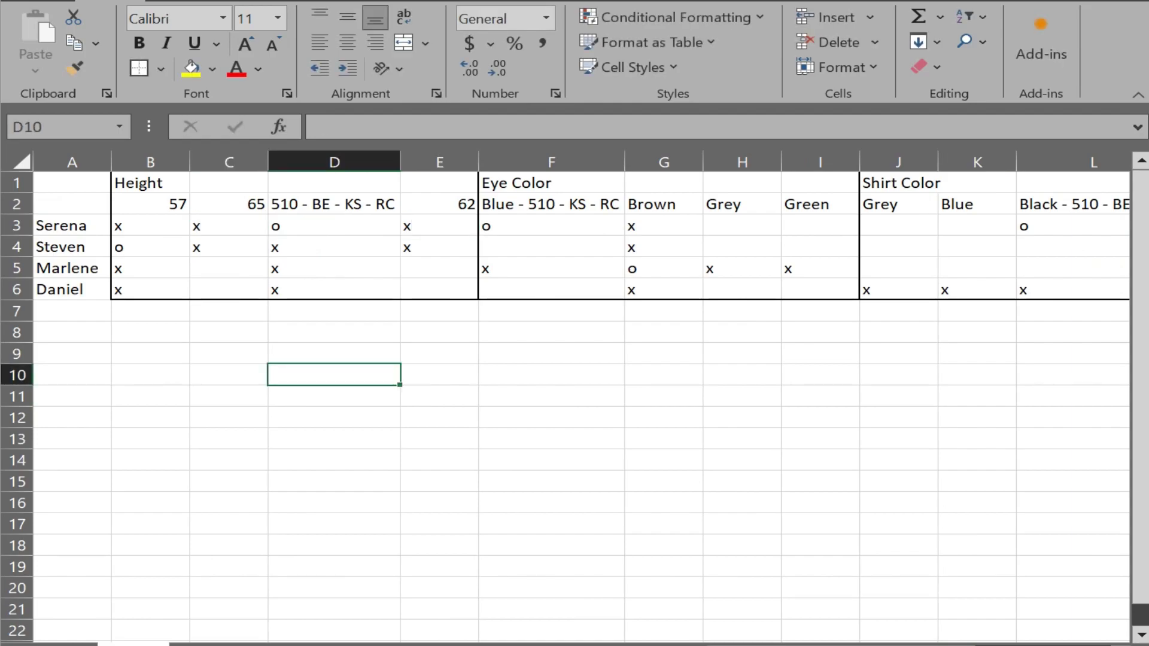
pyautogui.click(552, 248)
pyautogui.write('x')
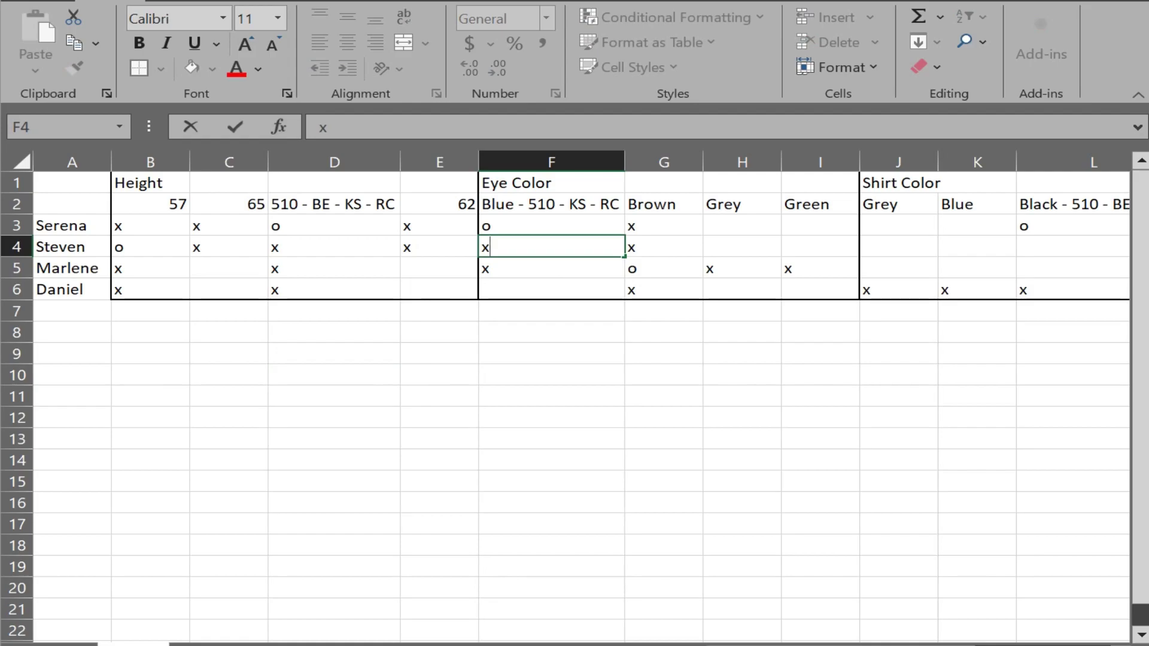
pyautogui.click(742, 226)
pyautogui.write('x')
pyautogui.click(820, 225)
pyautogui.write('x')
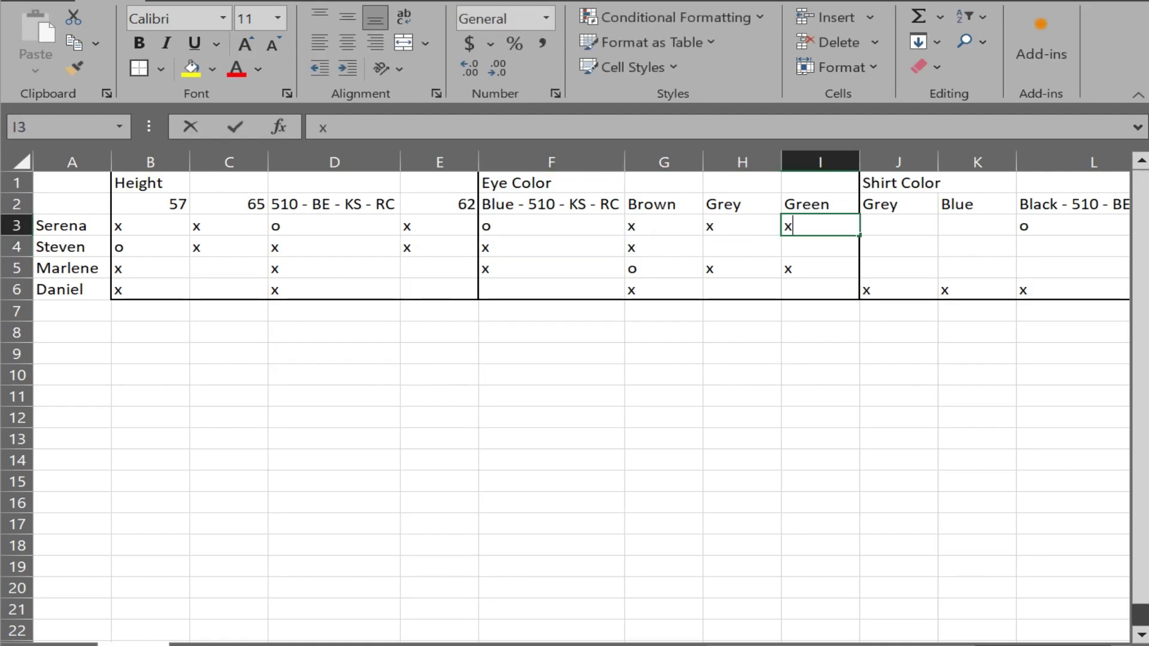
pyautogui.click(551, 289)
pyautogui.write('x')
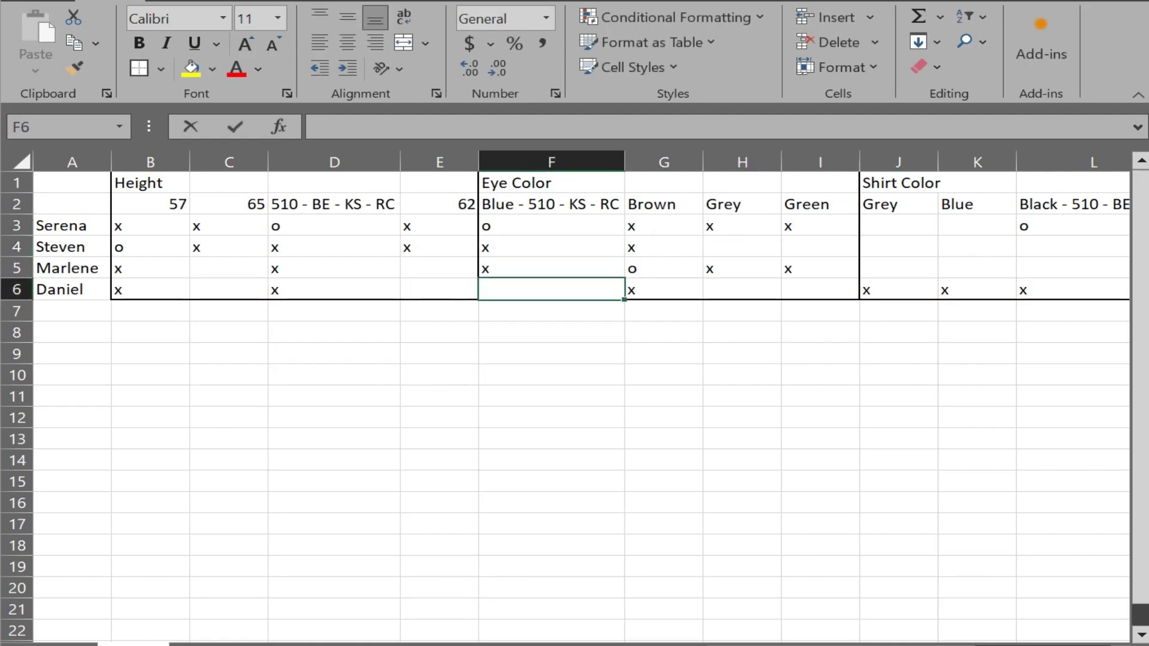
# Step: Cross out Steven and Marlene under Black shirt and Serena's other shirt and car colours
pyautogui.click(1073, 247)
pyautogui.write('x')
pyautogui.press('Return')
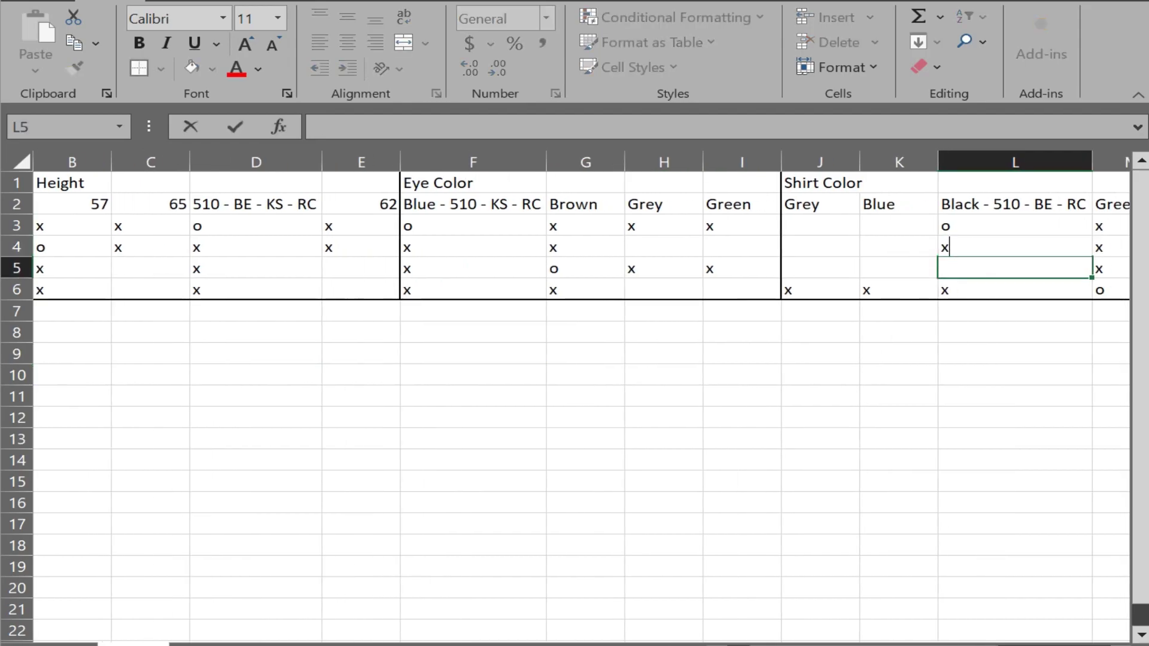
pyautogui.write('x')
pyautogui.press('BackSpace')
pyautogui.press('Down')
pyautogui.press('Down')
pyautogui.press('Down')
pyautogui.write('x')
pyautogui.press('Up')
pyautogui.press('Up')
pyautogui.press('Left')
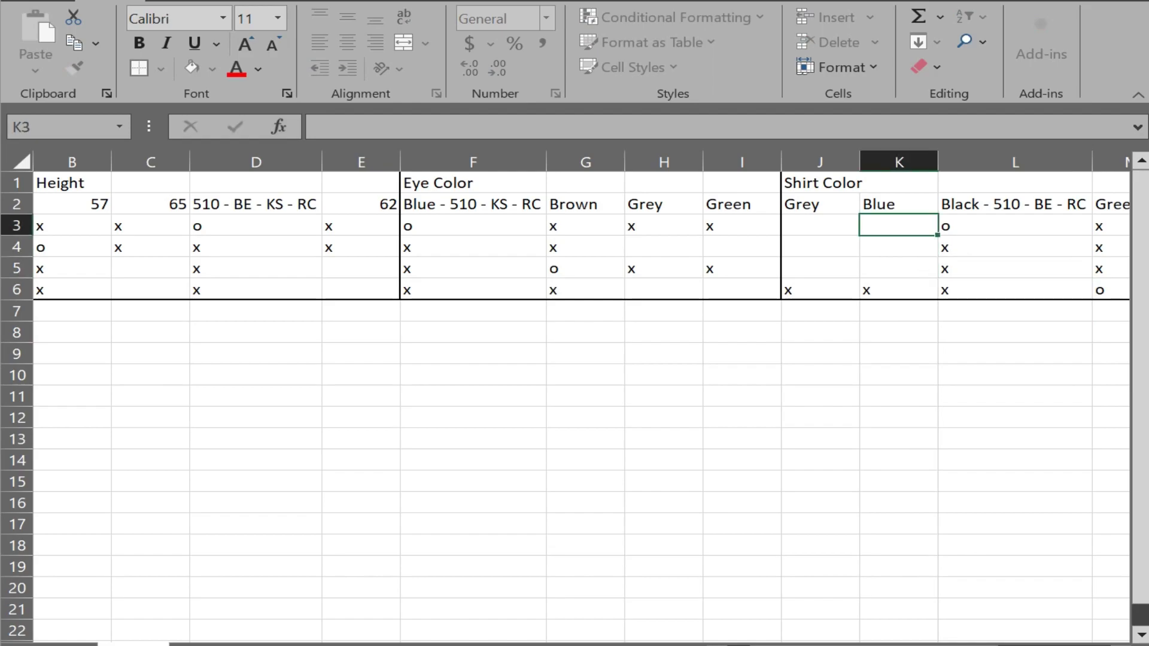
pyautogui.write('x')
pyautogui.press('Left')
pyautogui.write('x')
pyautogui.press('Down')
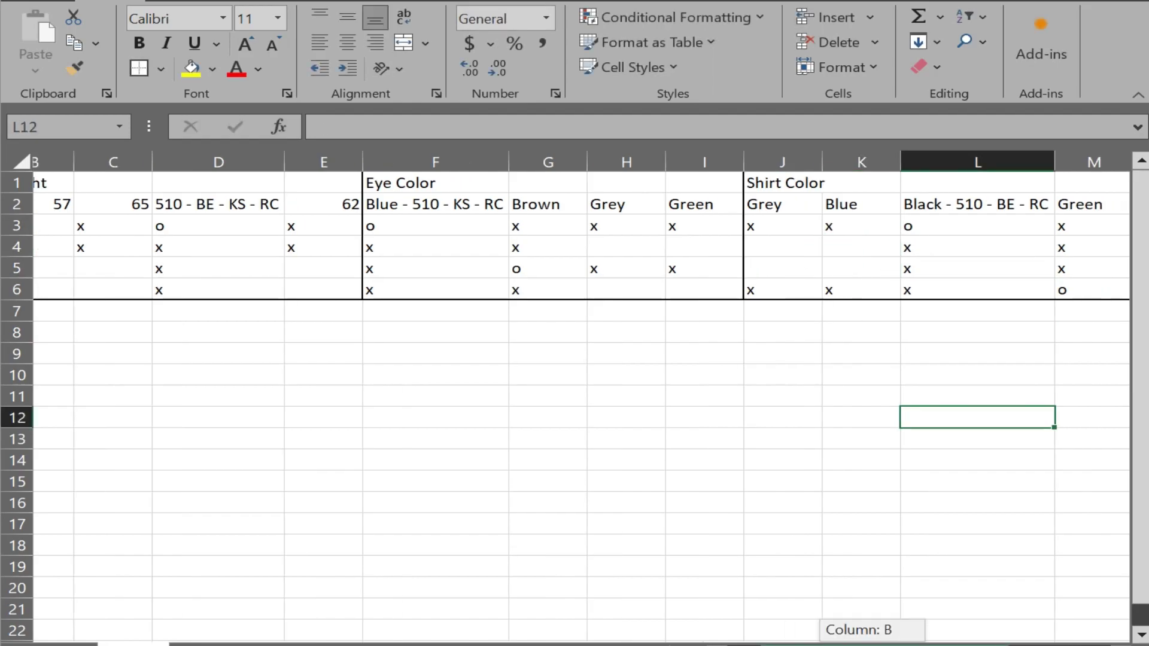
pyautogui.hscroll(5, 582, 397)
pyautogui.write('x')
pyautogui.press('Up')
pyautogui.press('Right')
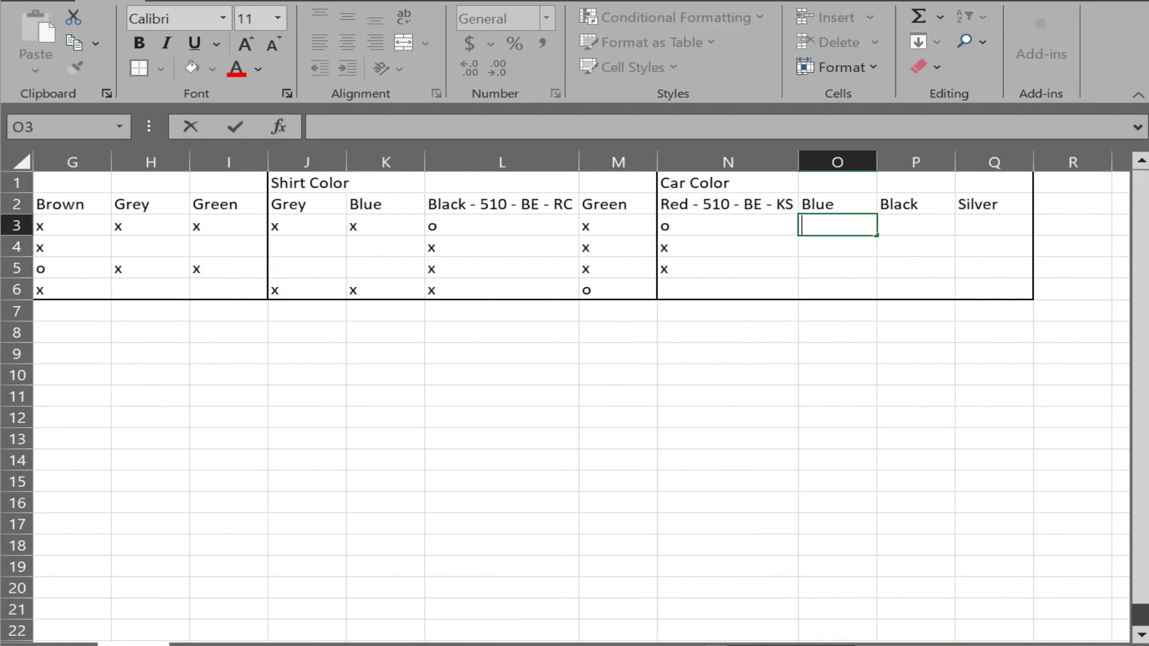
pyautogui.write('x')
pyautogui.press('Right')
pyautogui.write('x')
pyautogui.press('Right')
pyautogui.write('x')
pyautogui.press('Left')
pyautogui.press('Left')
pyautogui.press('Left')
pyautogui.press('Down')
pyautogui.press('Down')
pyautogui.press('Down')
pyautogui.write('x')
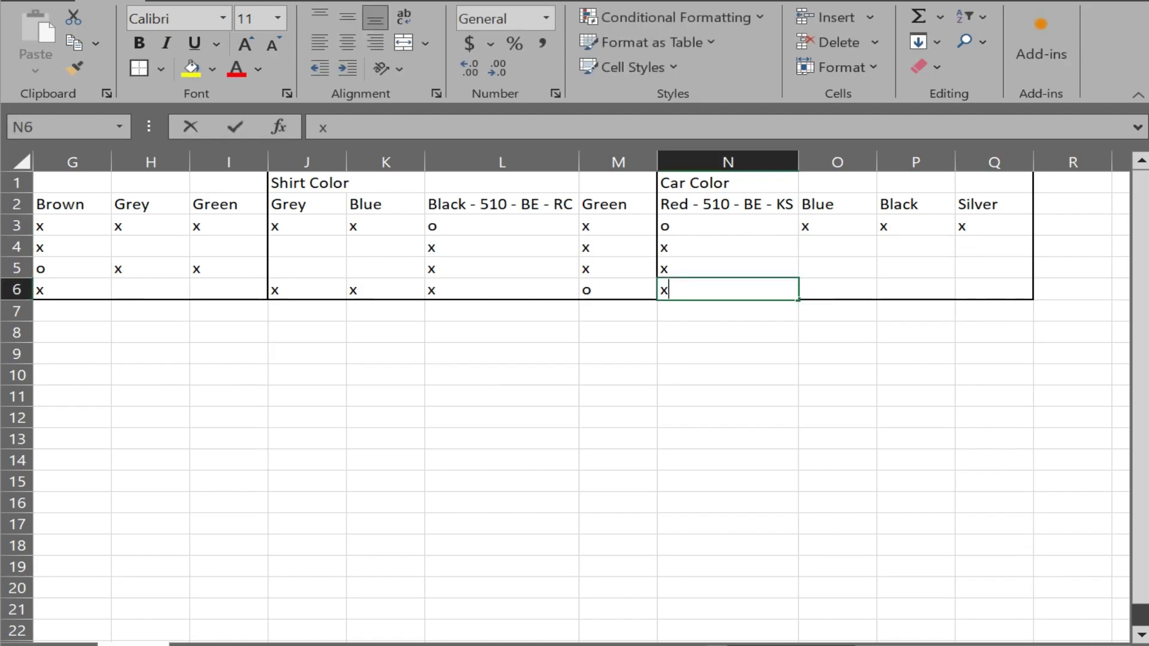
pyautogui.press('Down')
pyautogui.press('Down')
pyautogui.press('Down')
pyautogui.hscroll(-6, 582, 398)
pyautogui.click(335, 482)
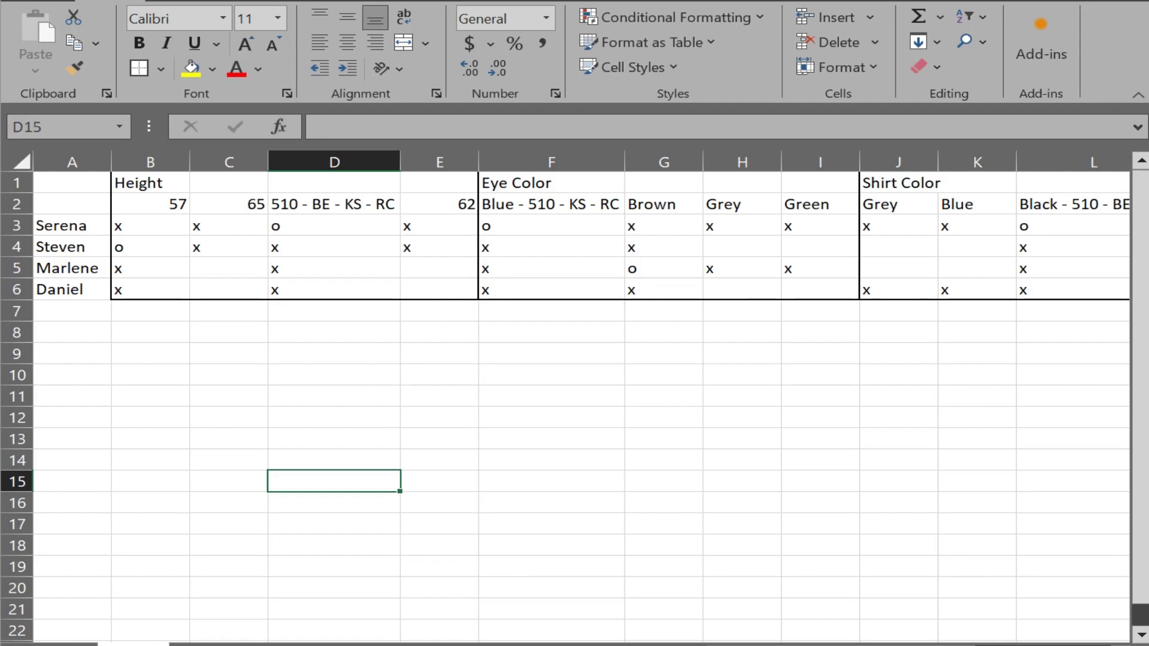
pyautogui.moveTo(862, 645); pyautogui.dragTo(916, 644)
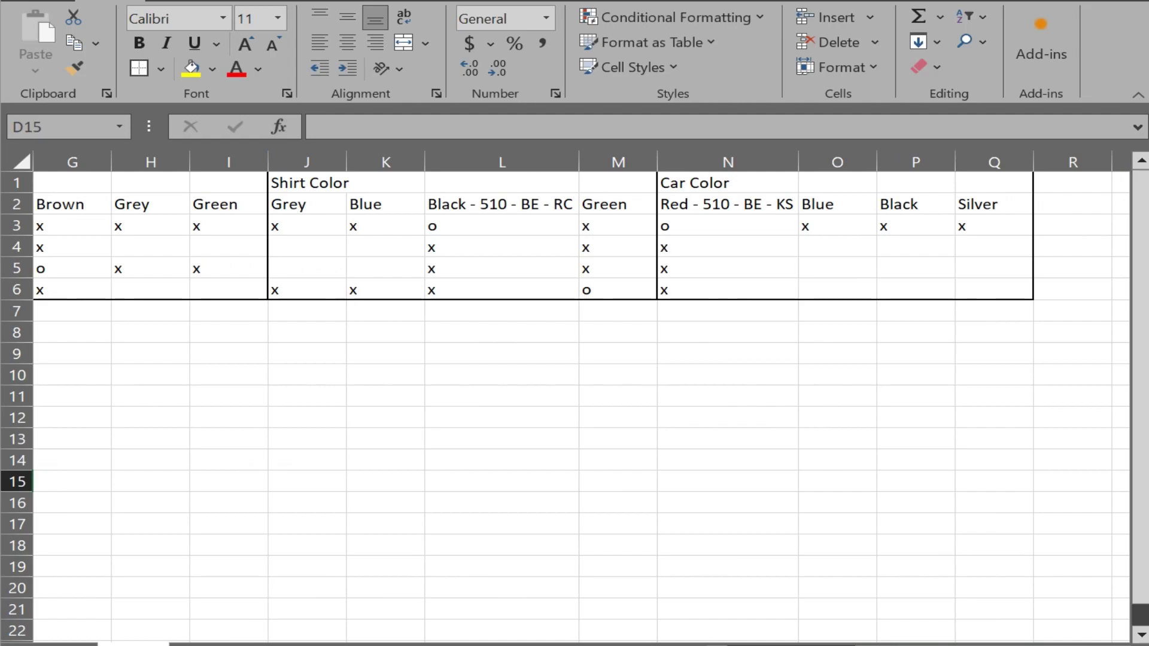
pyautogui.moveTo(916, 644); pyautogui.dragTo(898, 645)
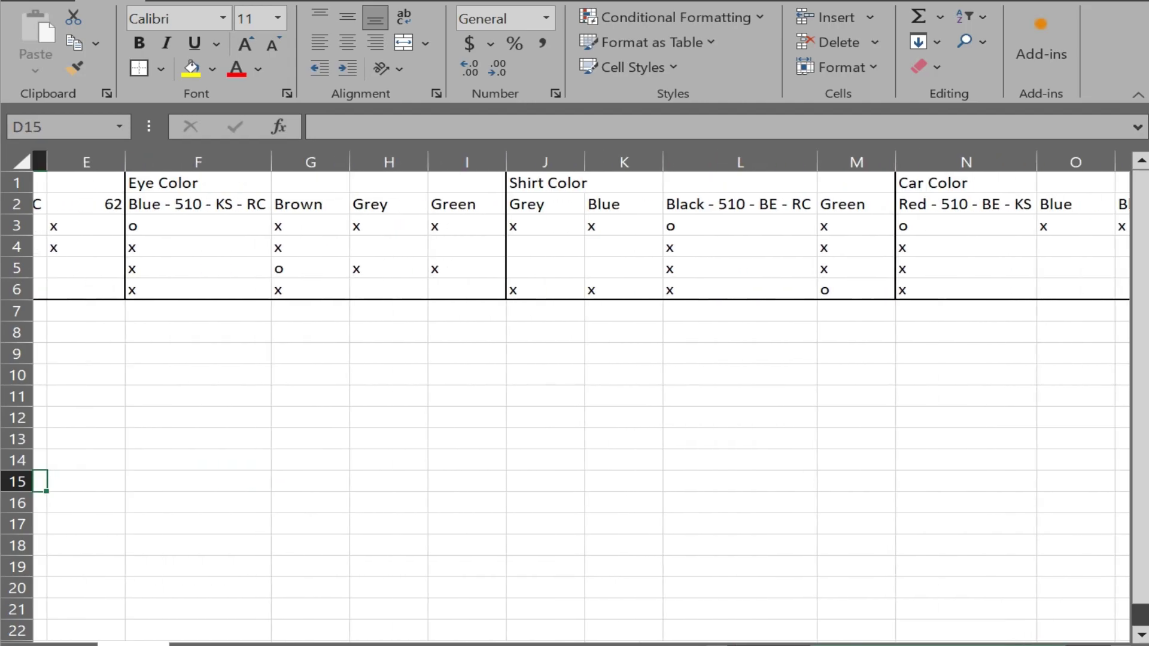
# Step: Enter o in J4 for Steven's grey shirt, x in K4 and o in K5 for Marlene
pyautogui.click(532, 267)
pyautogui.write('x')
pyautogui.press('Down')
pyautogui.press('Down')
pyautogui.press('Up')
pyautogui.press('Up')
pyautogui.press('Up')
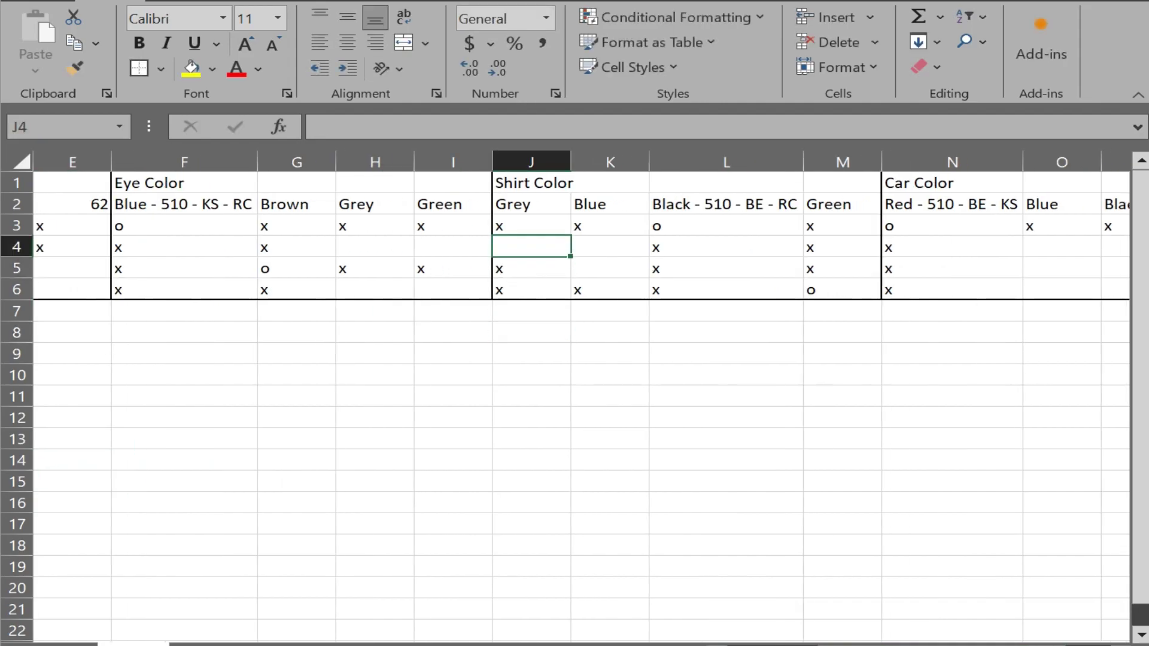
pyautogui.write('o')
pyautogui.click(726, 546)
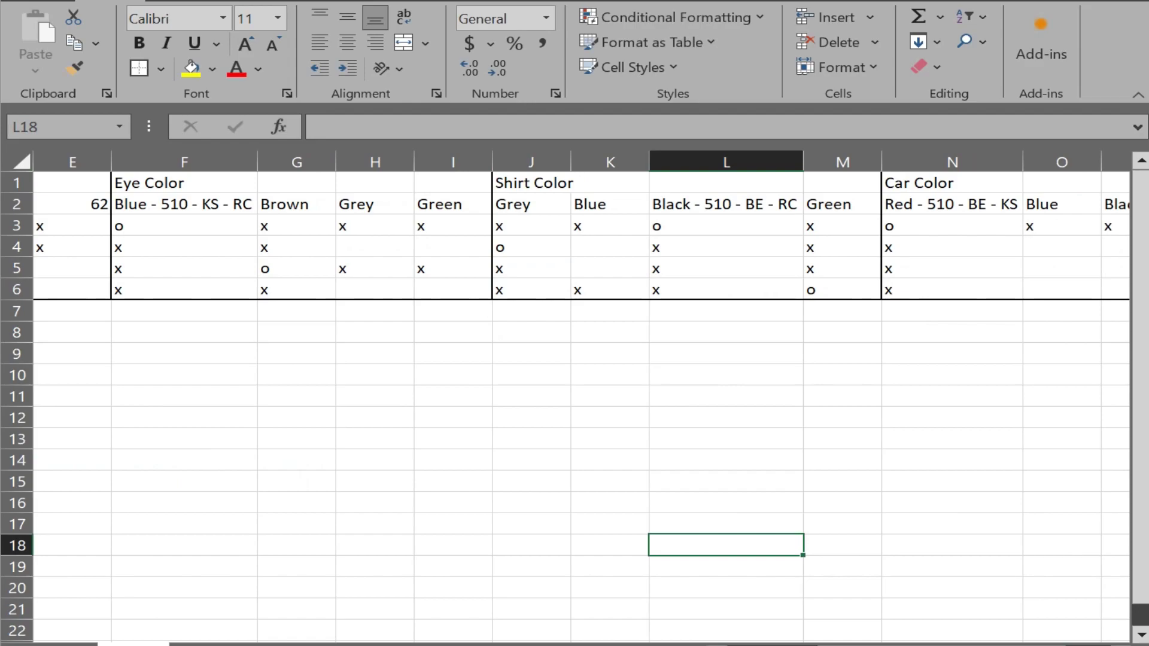
pyautogui.moveTo(907, 644)
pyautogui.mouseDown()
pyautogui.moveTo(862, 643)
pyautogui.moveTo(898, 644)
pyautogui.mouseUp()
pyautogui.click(387, 269)
pyautogui.press('Up')
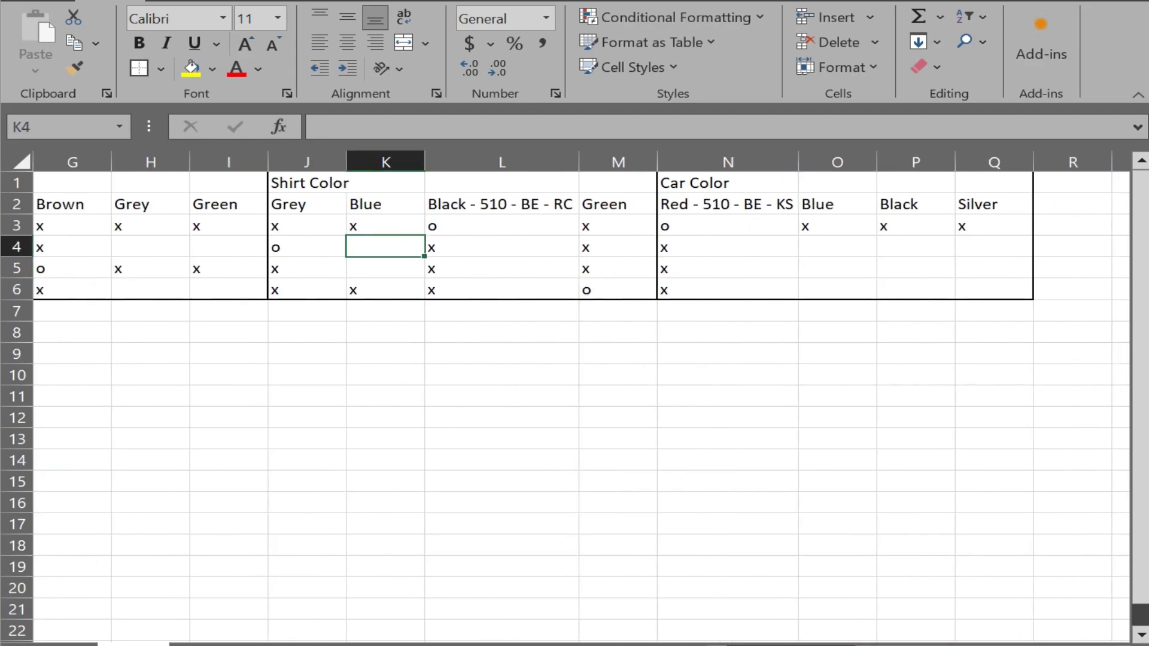
pyautogui.write('x')
pyautogui.press('Return')
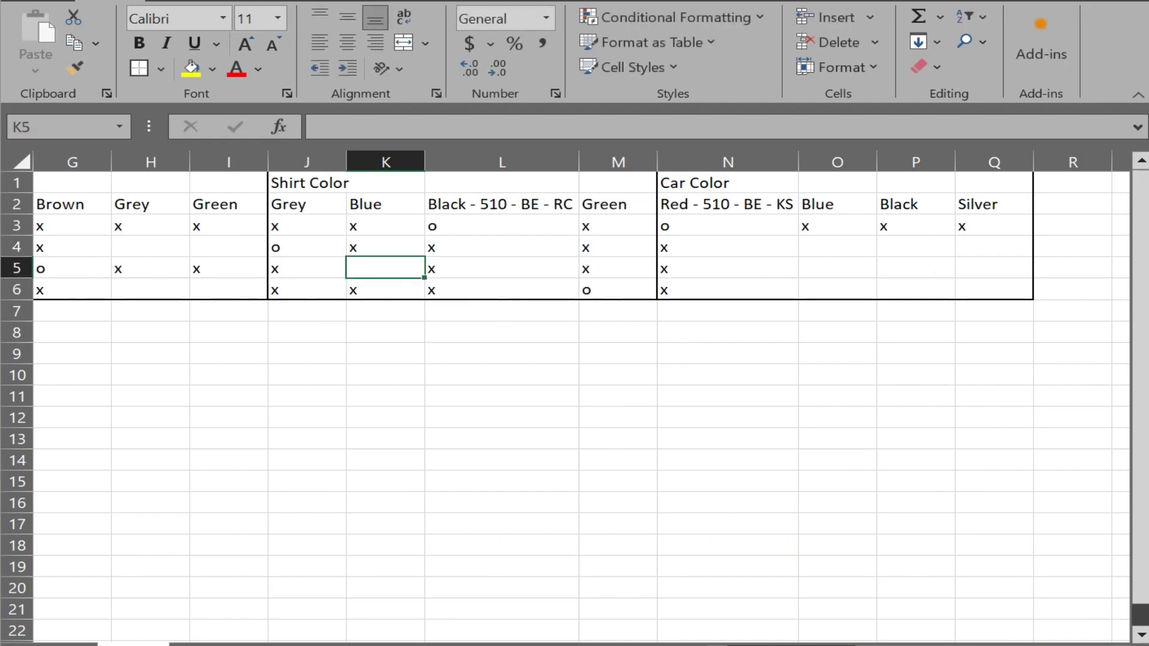
pyautogui.write('o')
pyautogui.click(502, 396)
pyautogui.moveTo(898, 644); pyautogui.dragTo(862, 644)
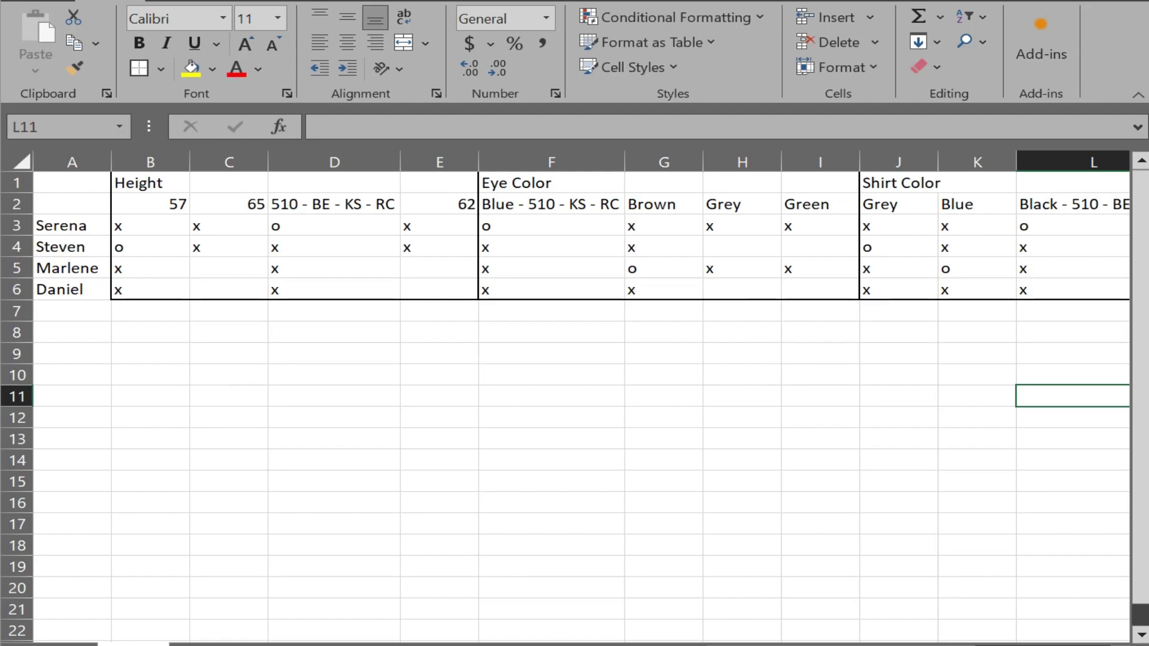
pyautogui.click(820, 247)
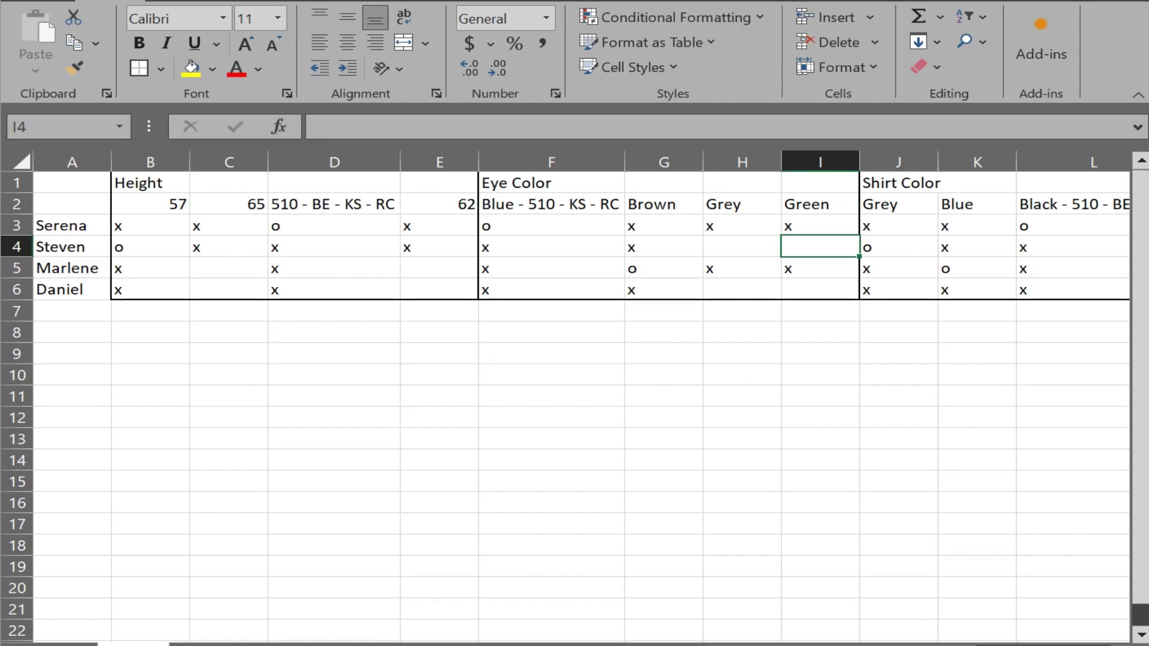
# Step: Enter o in C6, H6, I4, E5 and x in H4, I6, E6, C5
pyautogui.click(228, 289)
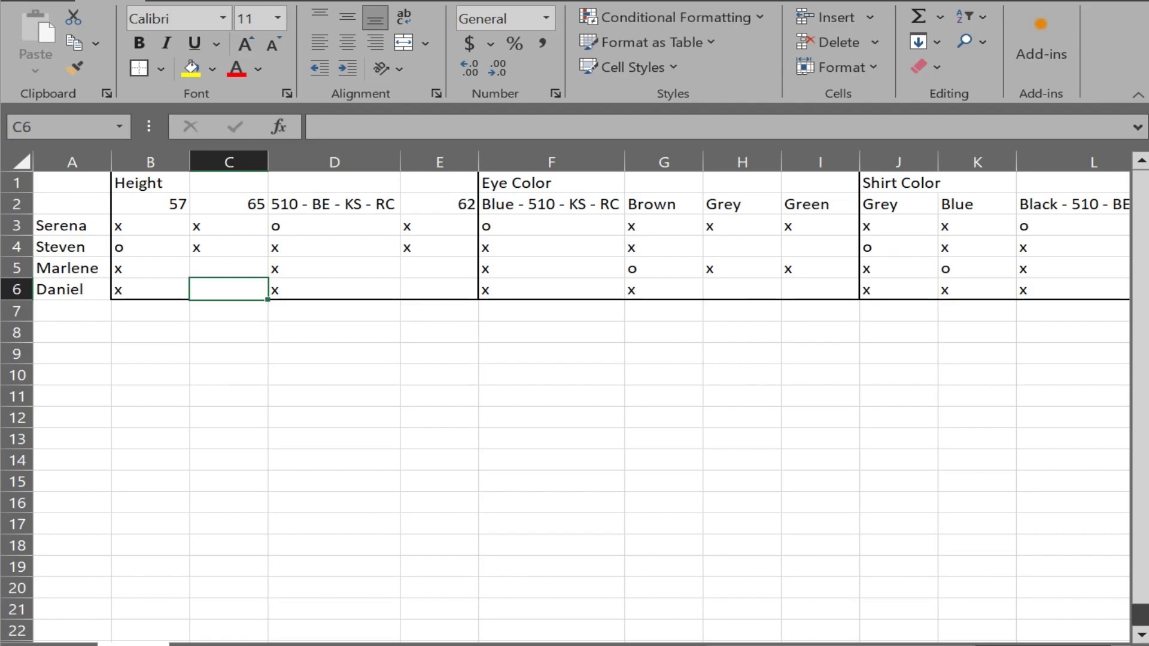
pyautogui.write('o')
pyautogui.click(663, 310)
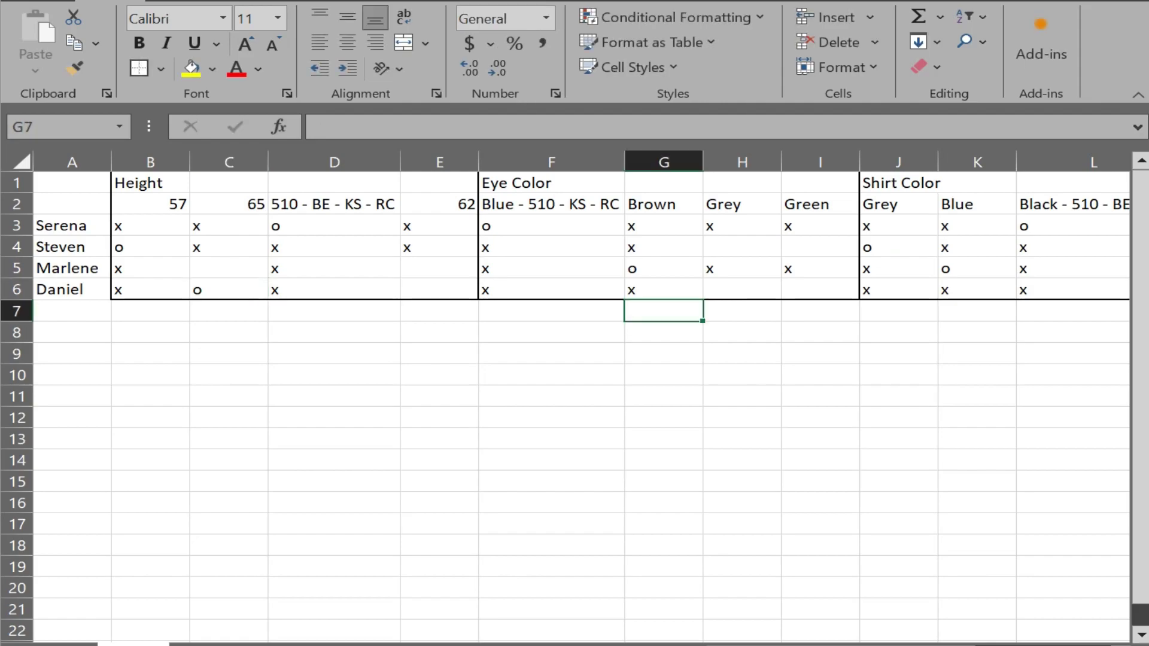
pyautogui.click(742, 288)
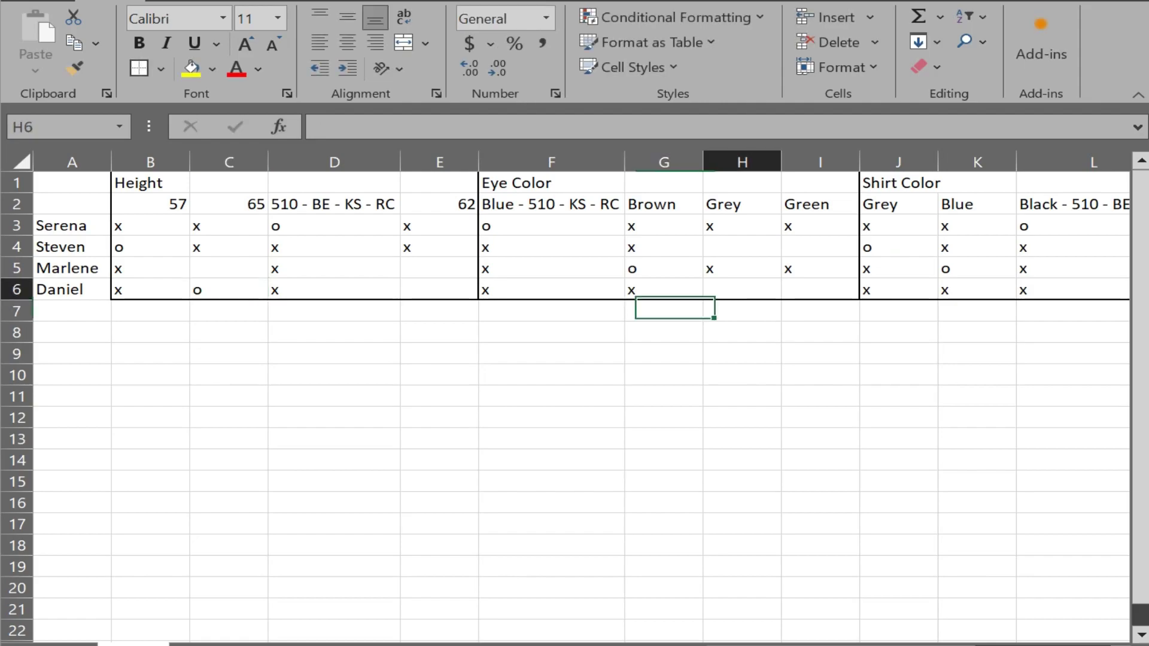
pyautogui.write('o')
pyautogui.click(819, 246)
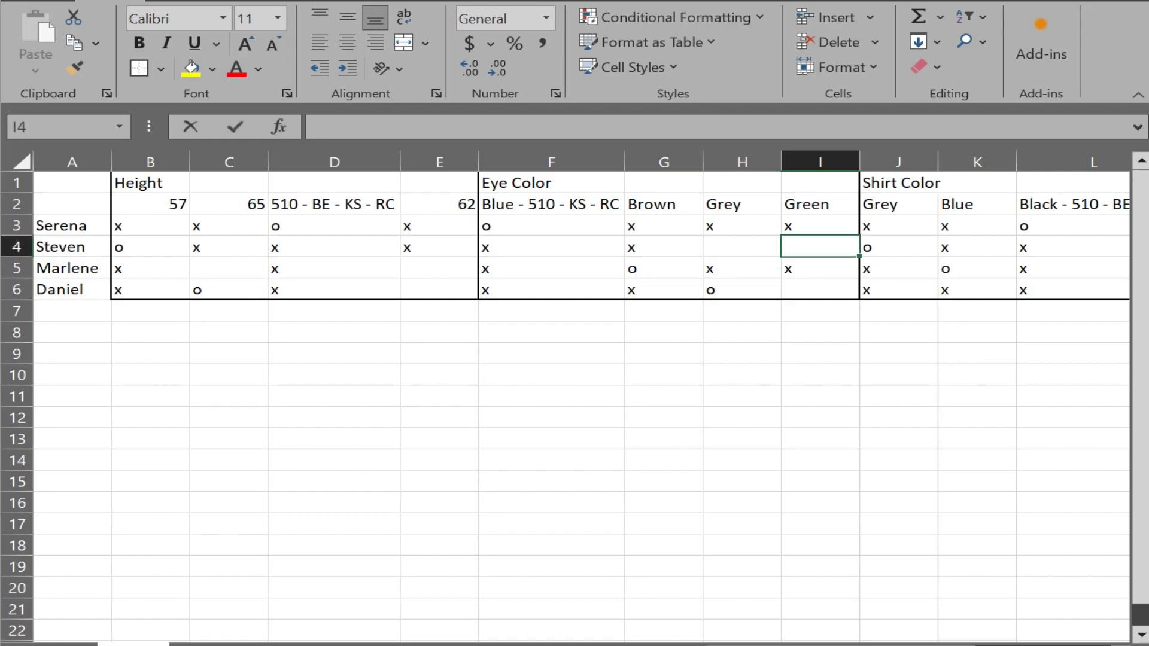
pyautogui.write('o')
pyautogui.press('Left')
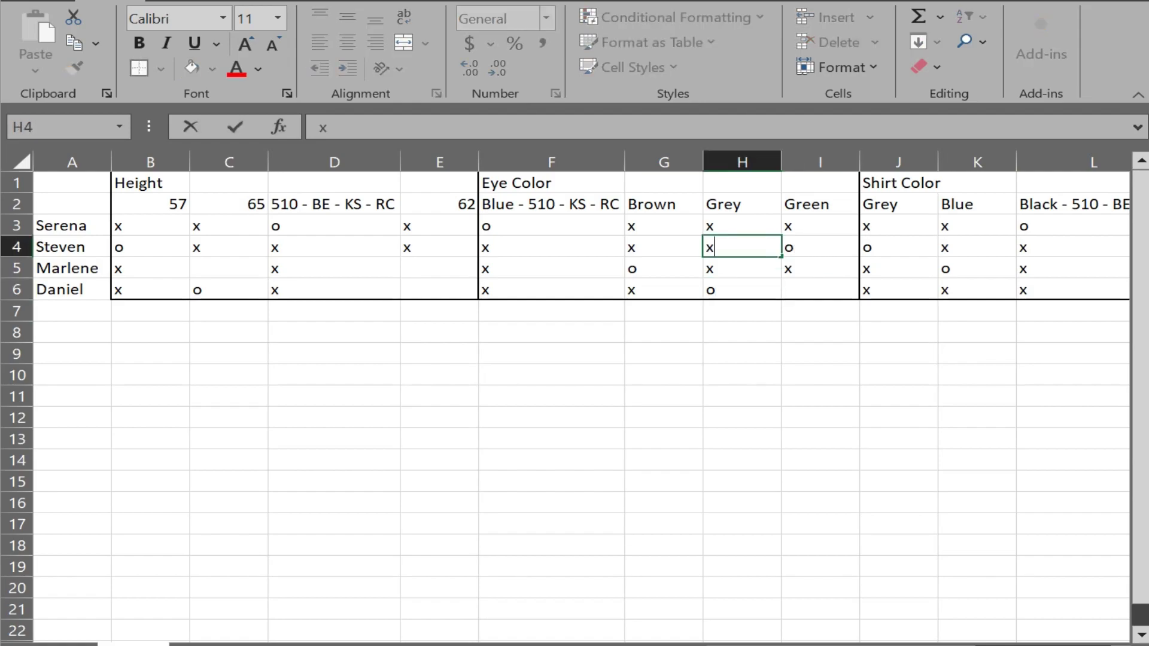
pyautogui.write('xx')
pyautogui.click(228, 268)
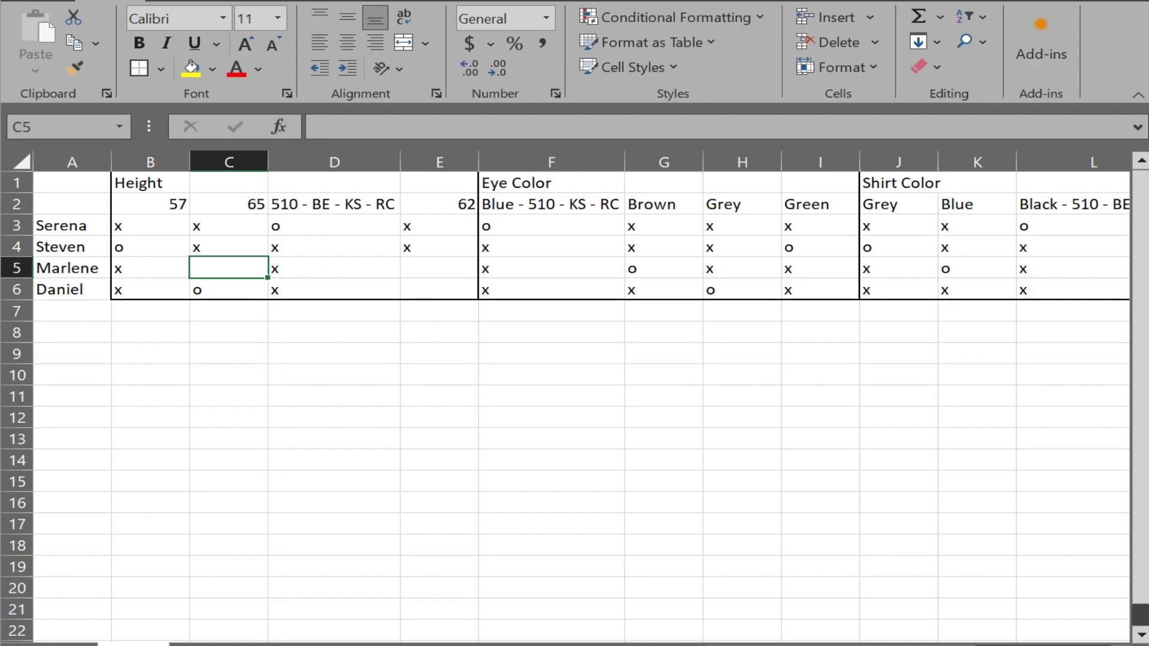
pyautogui.press('Right')
pyautogui.press('Right')
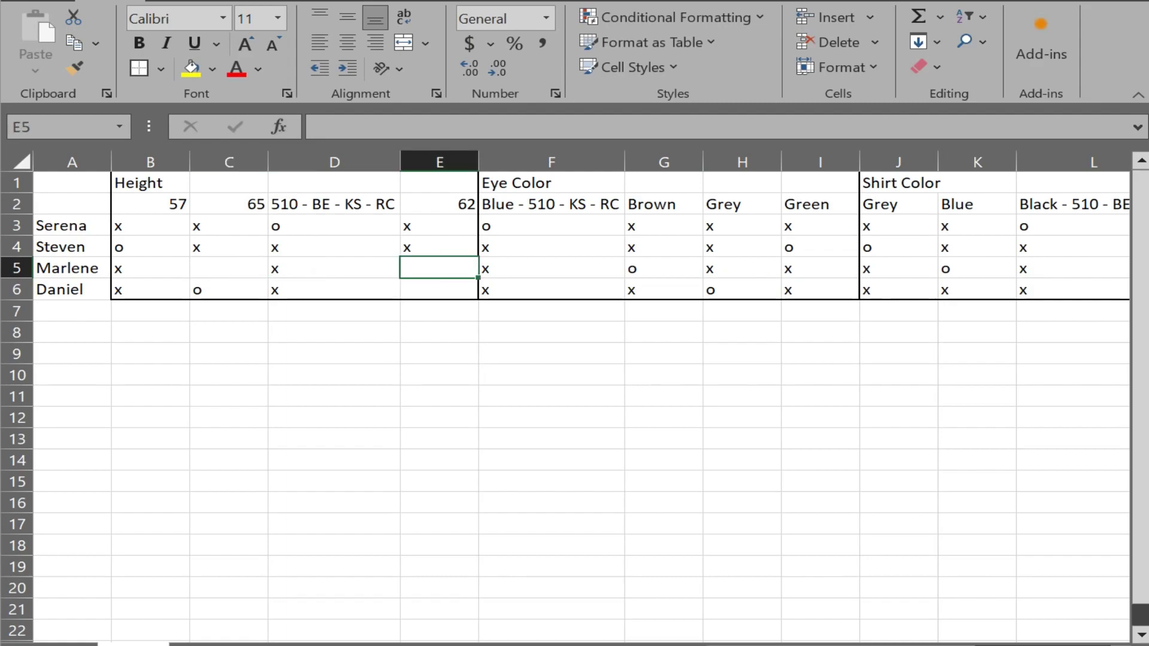
pyautogui.write('o')
pyautogui.press('Return')
pyautogui.write('x')
pyautogui.press('Up')
pyautogui.press('Left')
pyautogui.press('Left')
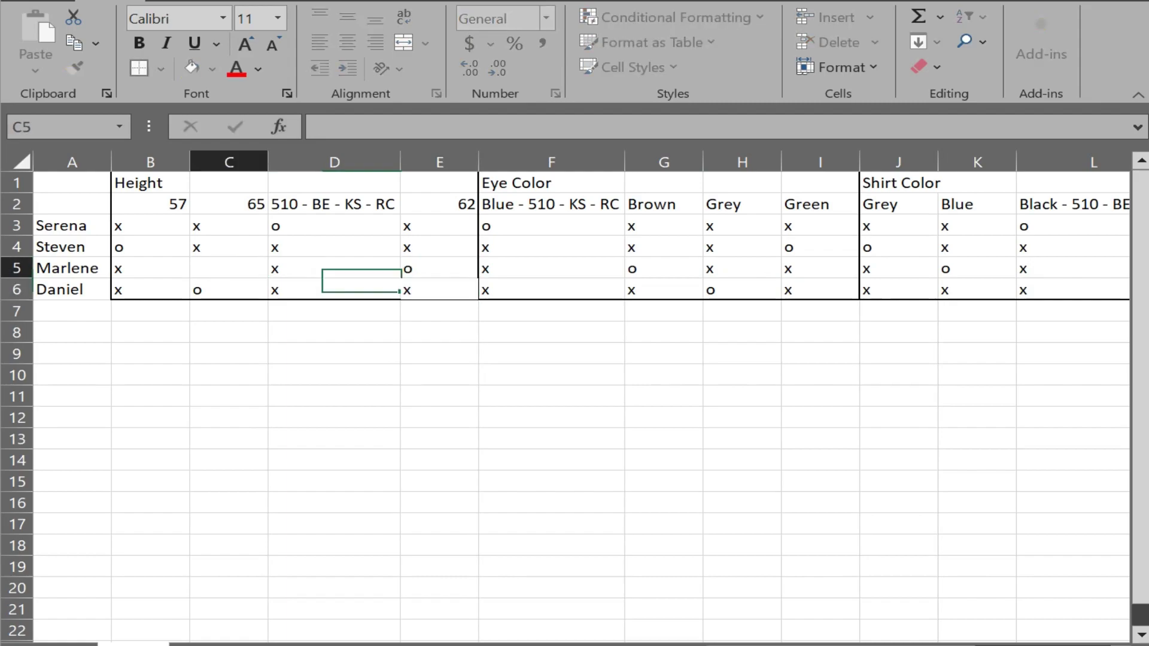
pyautogui.write('x')
pyautogui.click(552, 353)
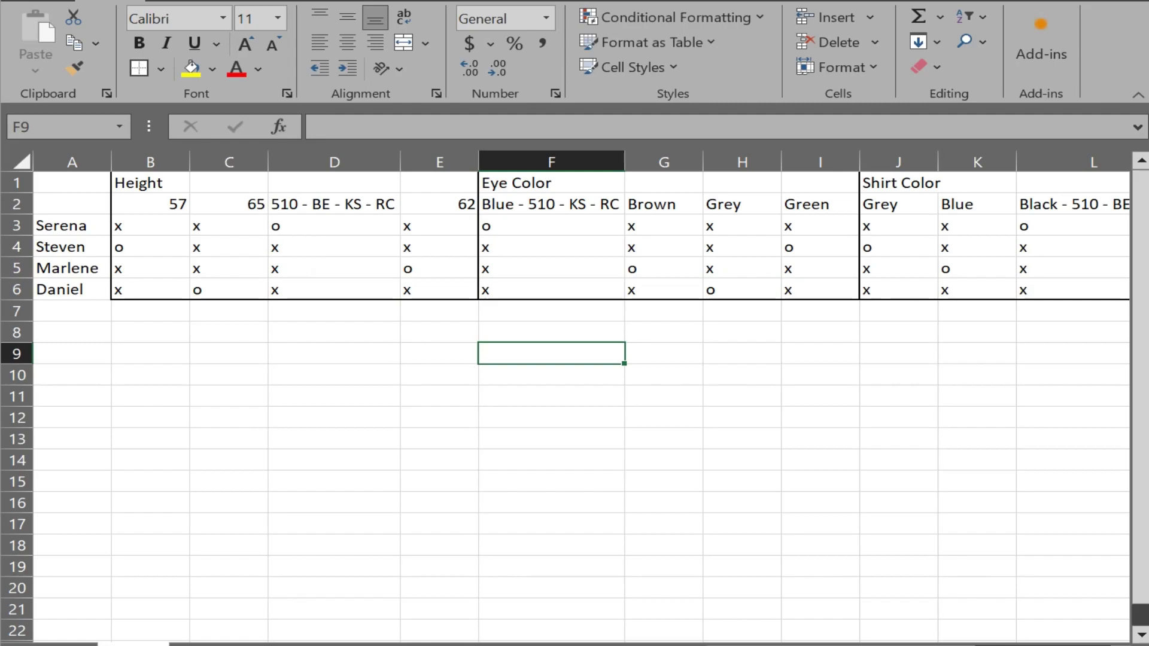
pyautogui.moveTo(844, 645)
pyautogui.mouseDown()
pyautogui.moveTo(862, 644)
pyautogui.moveTo(808, 644)
pyautogui.mouseUp()
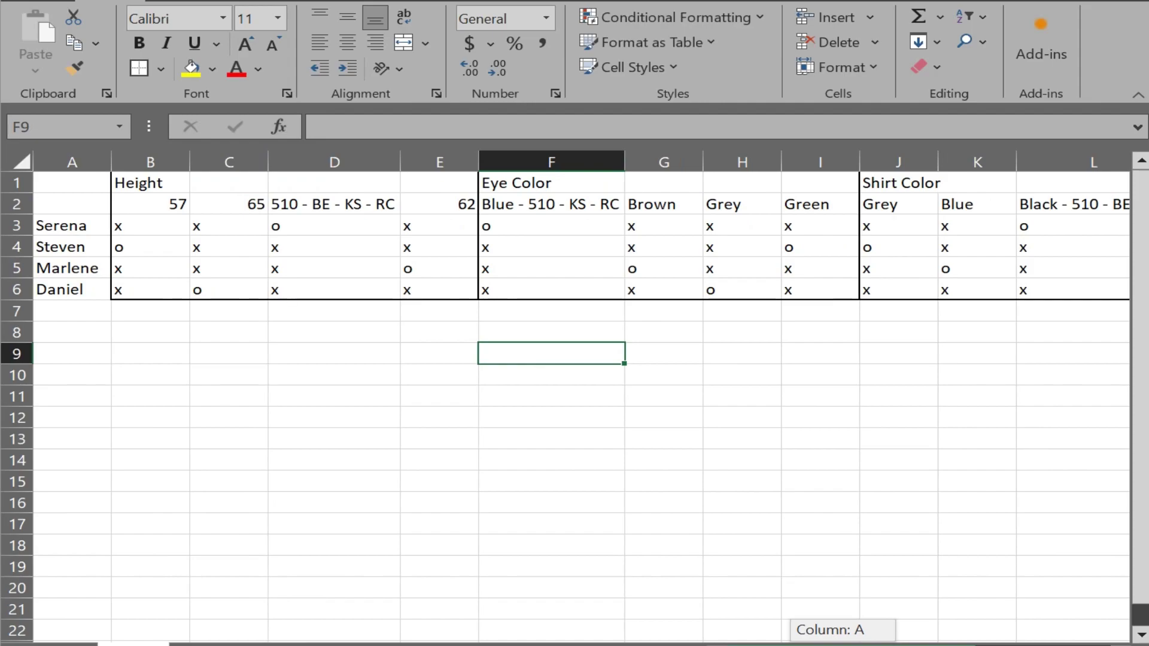
pyautogui.moveTo(133, 642); pyautogui.dragTo(138, 644)
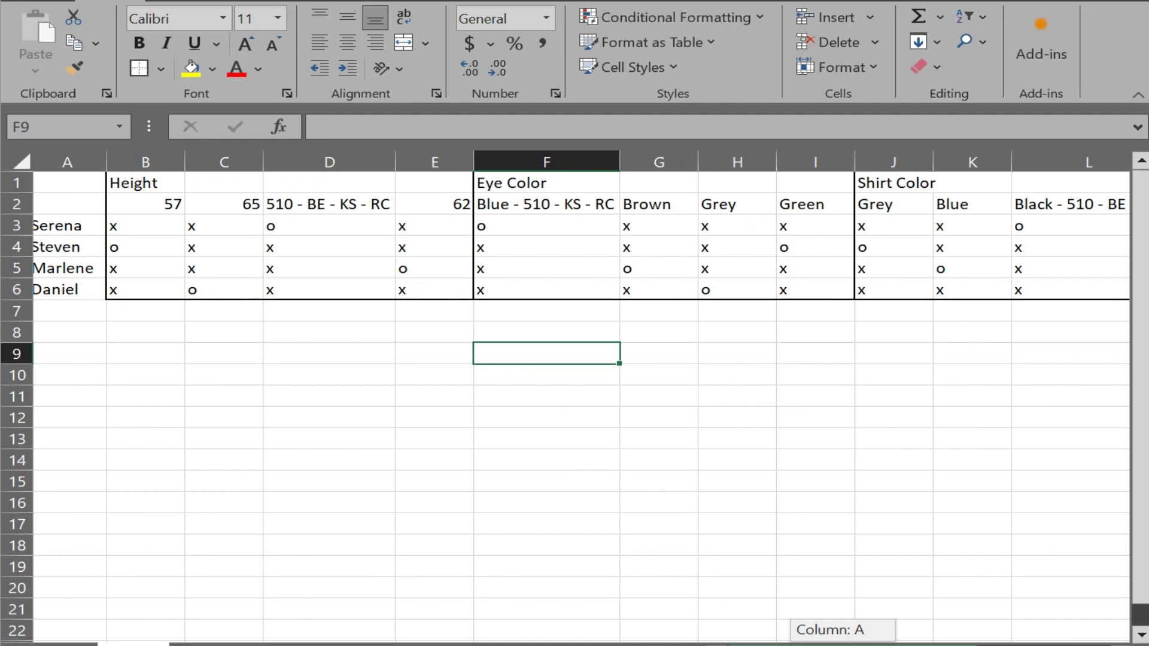
pyautogui.moveTo(808, 644); pyautogui.dragTo(836, 644)
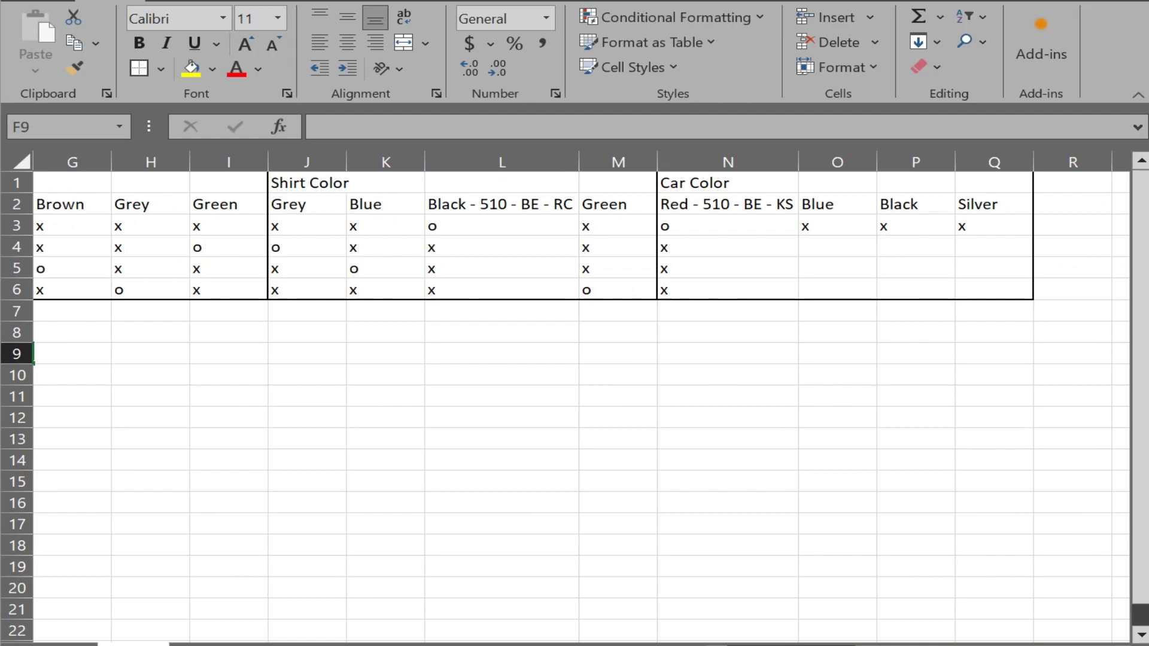
# Step: Give Steven the black car with o in P4 and cross out P5, P6, O4, Q4
pyautogui.click(916, 247)
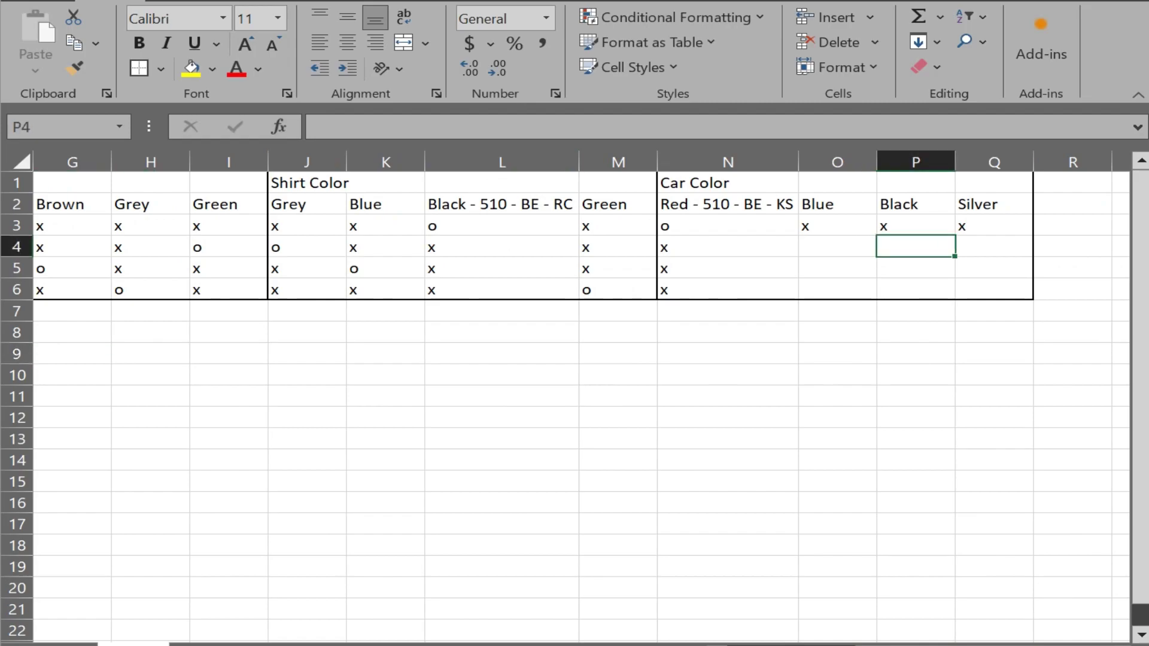
pyautogui.write('o')
pyautogui.press('Return')
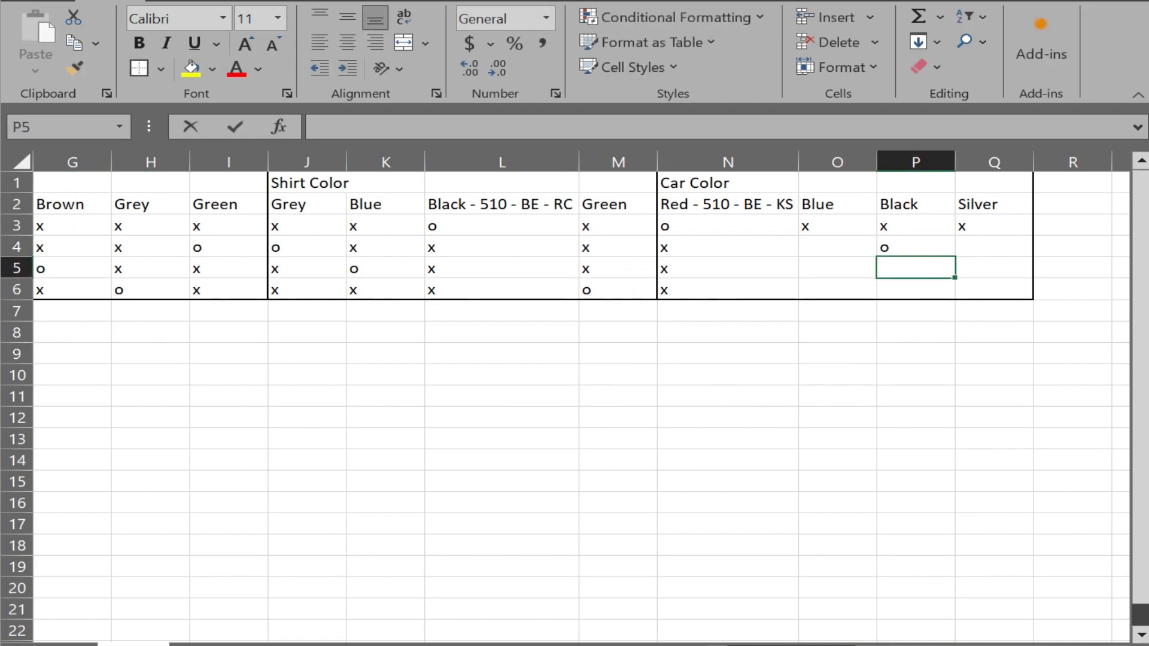
pyautogui.write('x')
pyautogui.press('Return')
pyautogui.write('x')
pyautogui.click(837, 247)
pyautogui.write('x')
pyautogui.click(994, 248)
pyautogui.write('x')
pyautogui.click(916, 353)
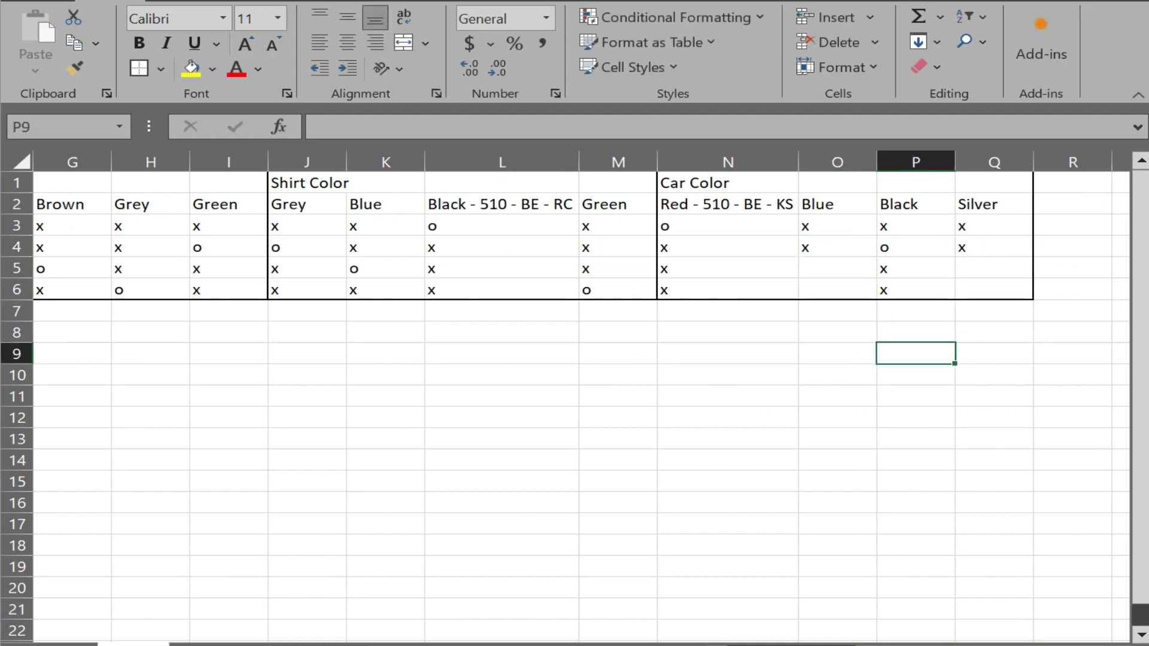
# Step: Give Marlene the silver car (Q5) and Daniel the blue car (O6), crossing out O5 and Q6
pyautogui.moveTo(1032, 644)
pyautogui.mouseDown()
pyautogui.moveTo(943, 645)
pyautogui.moveTo(997, 644)
pyautogui.mouseUp()
pyautogui.click(994, 269)
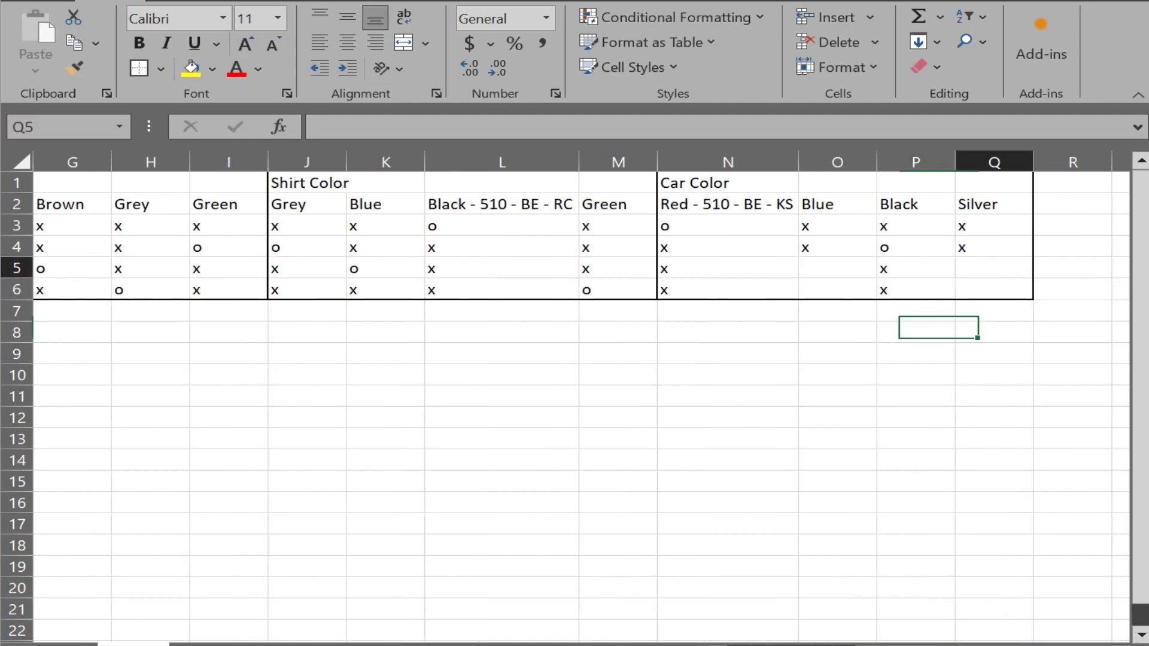
pyautogui.write('o')
pyautogui.press('Left')
pyautogui.press('Left')
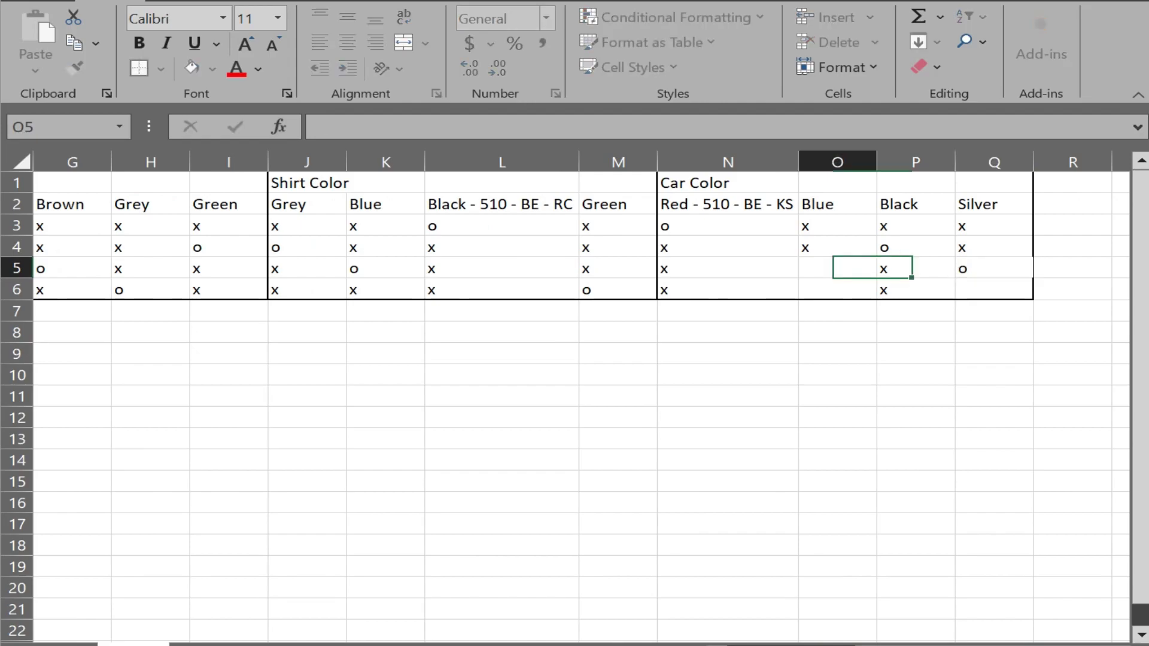
pyautogui.press('Down')
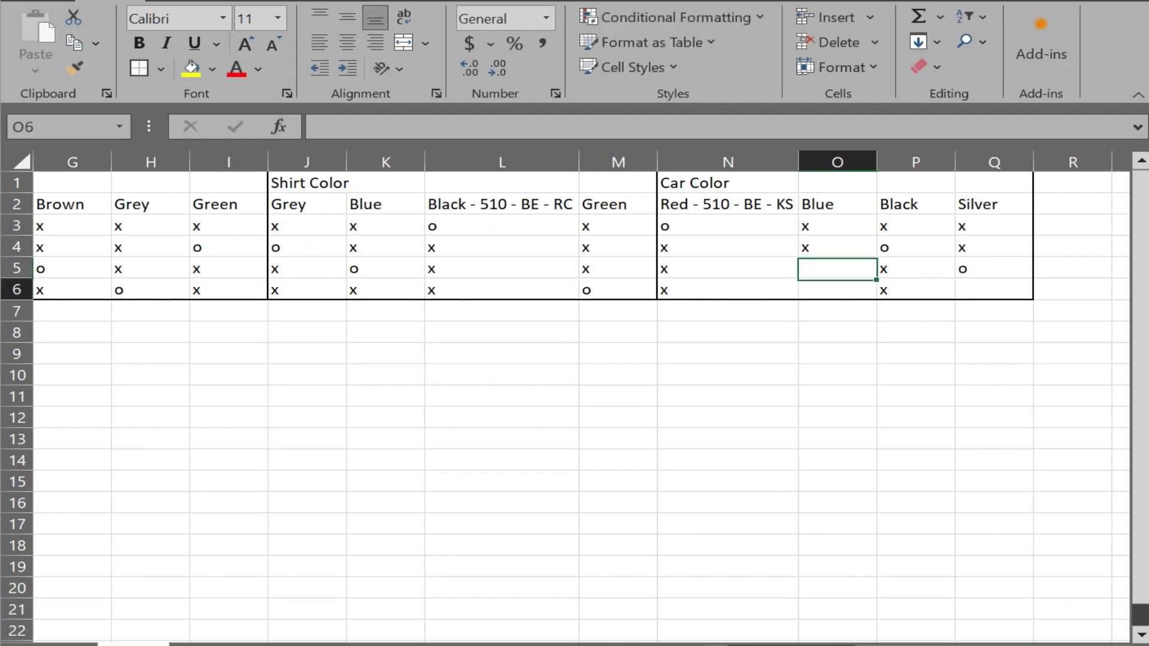
pyautogui.write('o')
pyautogui.press('Up')
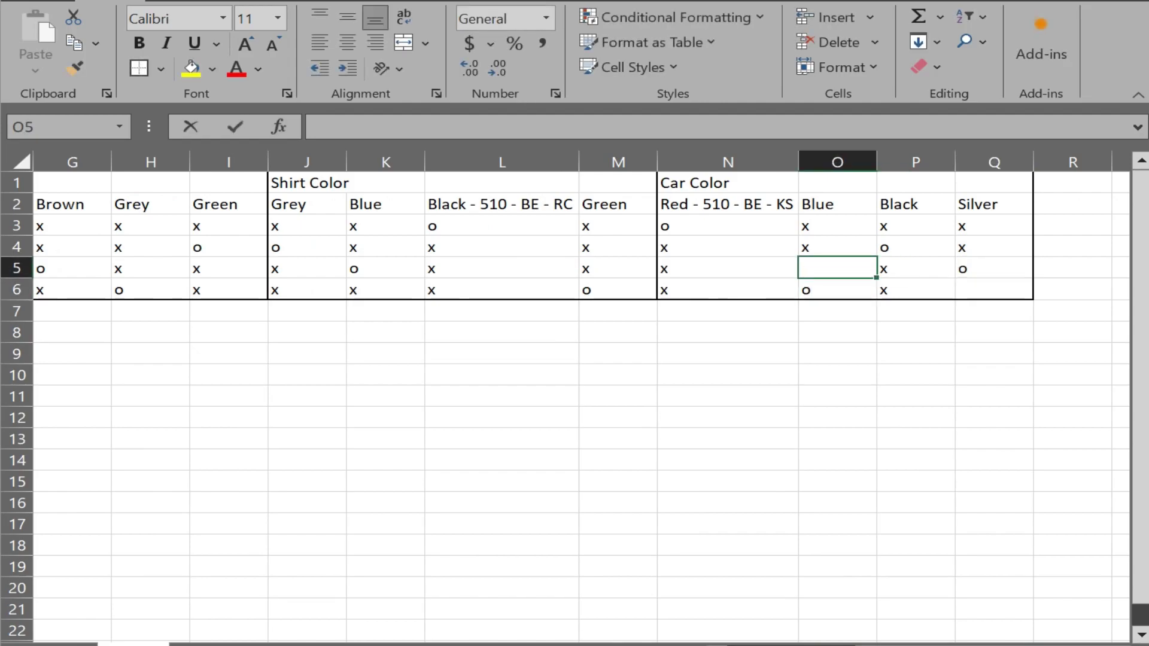
pyautogui.write('x')
pyautogui.click(994, 289)
pyautogui.write('x')
pyautogui.click(956, 418)
pyautogui.moveTo(1069, 644); pyautogui.dragTo(53, 645)
# Step: Select the empty cell D9 below the completed grid
pyautogui.click(334, 353)
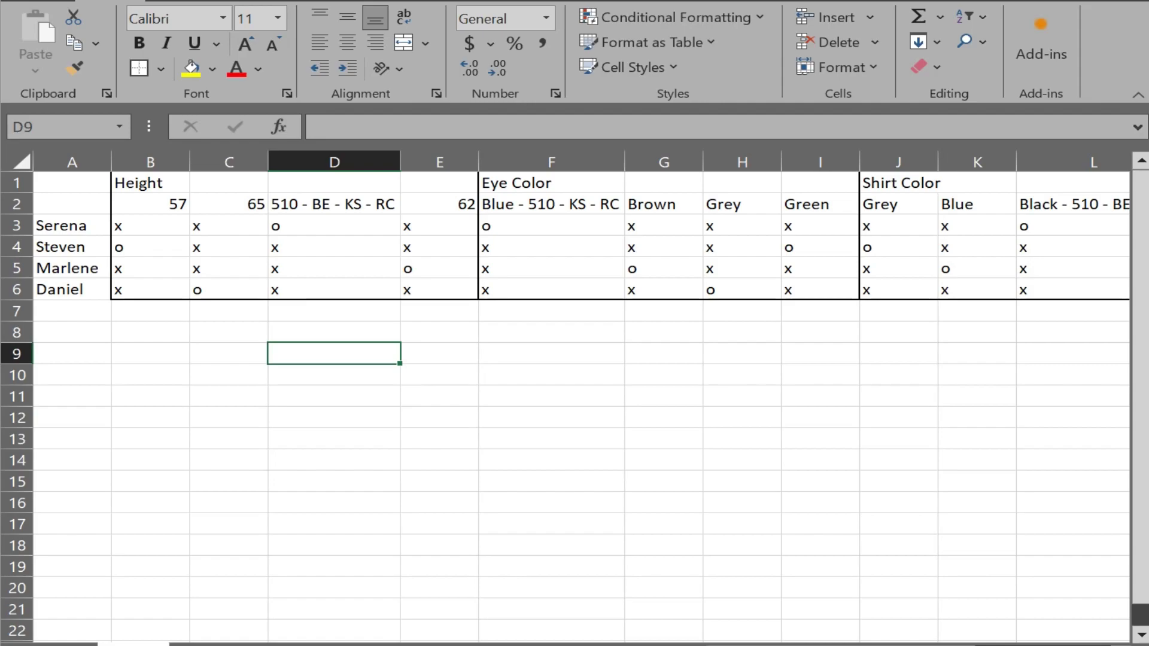
pyautogui.hscroll(1, 582, 396)
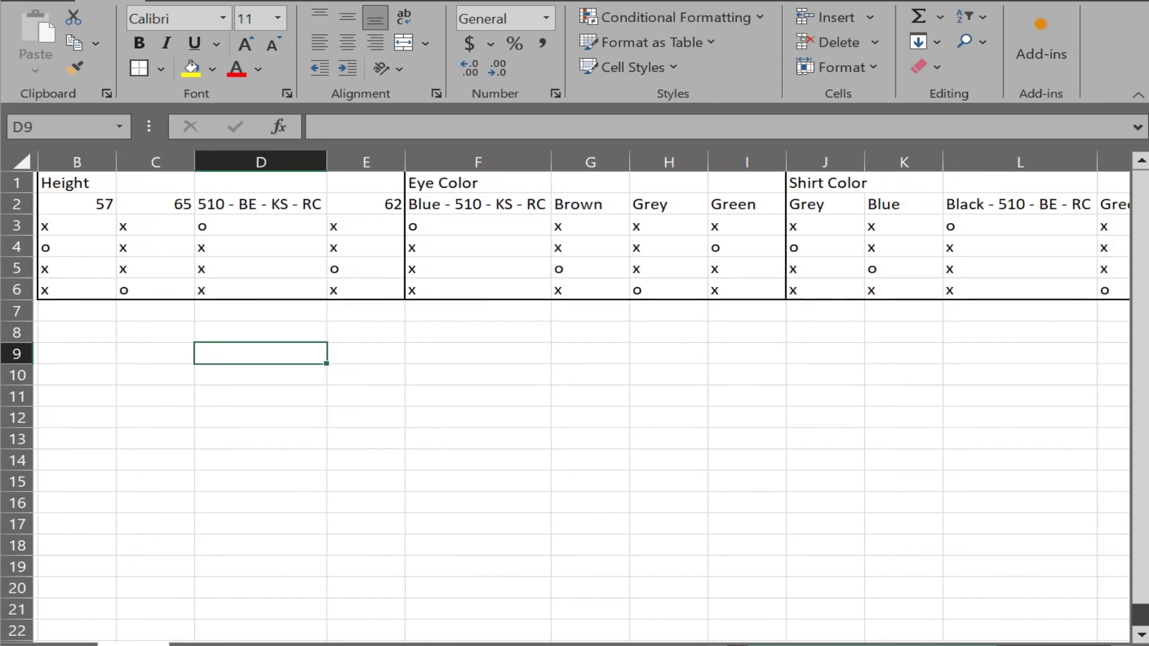
pyautogui.keyDown('ctrl'); pyautogui.scroll(-1, 576, 395); pyautogui.keyUp('ctrl')
pyautogui.keyDown('ctrl'); pyautogui.scroll(-1, 575, 395); pyautogui.keyUp('ctrl')
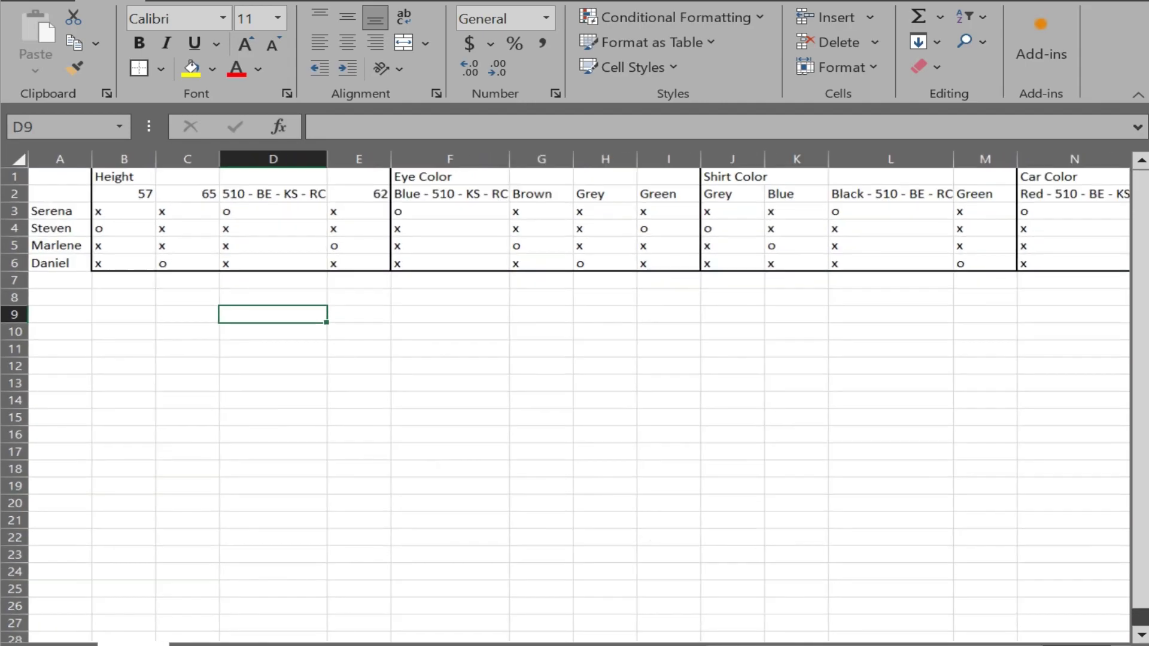
pyautogui.keyDown('ctrl'); pyautogui.scroll(-1, 566, 396); pyautogui.keyUp('ctrl')
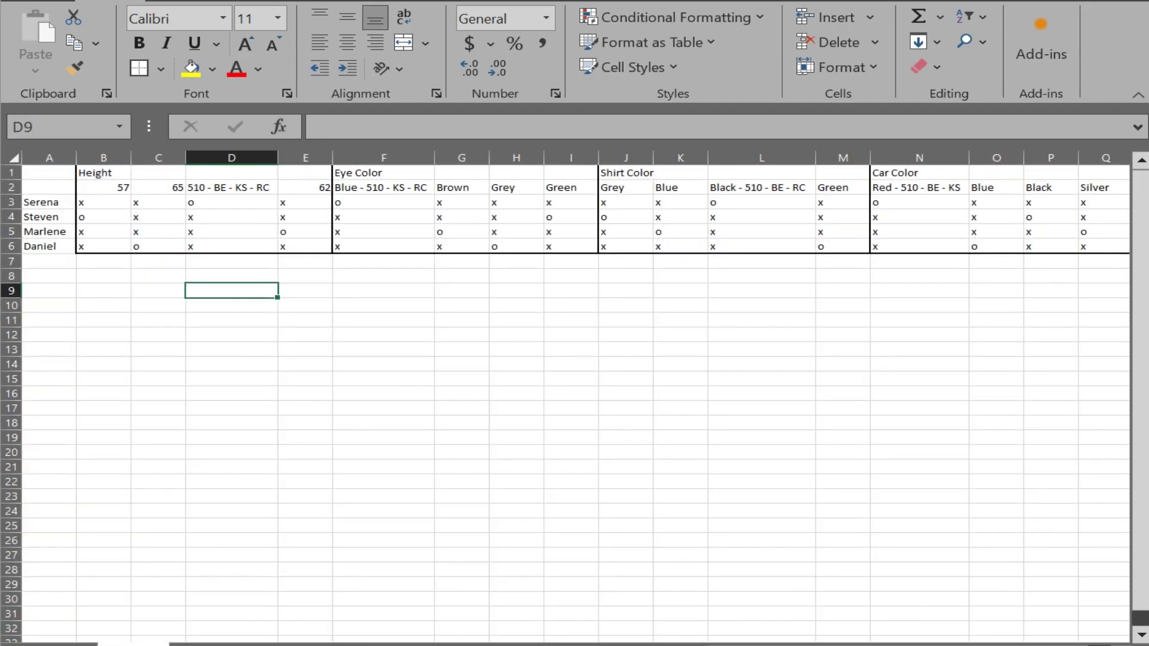